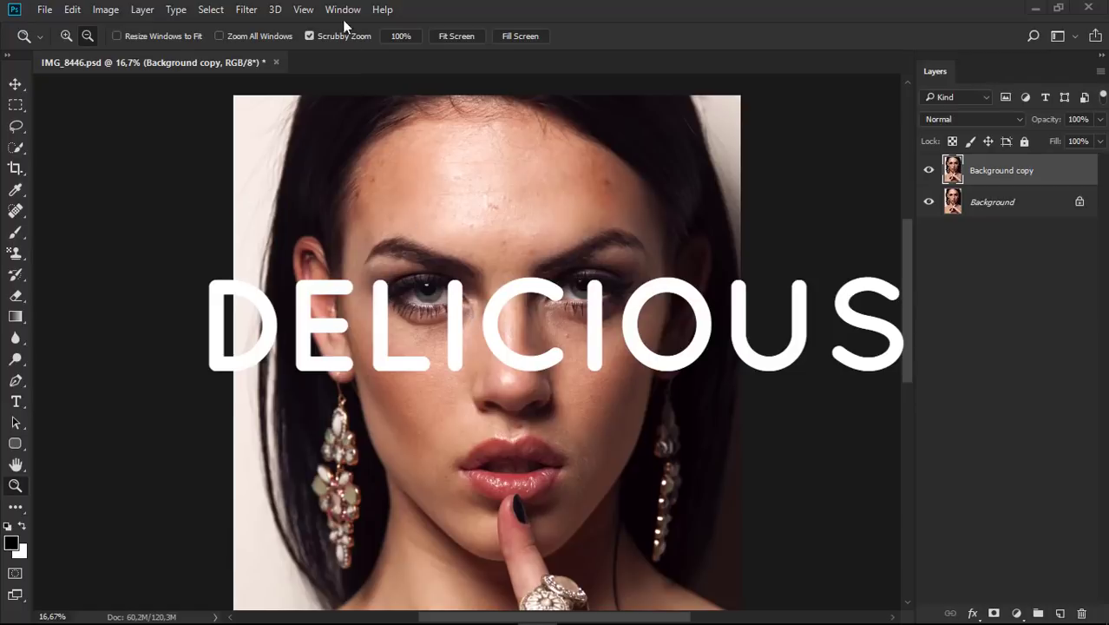
# Step: Open the Delicious Retouch 4 extension panel and dock it beside the Layers panel
pyautogui.click(342, 12)
pyautogui.moveTo(358, 82)
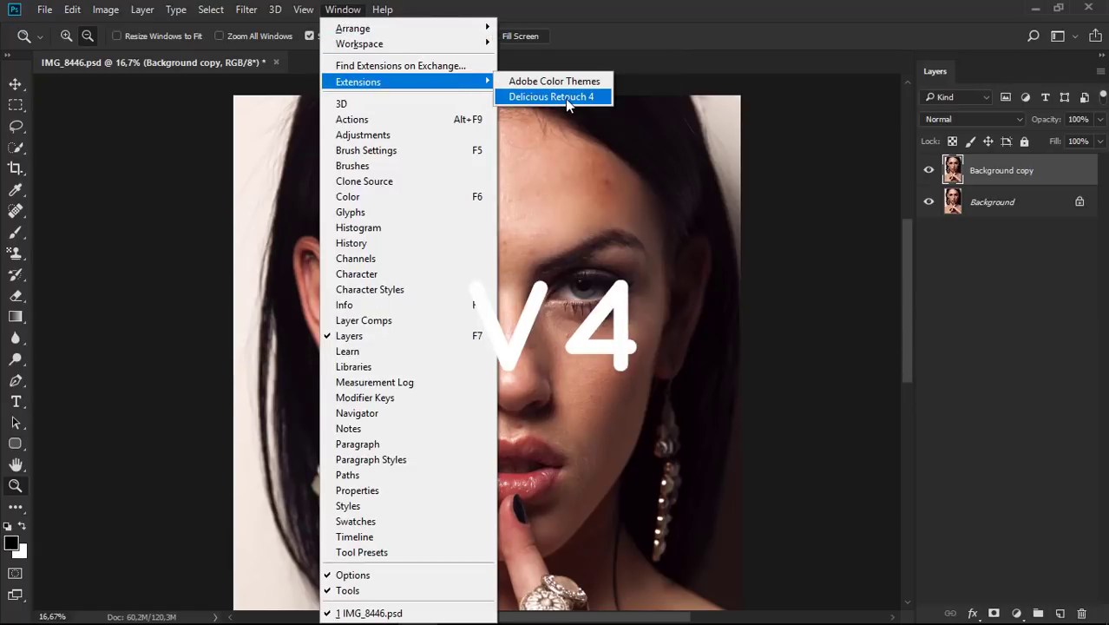
pyautogui.click(564, 98)
pyautogui.moveTo(743, 112)
pyautogui.mouseDown()
pyautogui.moveTo(952, 75)
pyautogui.moveTo(952, 60)
pyautogui.mouseUp()
# Step: Run Delicious Skin v4, fitting the face oval over the model's face before processing
pyautogui.click(973, 164)
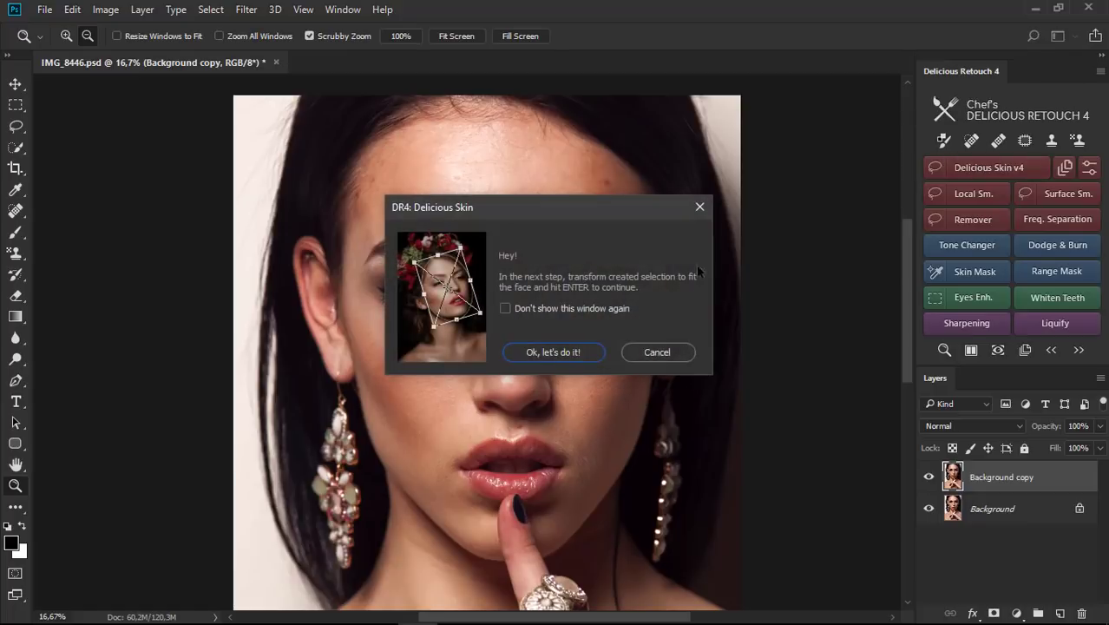
pyautogui.click(555, 351)
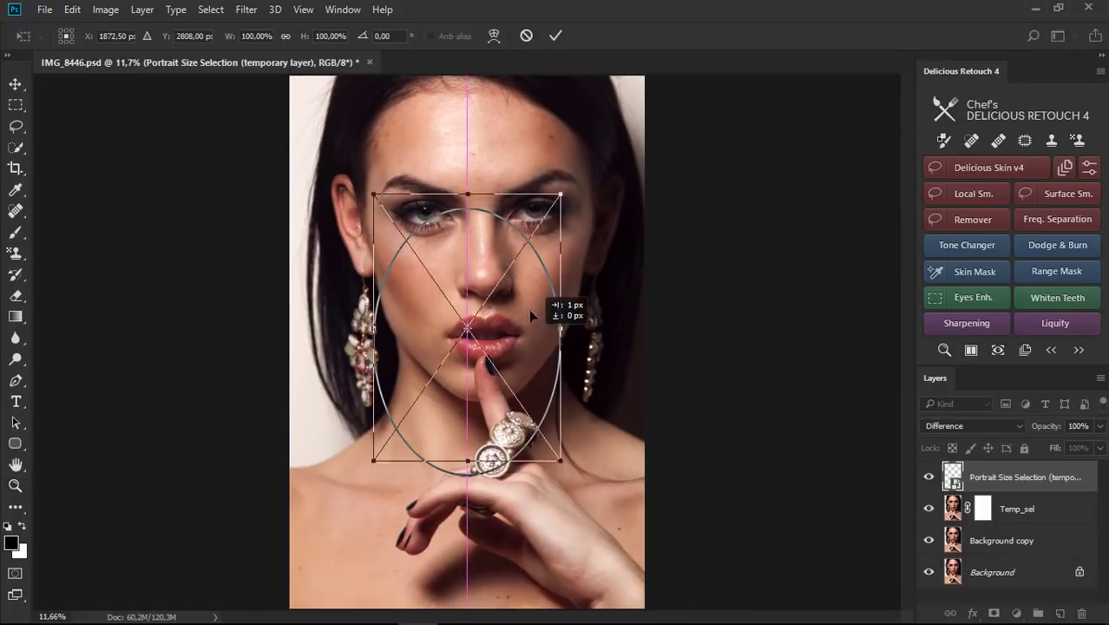
pyautogui.moveTo(531, 316); pyautogui.dragTo(525, 216)
pyautogui.moveTo(560, 342); pyautogui.dragTo(598, 414)
pyautogui.click(558, 35)
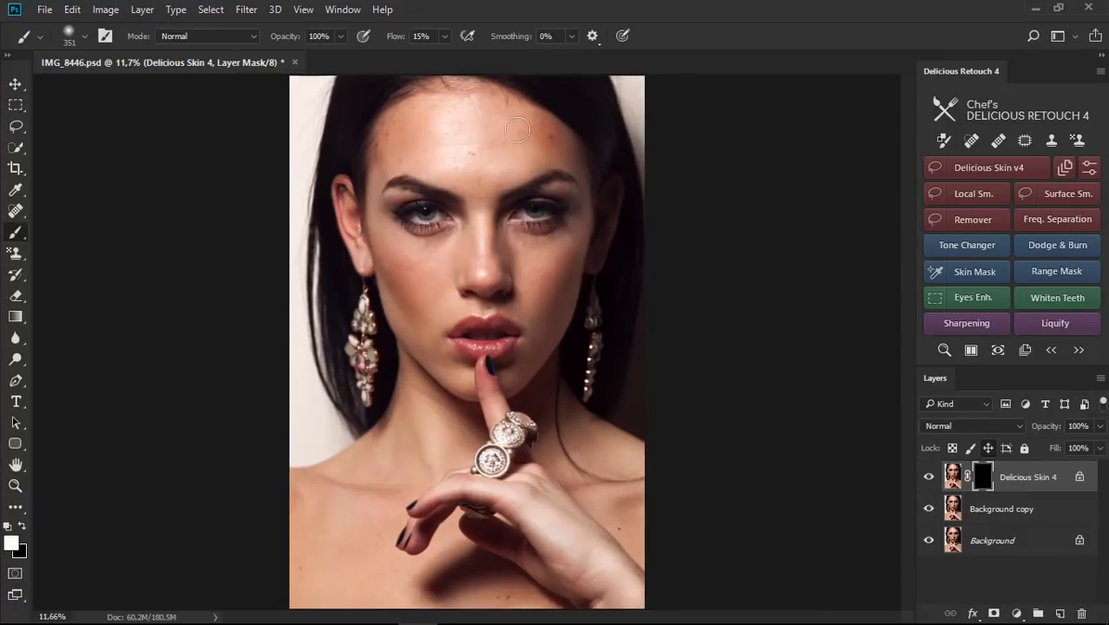
# Step: Paint white into the Delicious Skin 4 mask across the forehead and face to hide the blemishes
pyautogui.scroll(2, 507, 134)
pyautogui.scroll(3, 470, 136)
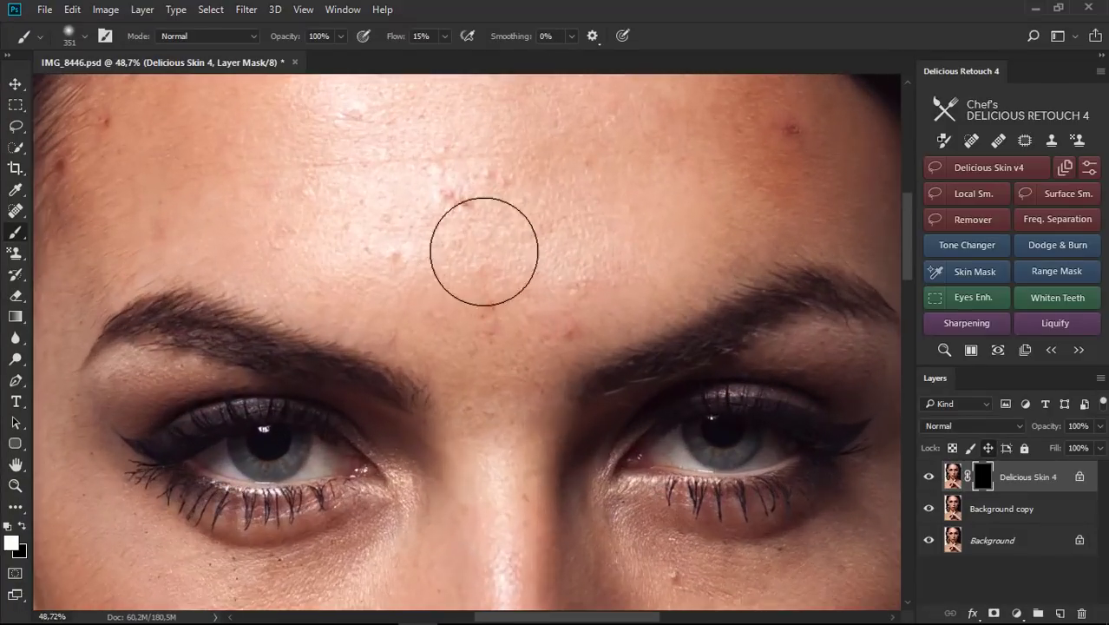
pyautogui.scroll(4, 482, 248)
pyautogui.scroll(1, 479, 245)
pyautogui.scroll(-1, 476, 242)
pyautogui.scroll(2, 465, 218)
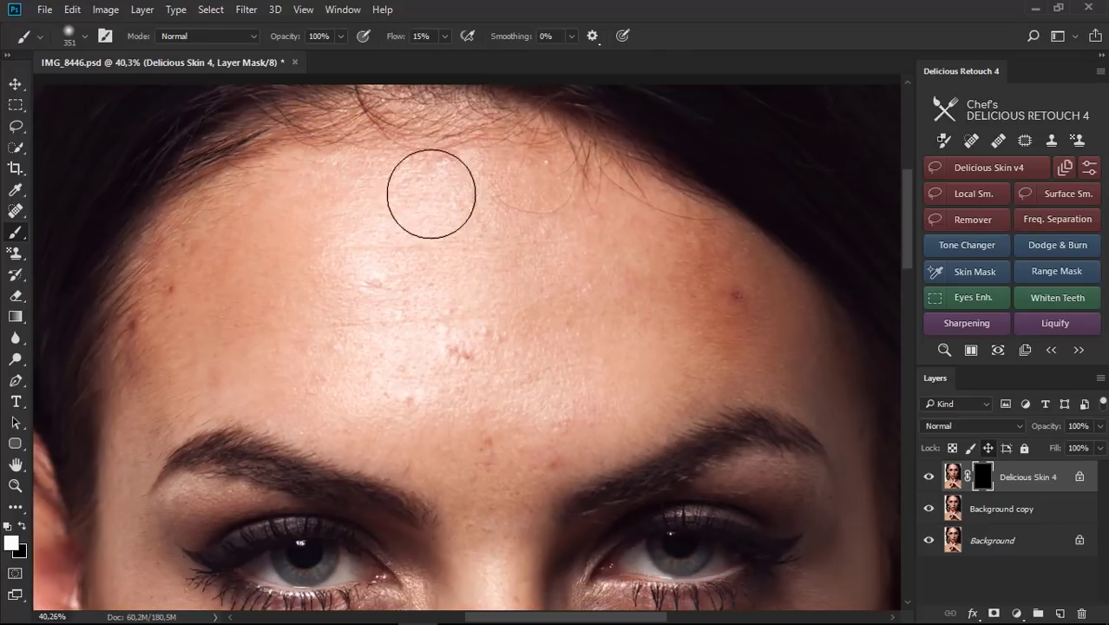
pyautogui.moveTo(378, 298)
pyautogui.mouseDown()
pyautogui.moveTo(208, 317)
pyautogui.moveTo(143, 346)
pyautogui.moveTo(195, 389)
pyautogui.moveTo(485, 369)
pyautogui.moveTo(534, 401)
pyautogui.mouseUp()
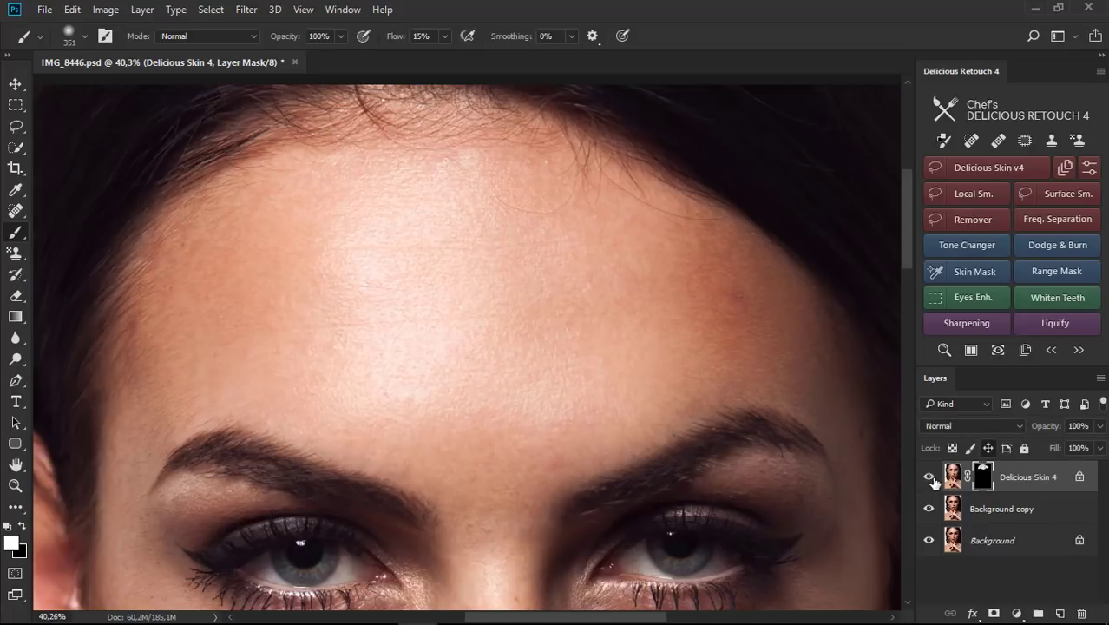
pyautogui.scroll(-2, 697, 216)
pyautogui.scroll(-2, 787, 210)
pyautogui.scroll(-2, 788, 211)
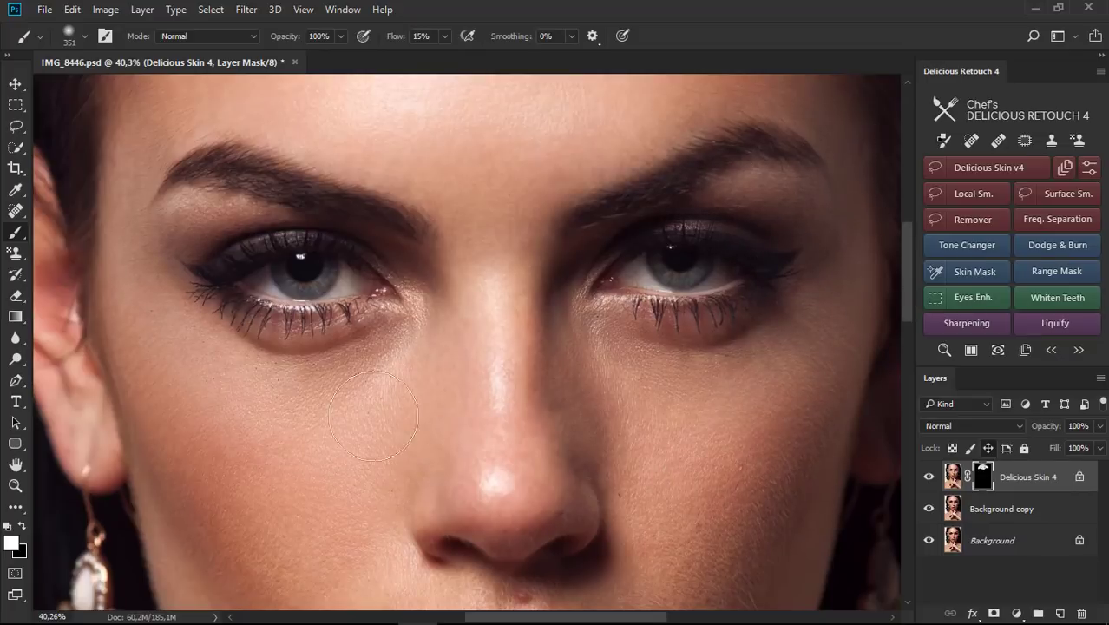
# Step: Toggle the Delicious Skin 4 layer off and on to compare against the original skin
pyautogui.click(928, 477)
pyautogui.click(952, 476)
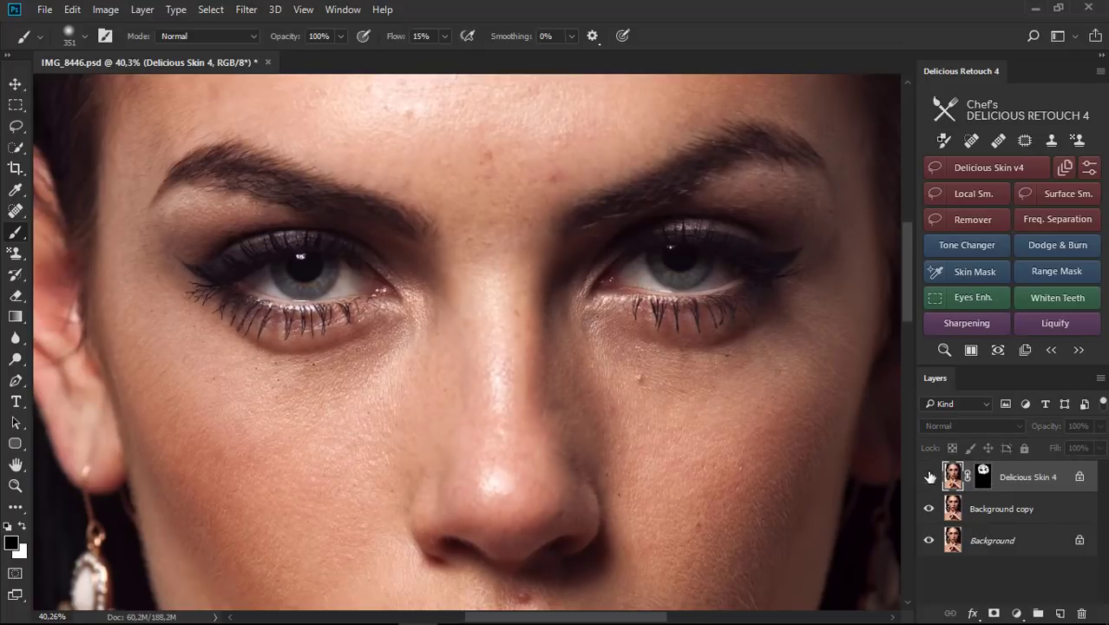
pyautogui.click(929, 478)
pyautogui.click(929, 477)
pyautogui.click(929, 478)
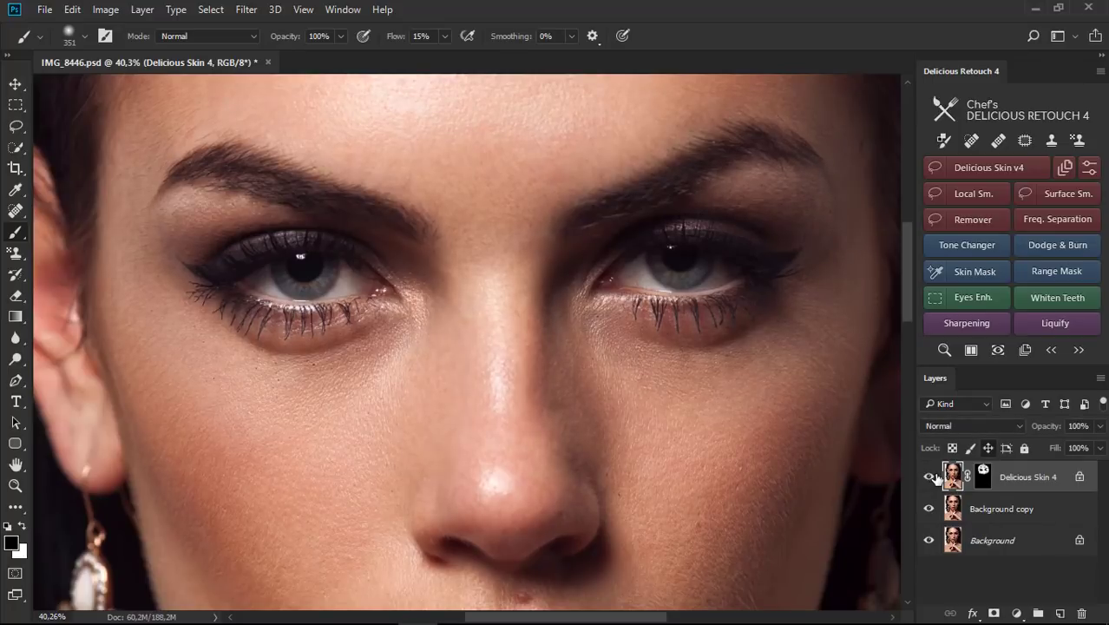
pyautogui.click(929, 477)
pyautogui.click(929, 477)
# Step: Undo the stray smear between the eyebrows, then target the layer mask with white foreground
pyautogui.moveTo(407, 134); pyautogui.dragTo(467, 190)
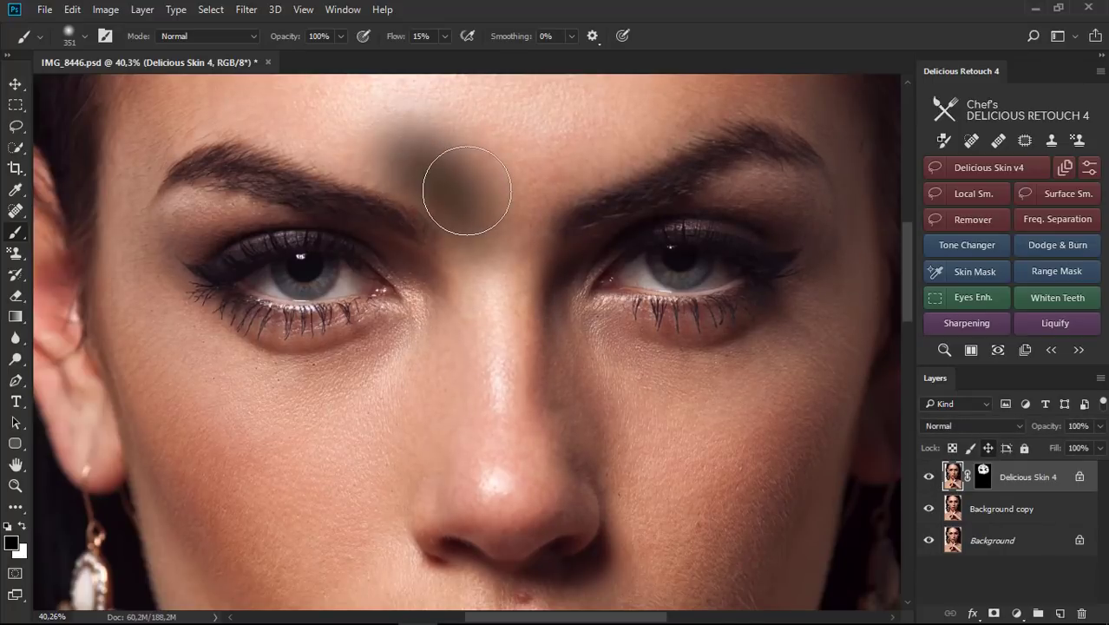
pyautogui.hotkey('ctrl', 'z')
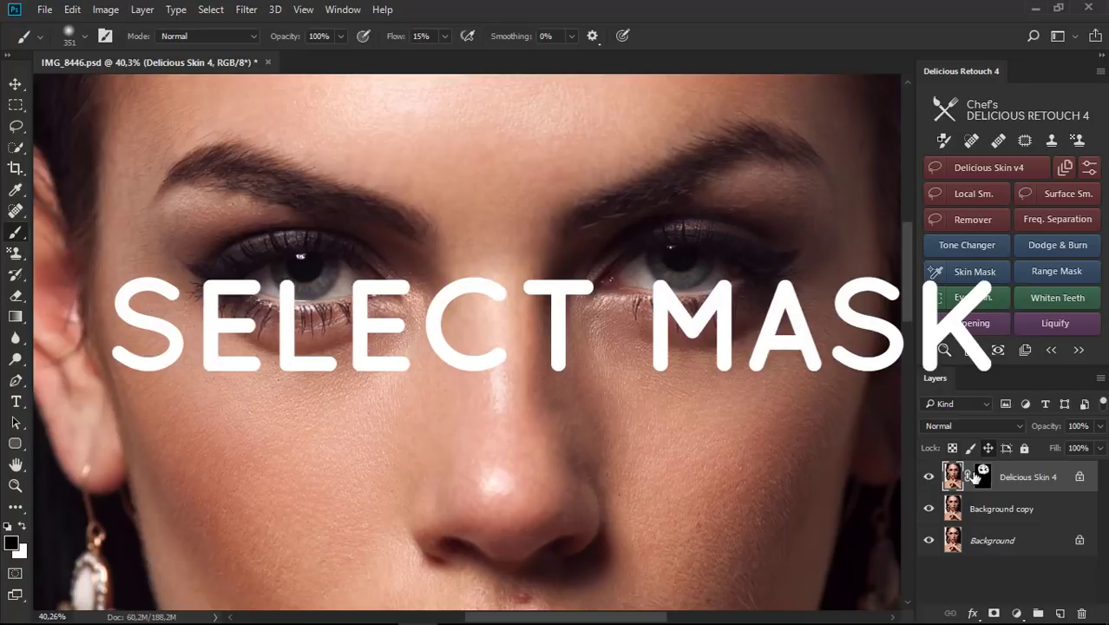
pyautogui.click(980, 475)
pyautogui.press('x')
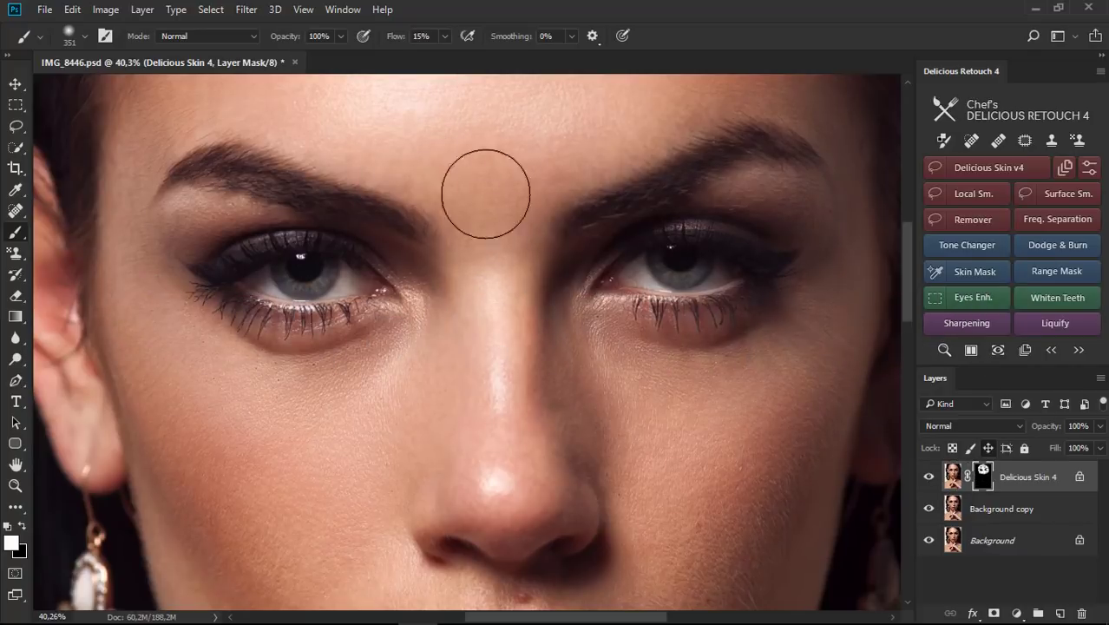
# Step: Paint faint smoothing over the cheeks, chin, neck and chest, checking against the unretouched skin
pyautogui.scroll(-3, 729, 408)
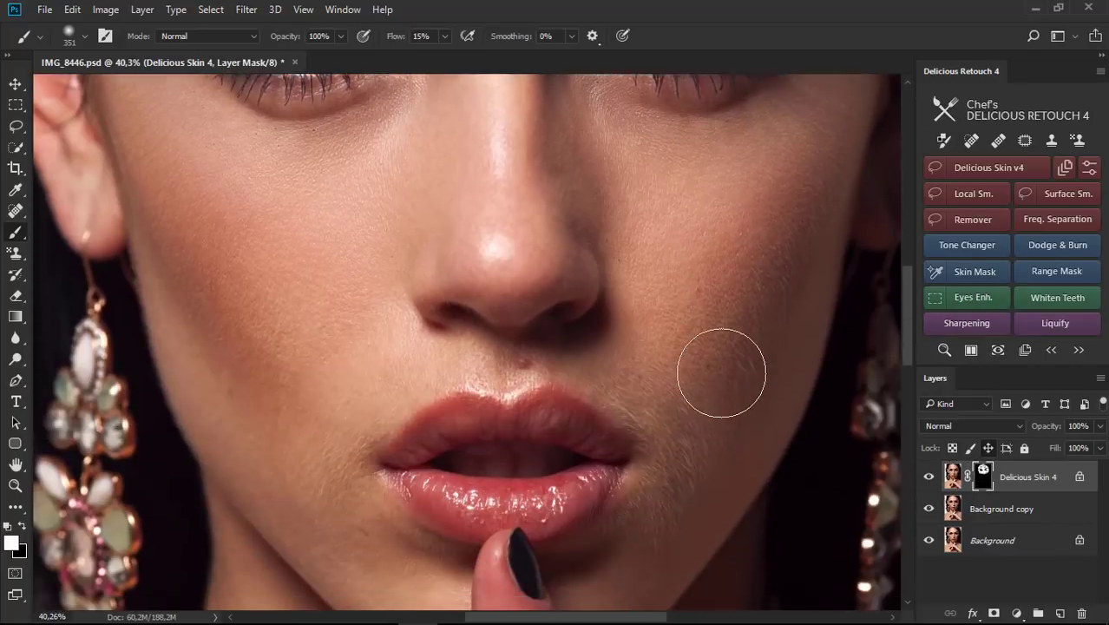
pyautogui.scroll(-1, 721, 373)
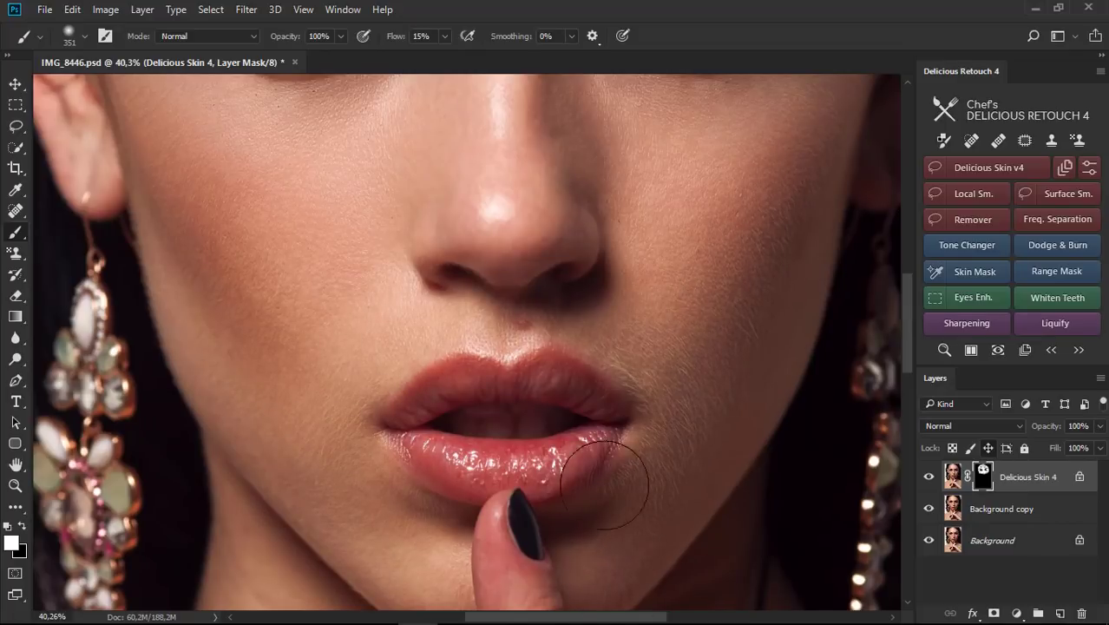
pyautogui.scroll(-2, 294, 347)
pyautogui.scroll(-2, 286, 313)
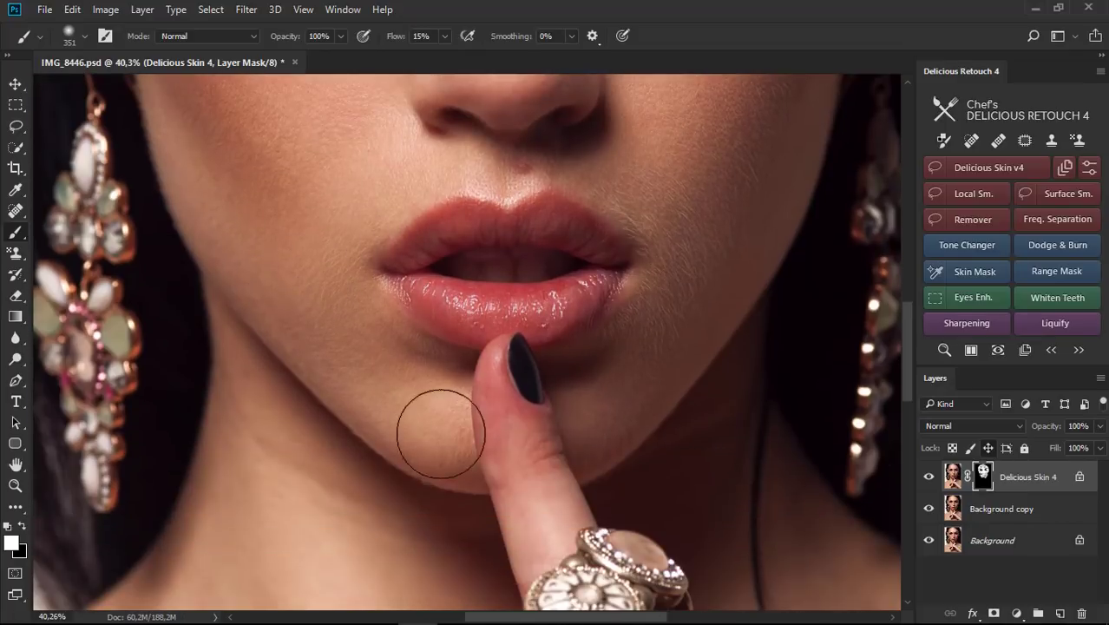
pyautogui.scroll(-1, 416, 274)
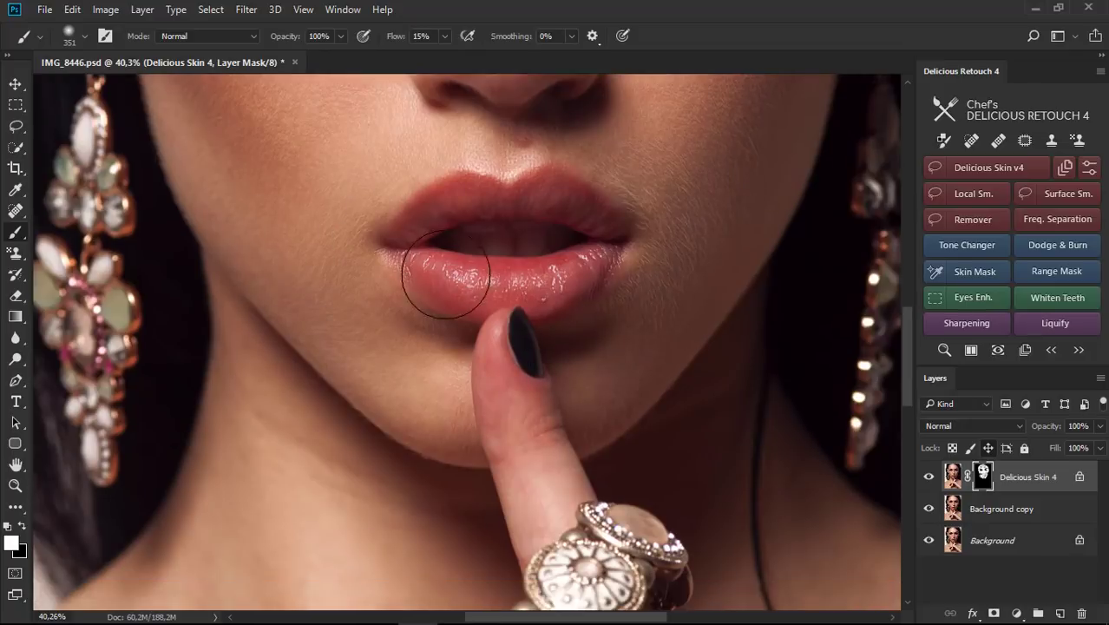
pyautogui.scroll(5, 445, 275)
pyautogui.click(928, 477)
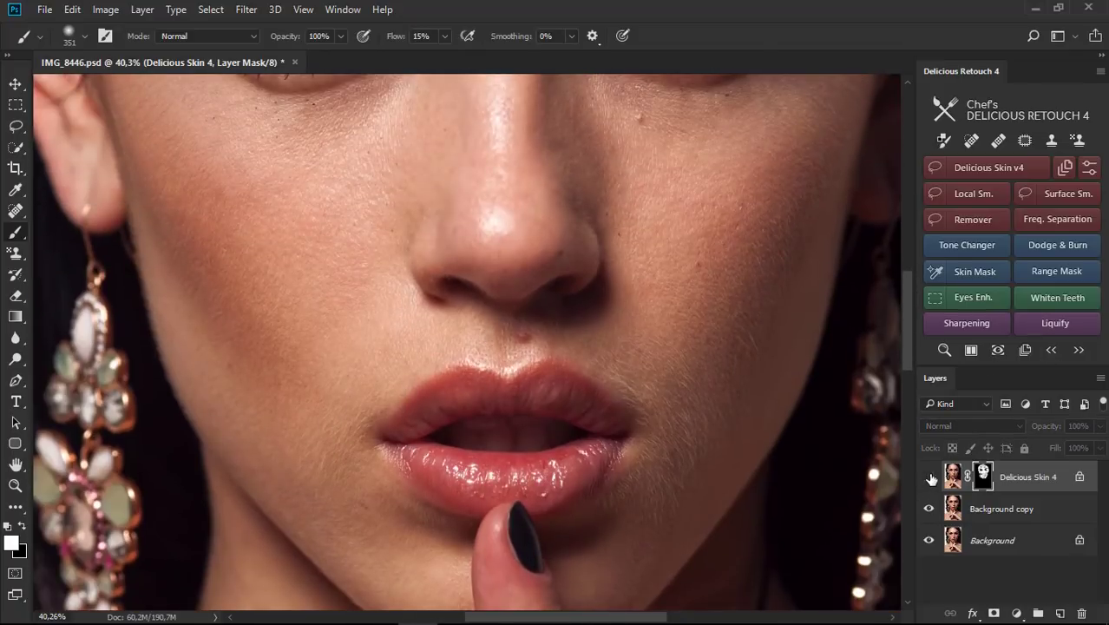
pyautogui.scroll(-3, 550, 384)
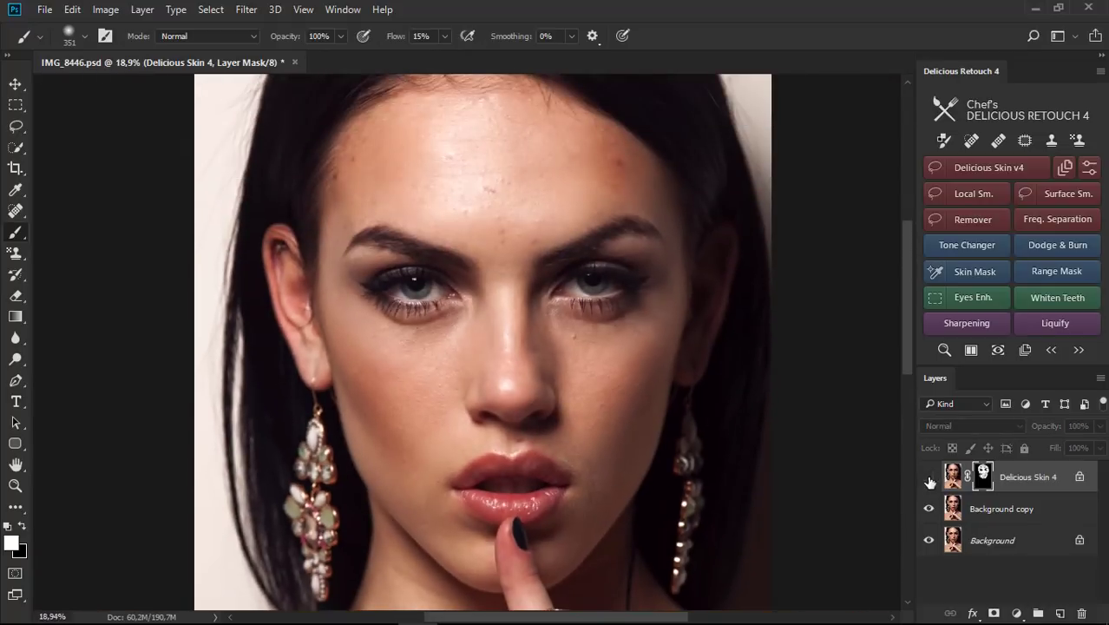
pyautogui.click(928, 478)
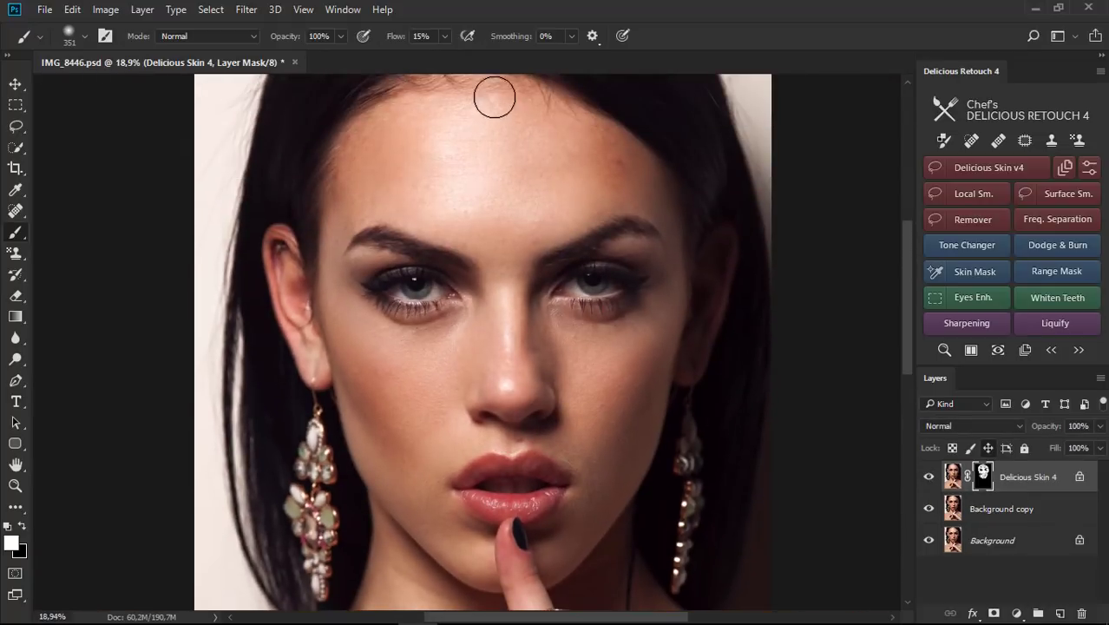
pyautogui.scroll(-5, 469, 260)
pyautogui.scroll(-1, 417, 278)
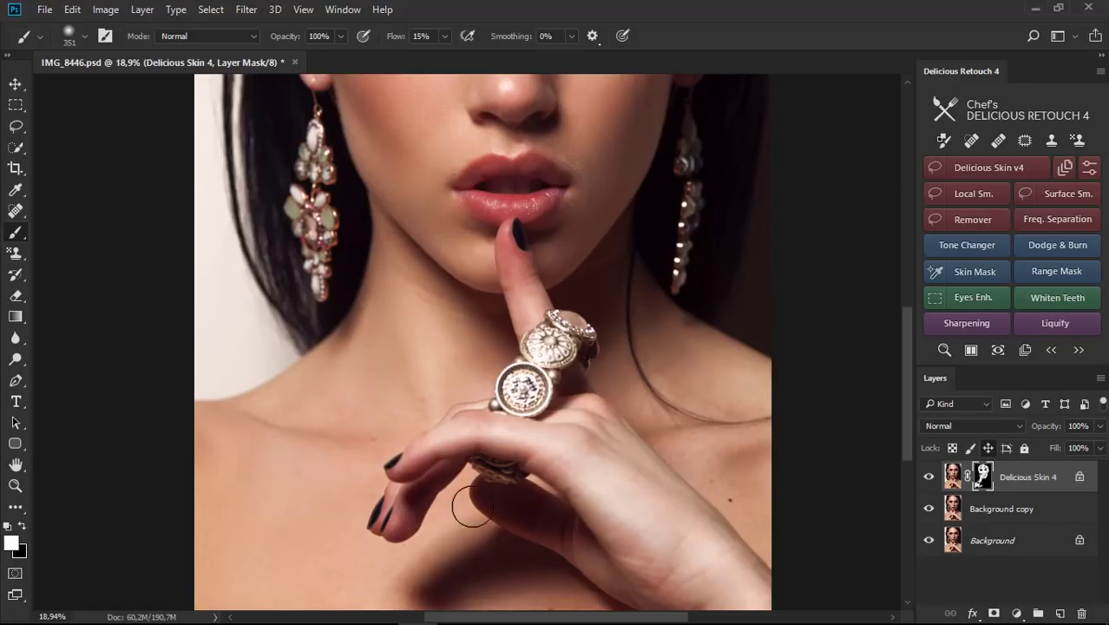
pyautogui.moveTo(471, 508); pyautogui.dragTo(399, 417)
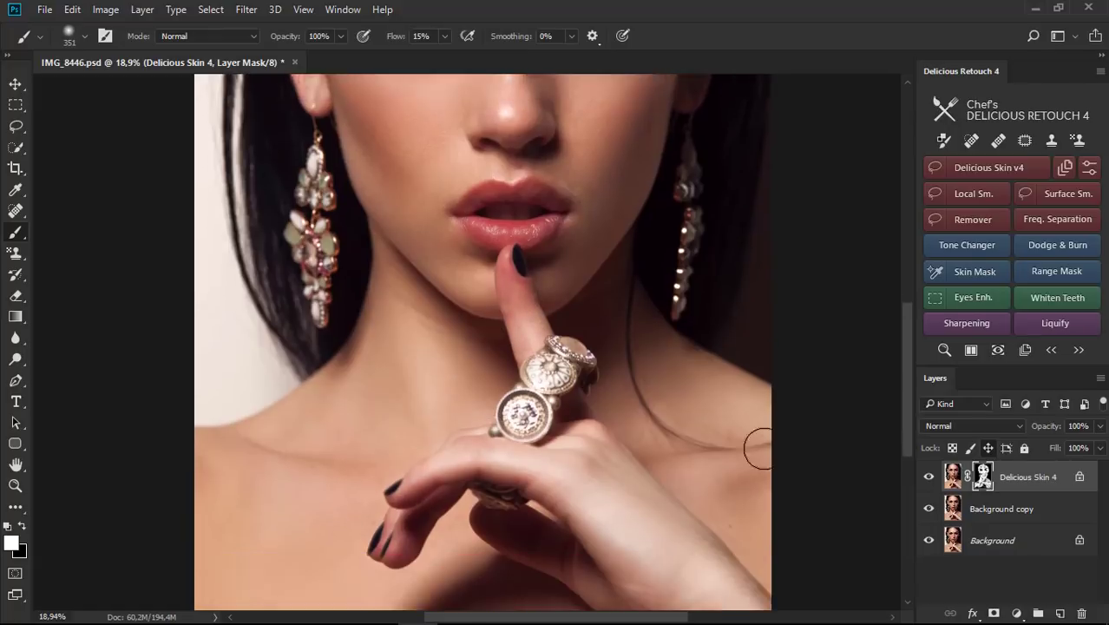
# Step: Zoom out and toggle Delicious Skin 4 for a before/after view, then target its layer pixels
pyautogui.click(929, 476)
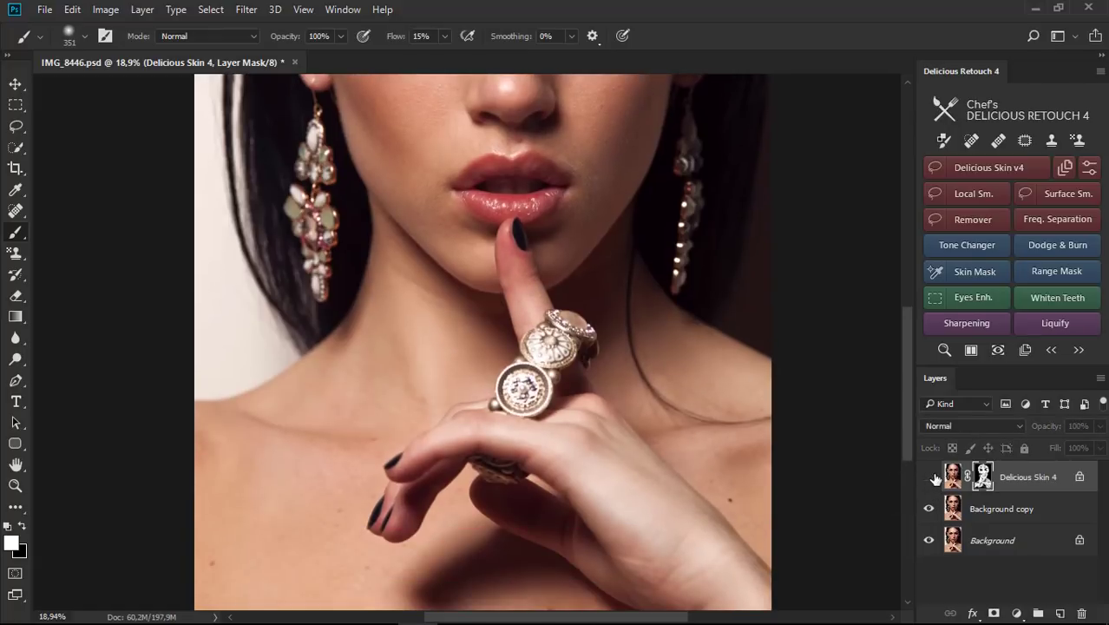
pyautogui.click(929, 476)
pyautogui.scroll(-2, 781, 453)
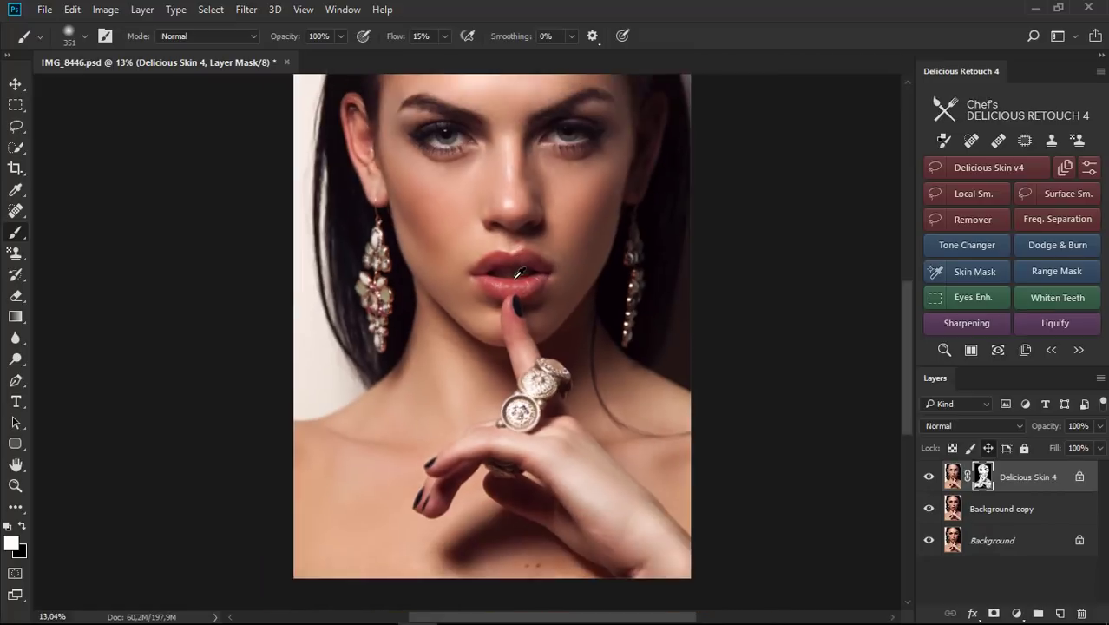
pyautogui.scroll(-1, 518, 272)
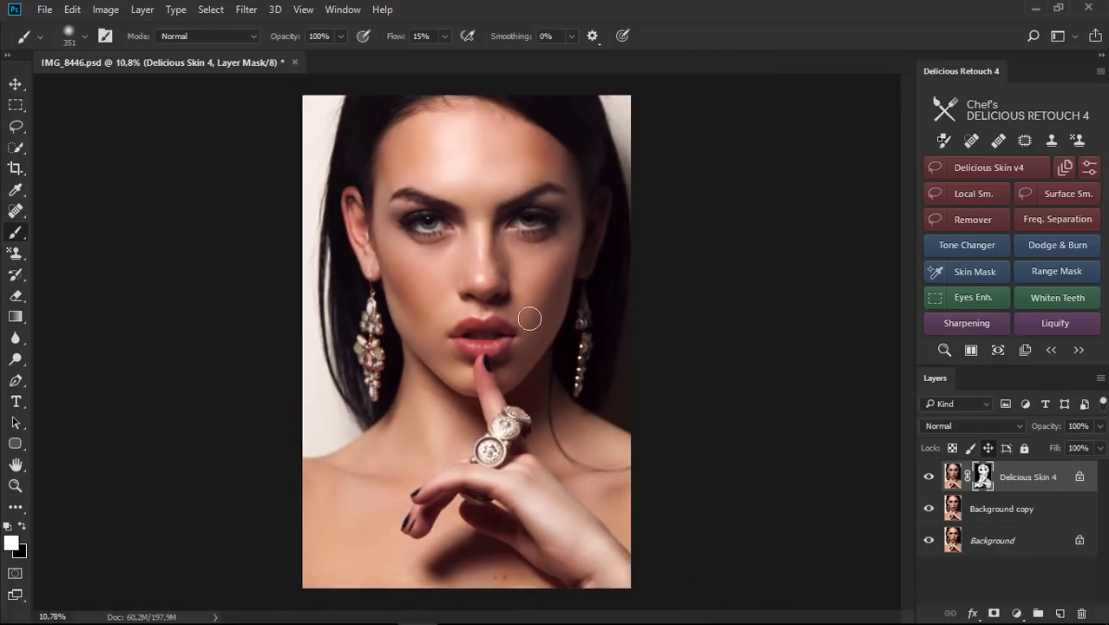
pyautogui.click(929, 477)
pyautogui.click(929, 477)
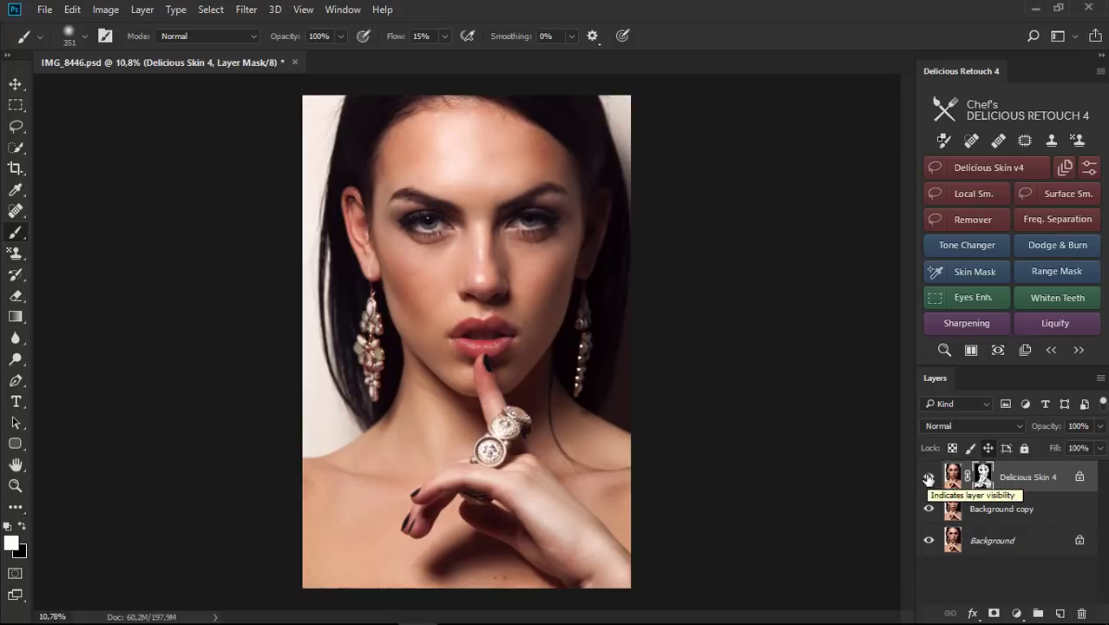
pyautogui.click(927, 476)
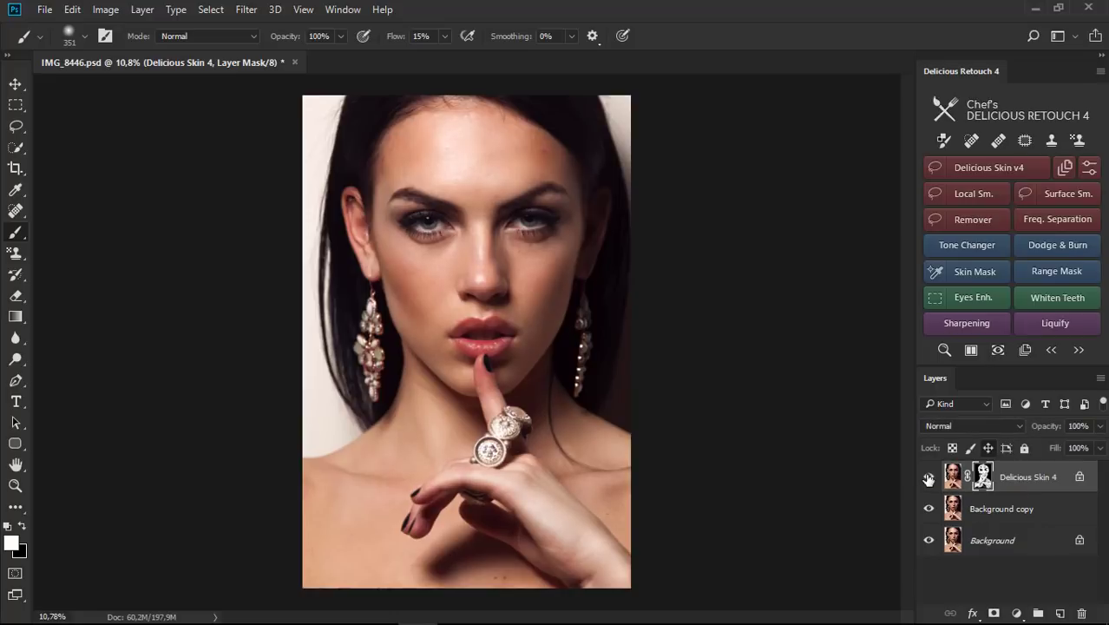
pyautogui.click(950, 476)
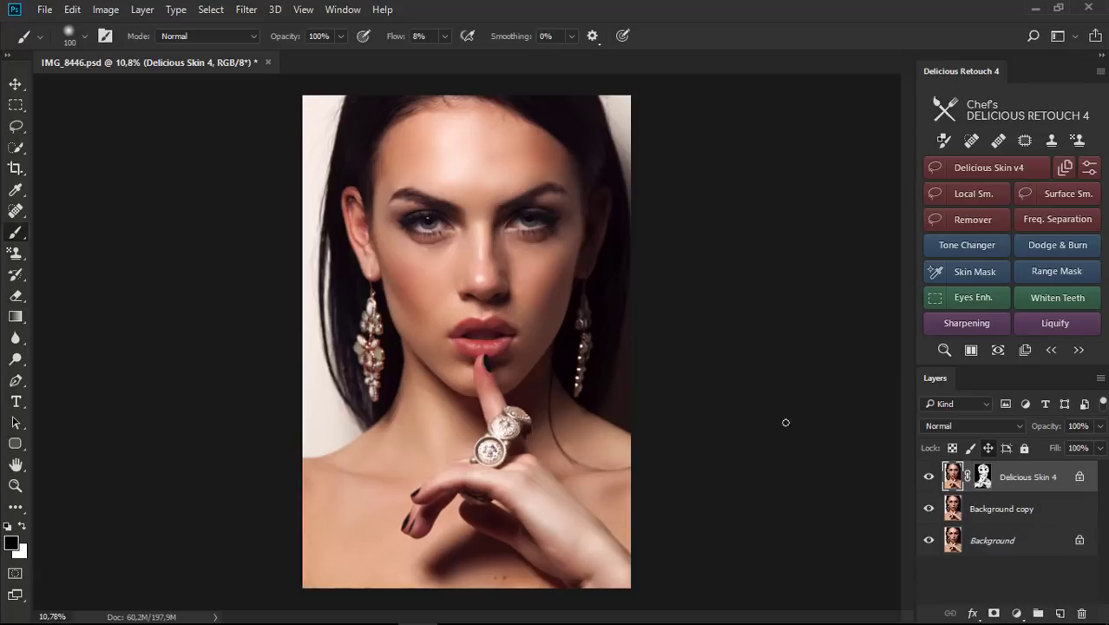
# Step: Lasso the cheek and jaw right of the lips and run the Remover with Dust & Scratches radius 30, threshold 15
pyautogui.scroll(3, 539, 339)
pyautogui.scroll(2, 557, 336)
pyautogui.scroll(2, 544, 307)
pyautogui.scroll(1, 559, 345)
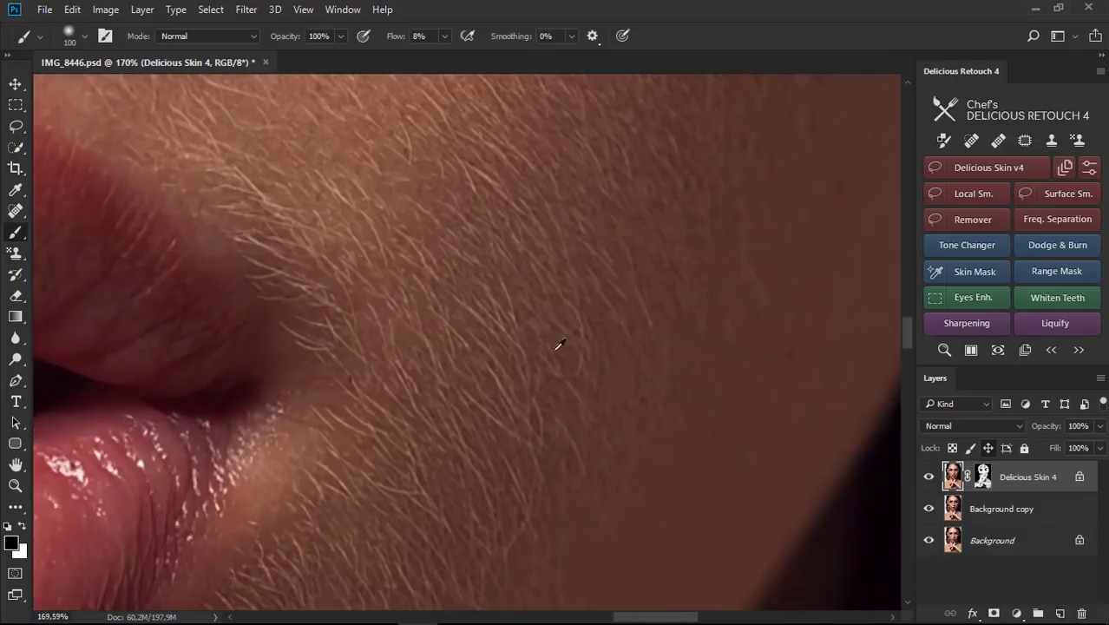
pyautogui.scroll(-2, 638, 363)
pyautogui.scroll(-2, 642, 361)
pyautogui.press('l')
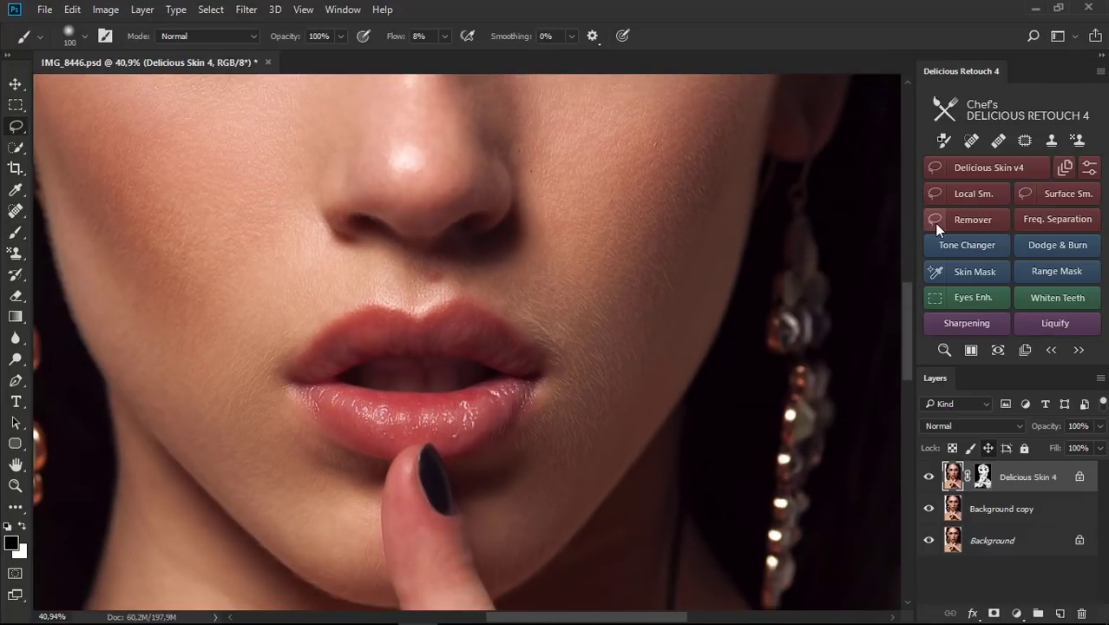
pyautogui.moveTo(637, 178)
pyautogui.mouseDown()
pyautogui.moveTo(748, 322)
pyautogui.moveTo(422, 608)
pyautogui.mouseUp()
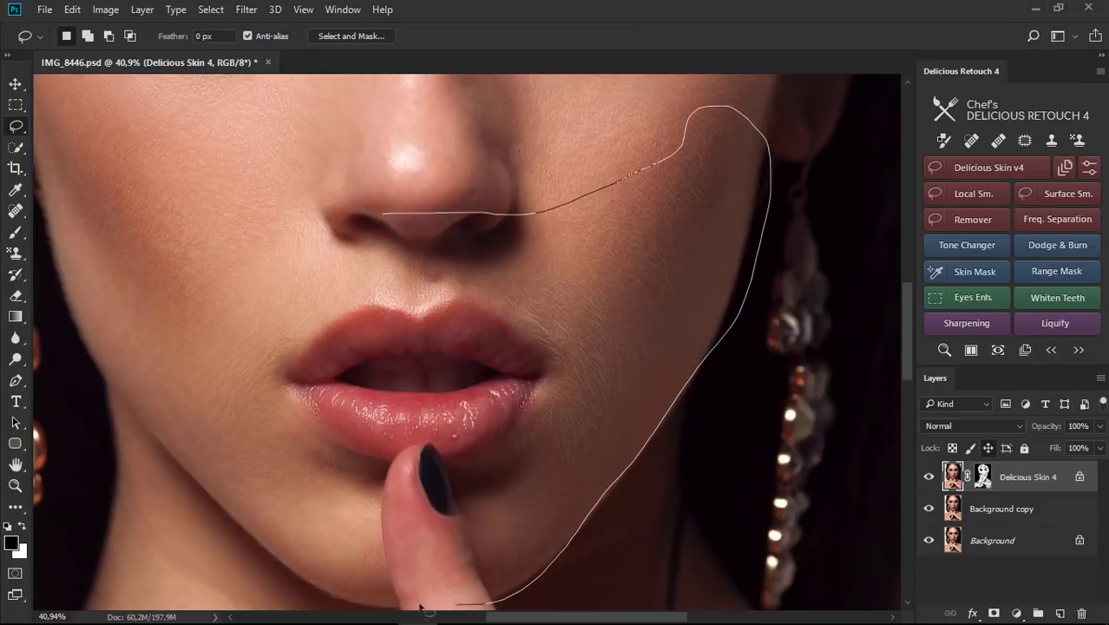
pyautogui.moveTo(351, 210); pyautogui.dragTo(360, 213)
pyautogui.click(973, 218)
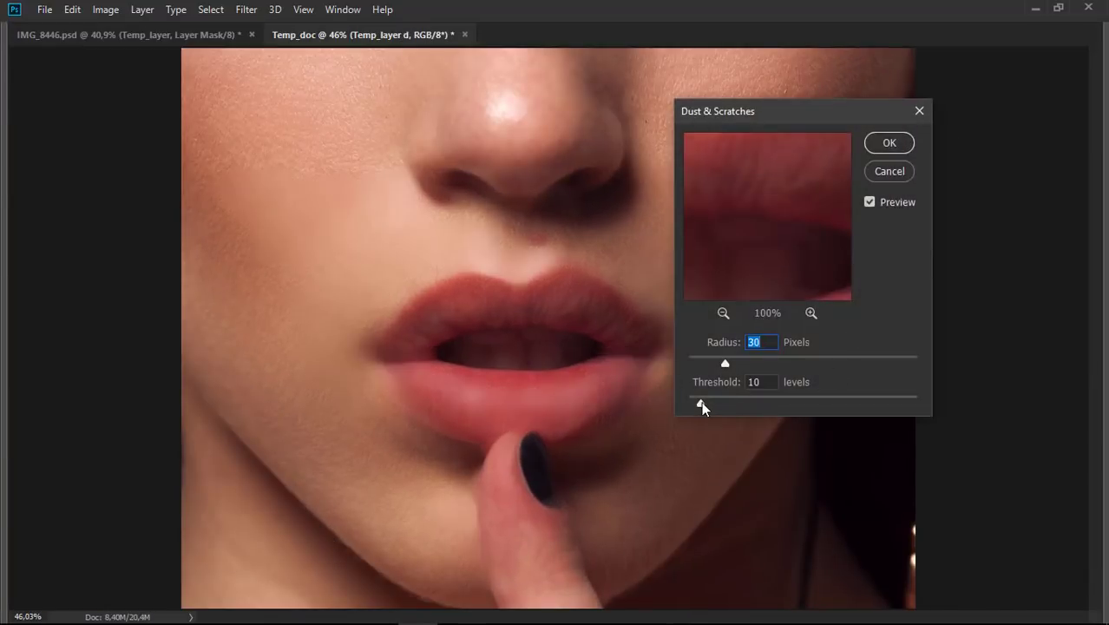
pyautogui.click(874, 150)
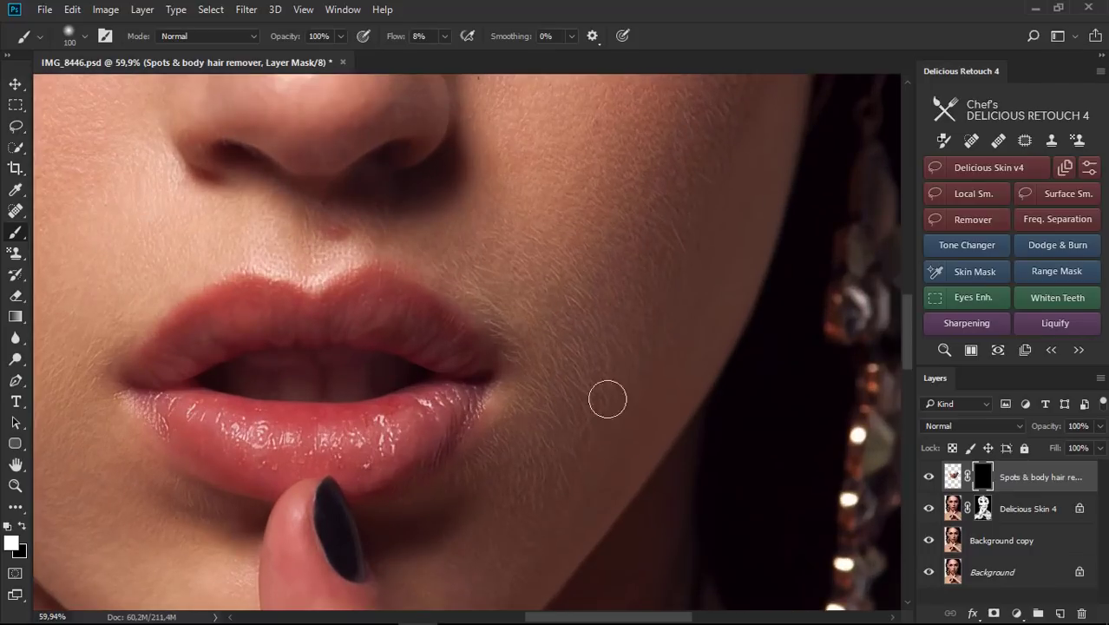
# Step: Brush white into the Spots & body hair remover mask on the cheek beside the lips
pyautogui.scroll(2, 571, 343)
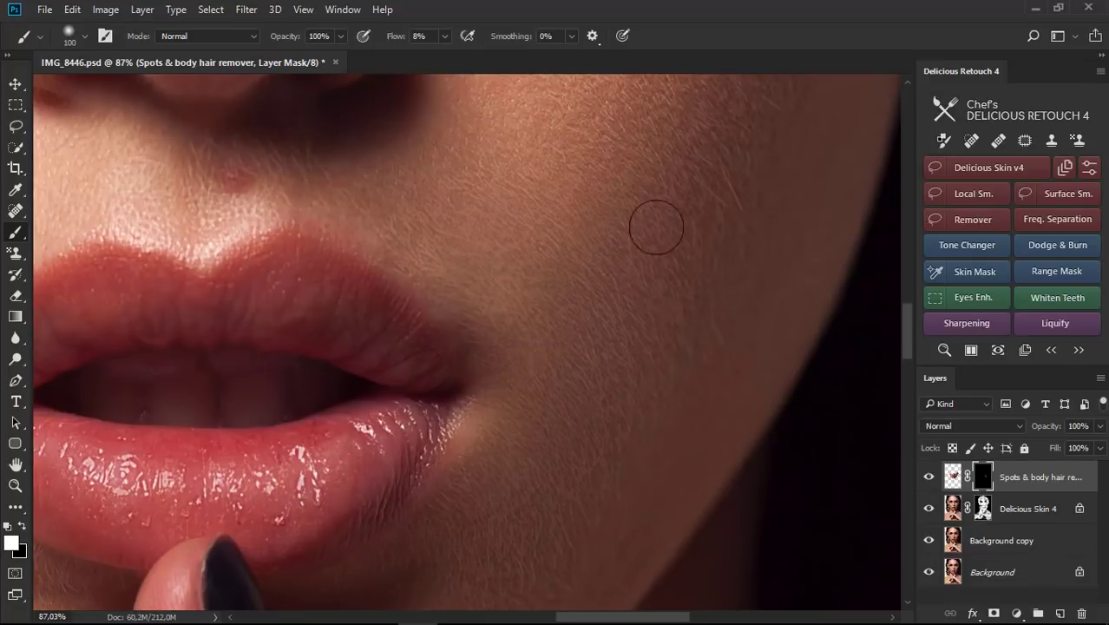
pyautogui.scroll(-2, 530, 252)
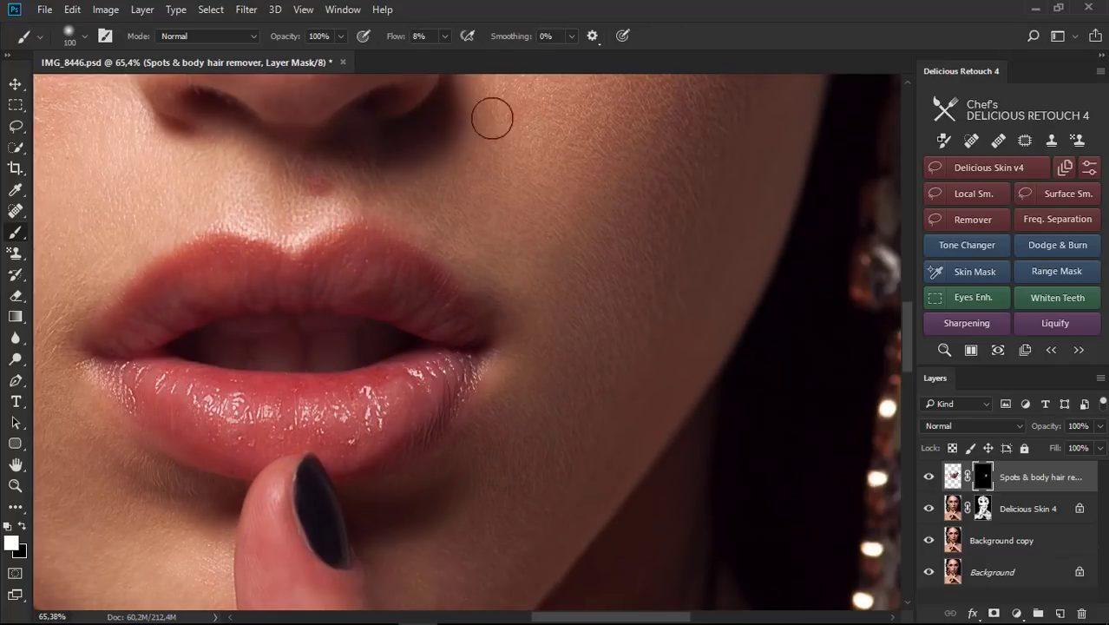
pyautogui.scroll(-1, 653, 289)
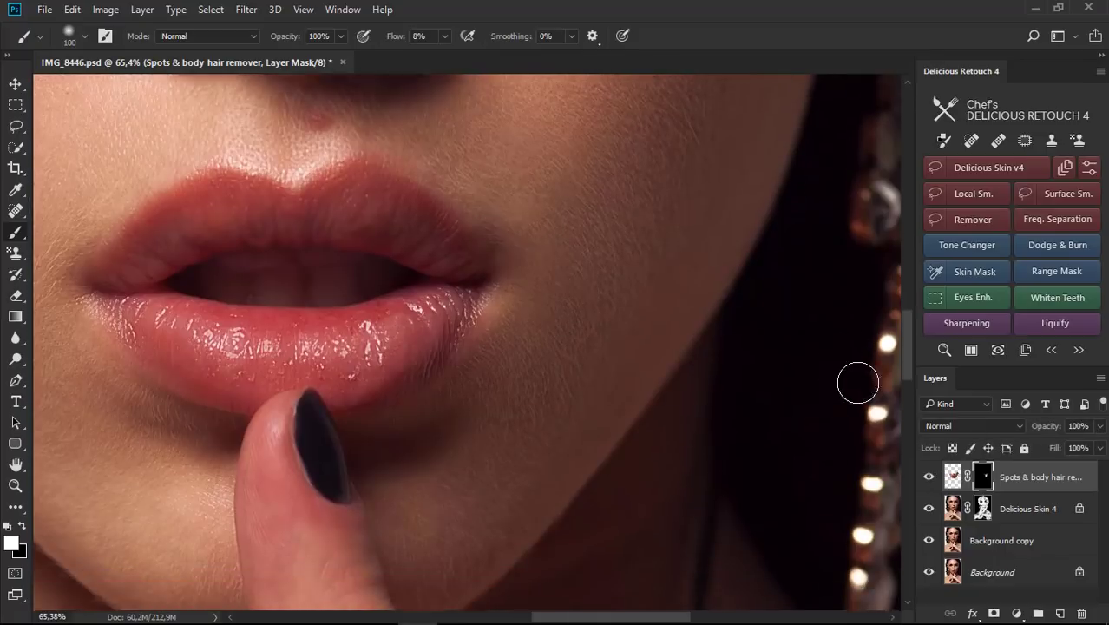
pyautogui.scroll(-1, 798, 386)
pyautogui.scroll(1, 499, 408)
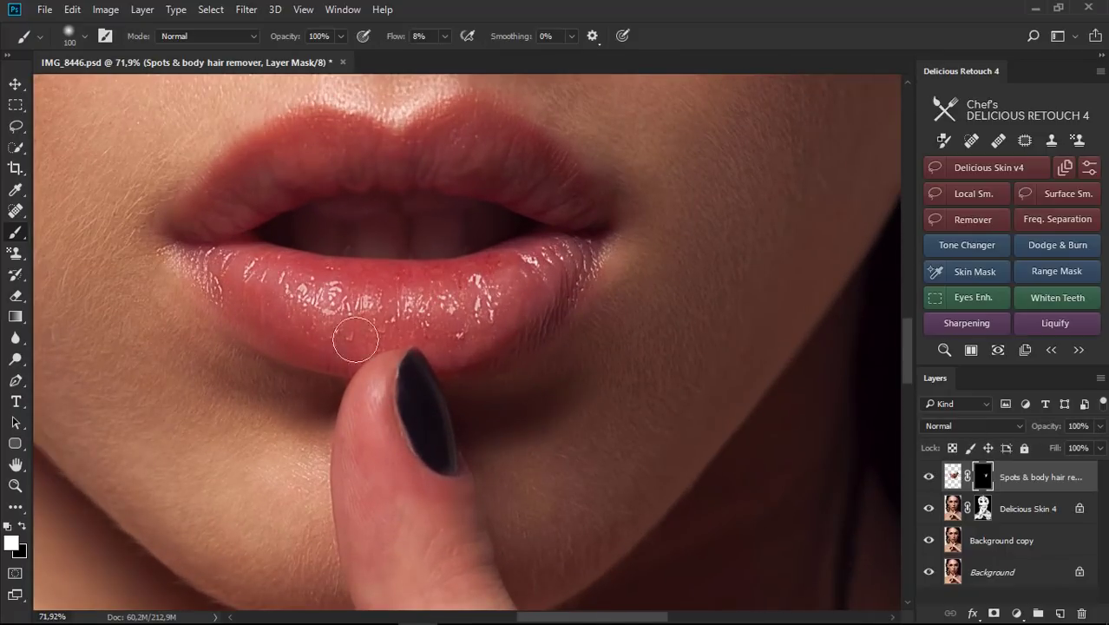
pyautogui.scroll(1, 174, 273)
pyautogui.scroll(1, 229, 208)
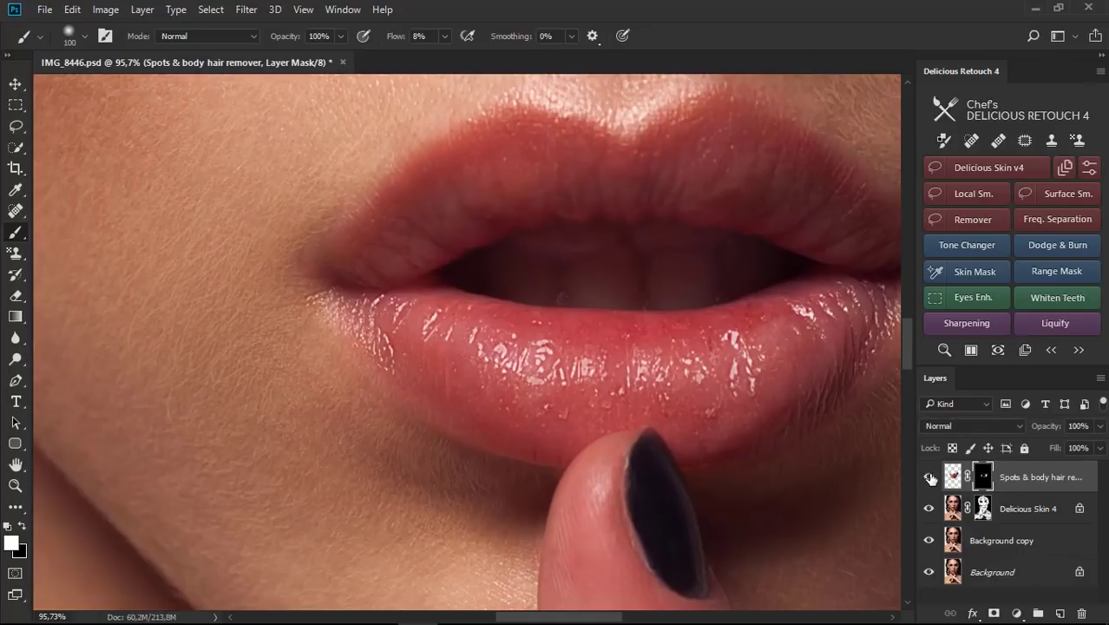
pyautogui.scroll(-3, 532, 392)
pyautogui.scroll(-2, 531, 393)
pyautogui.scroll(3, 626, 298)
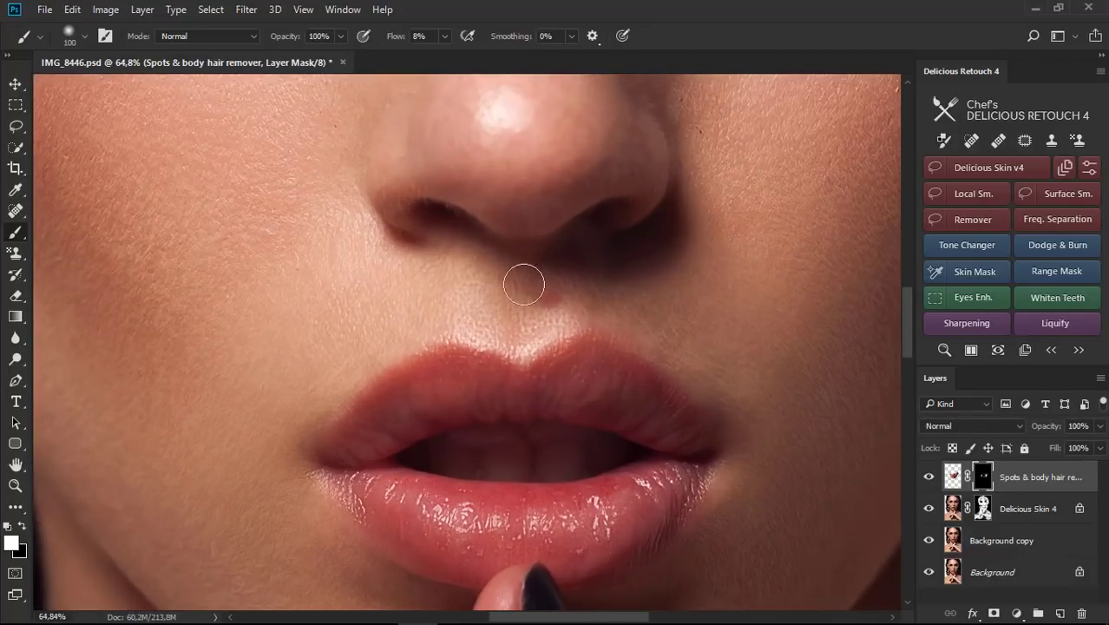
pyautogui.scroll(-2, 523, 284)
pyautogui.scroll(-1, 606, 376)
pyautogui.scroll(2, 609, 385)
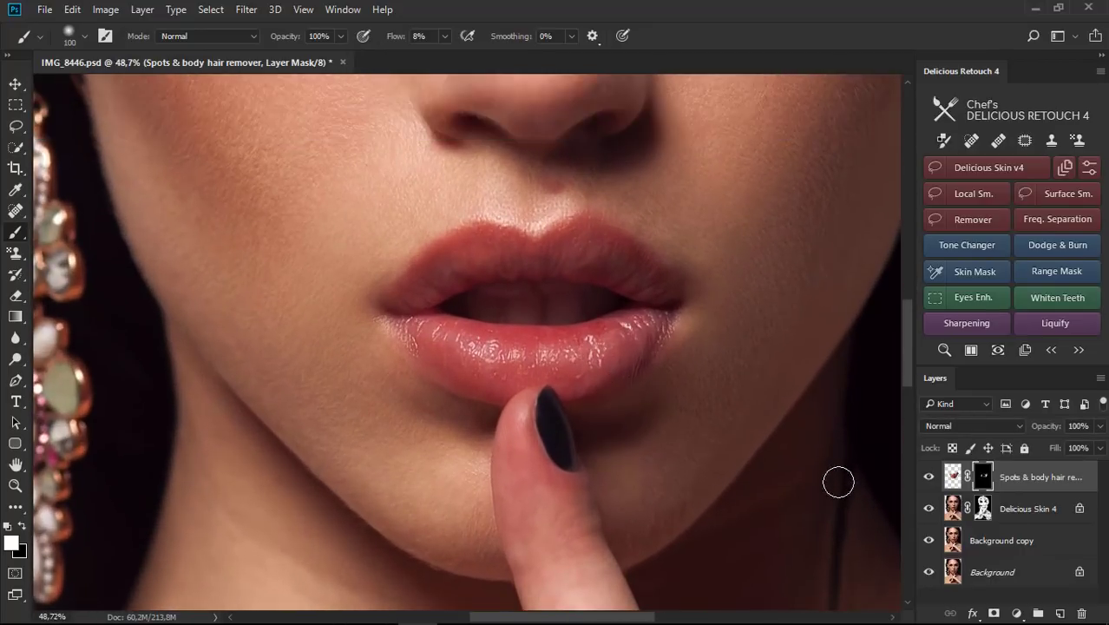
# Step: Save the document
pyautogui.hotkey('ctrl', 's')
pyautogui.scroll(-2, 607, 433)
pyautogui.scroll(1, 546, 252)
pyautogui.scroll(-1, 507, 364)
# Step: Lasso the temple beside the left eyebrow and run the Remover with Dust & Scratches threshold 10
pyautogui.scroll(-1, 473, 260)
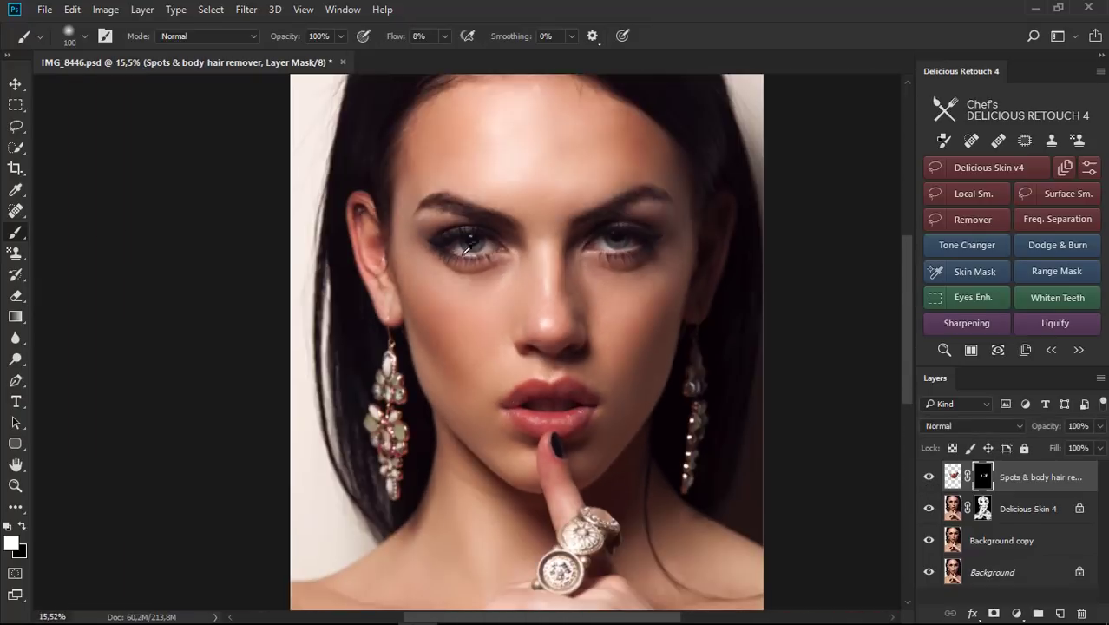
pyautogui.scroll(3, 469, 247)
pyautogui.scroll(1, 409, 248)
pyautogui.scroll(1, 387, 276)
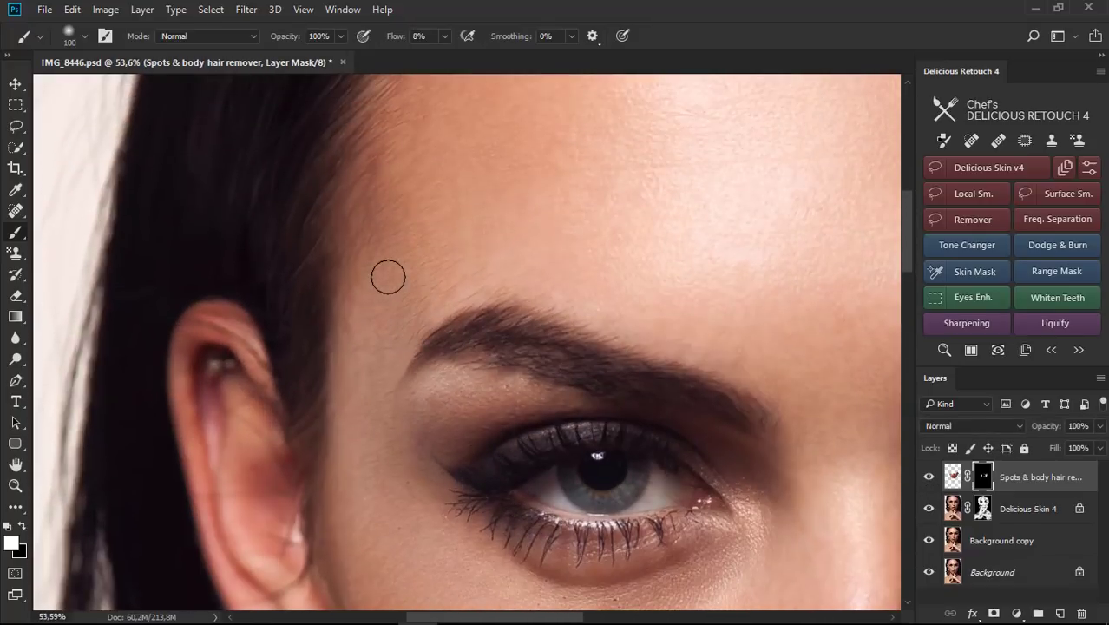
pyautogui.click(928, 222)
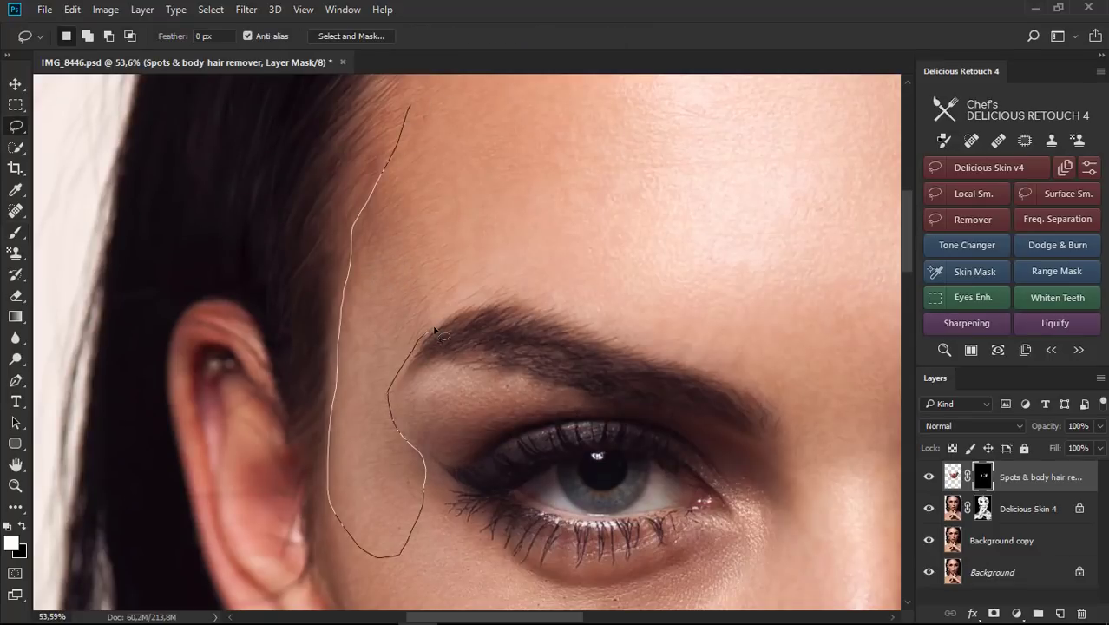
pyautogui.moveTo(569, 250); pyautogui.dragTo(486, 113)
pyautogui.click(966, 220)
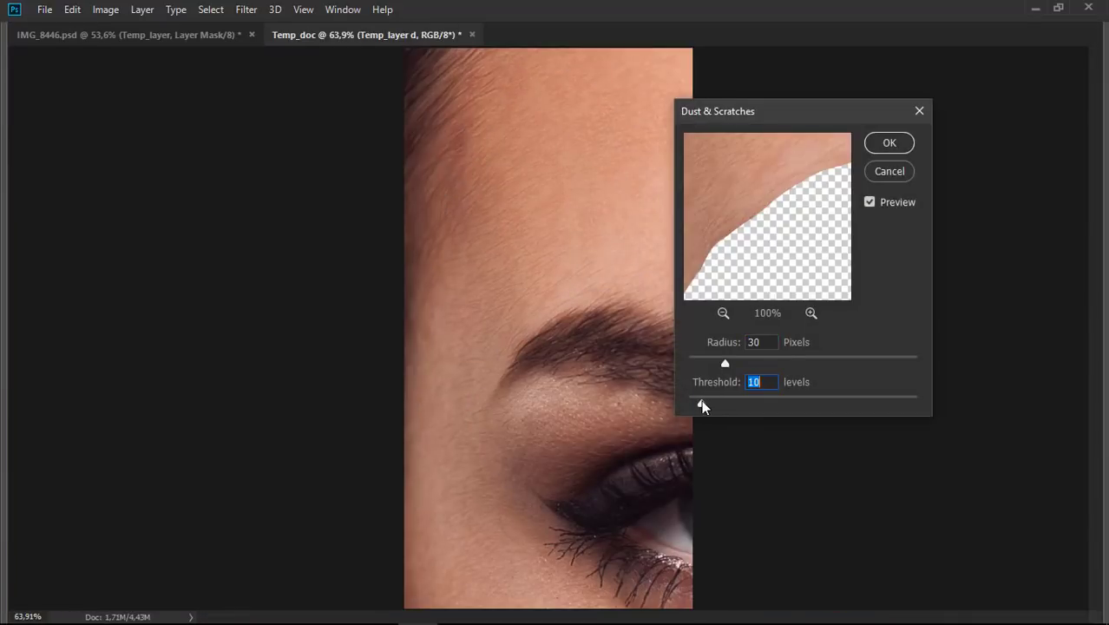
pyautogui.click(887, 144)
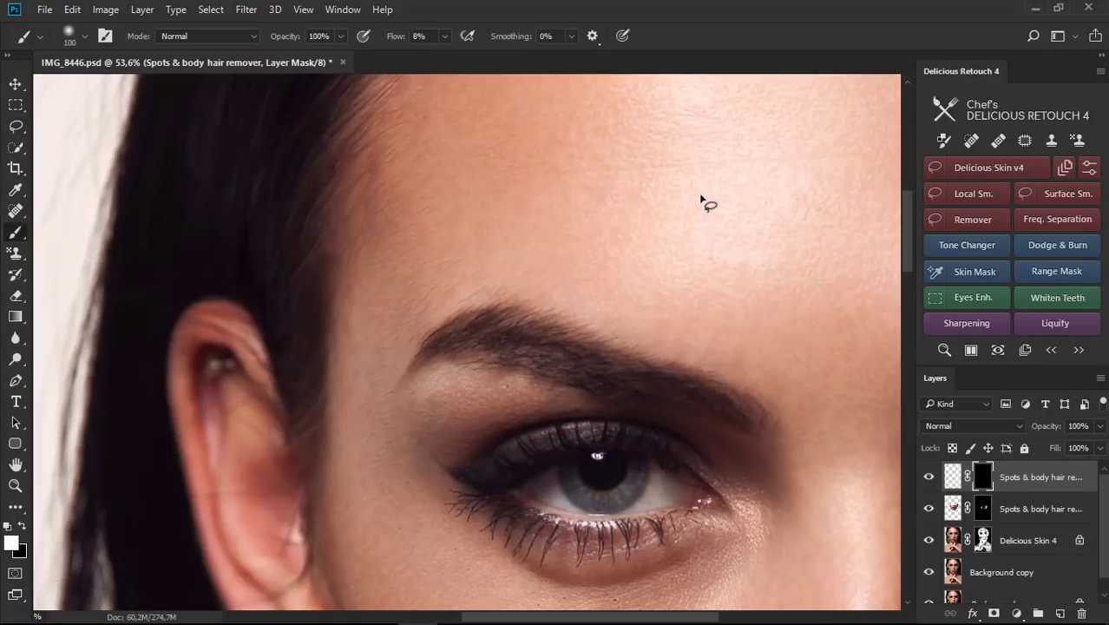
# Step: Set the top Spots & body hair remover layer's blend mode to Lighten
pyautogui.click(955, 425)
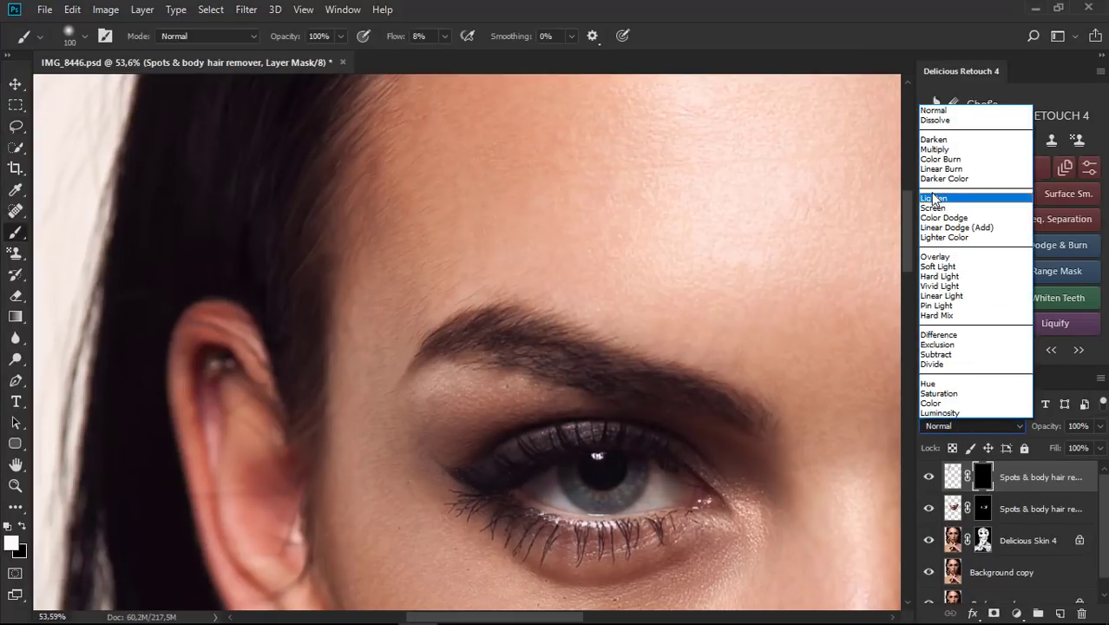
pyautogui.click(932, 199)
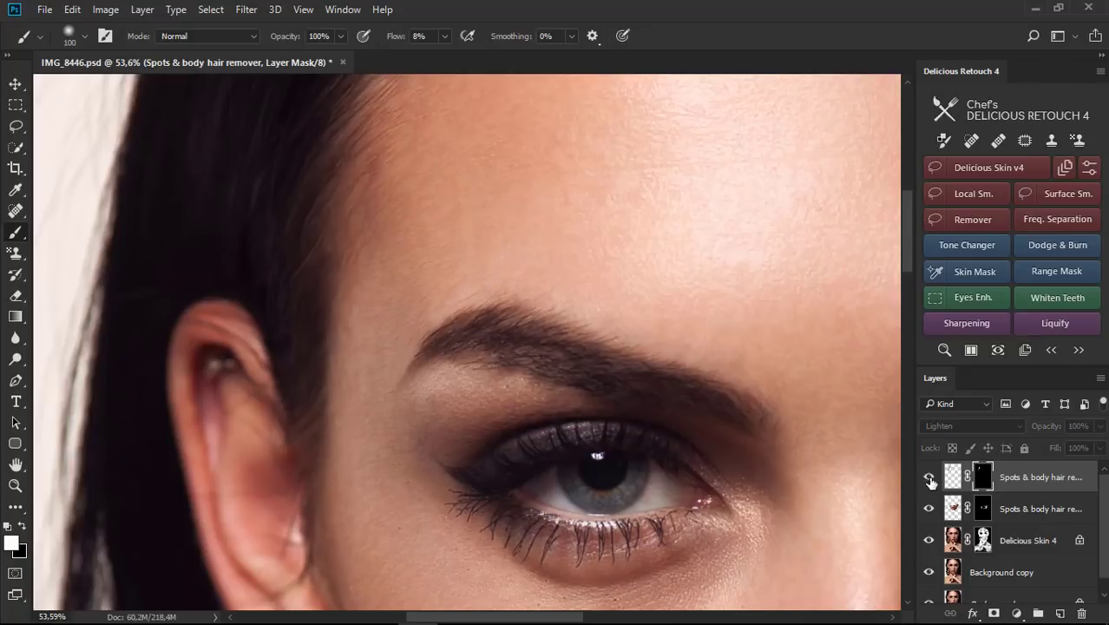
pyautogui.scroll(-3, 496, 314)
pyautogui.scroll(-2, 434, 288)
pyautogui.scroll(-1, 434, 288)
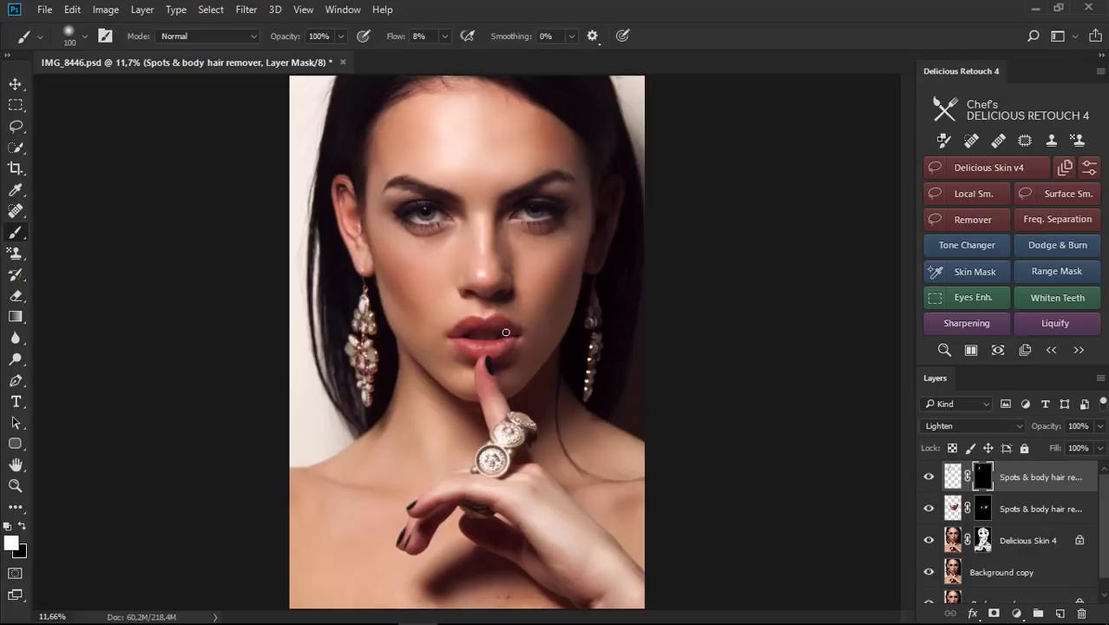
pyautogui.scroll(3, 438, 238)
pyautogui.scroll(2, 435, 234)
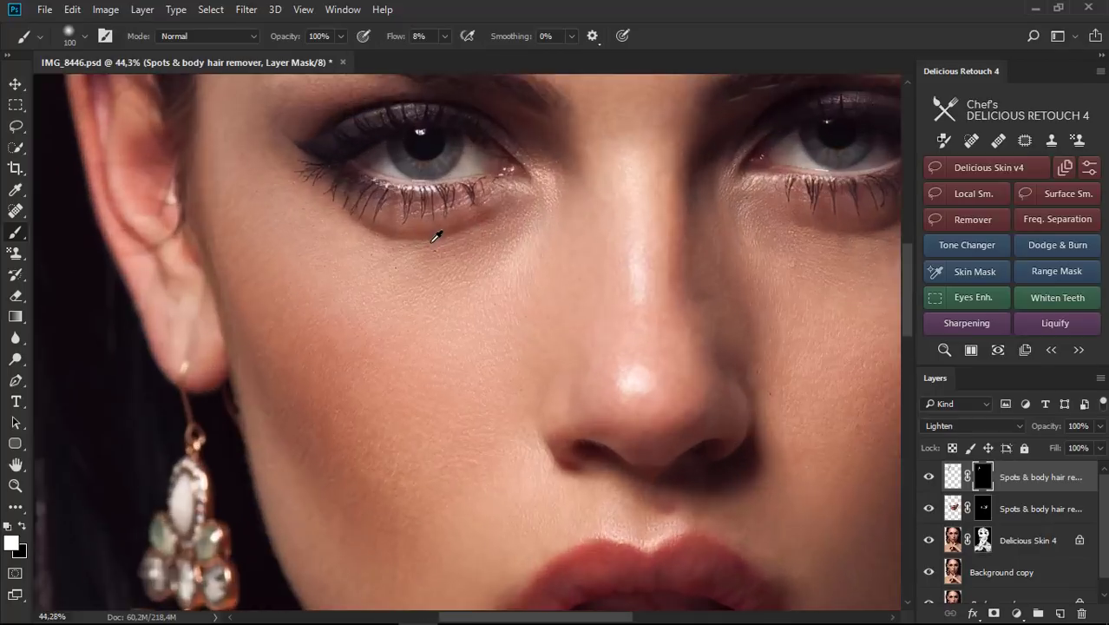
pyautogui.scroll(1, 438, 243)
# Step: Create a Tone Change mapping the under-eye brown #8E6252 to the lighter skin tone #D4B19A
pyautogui.click(962, 246)
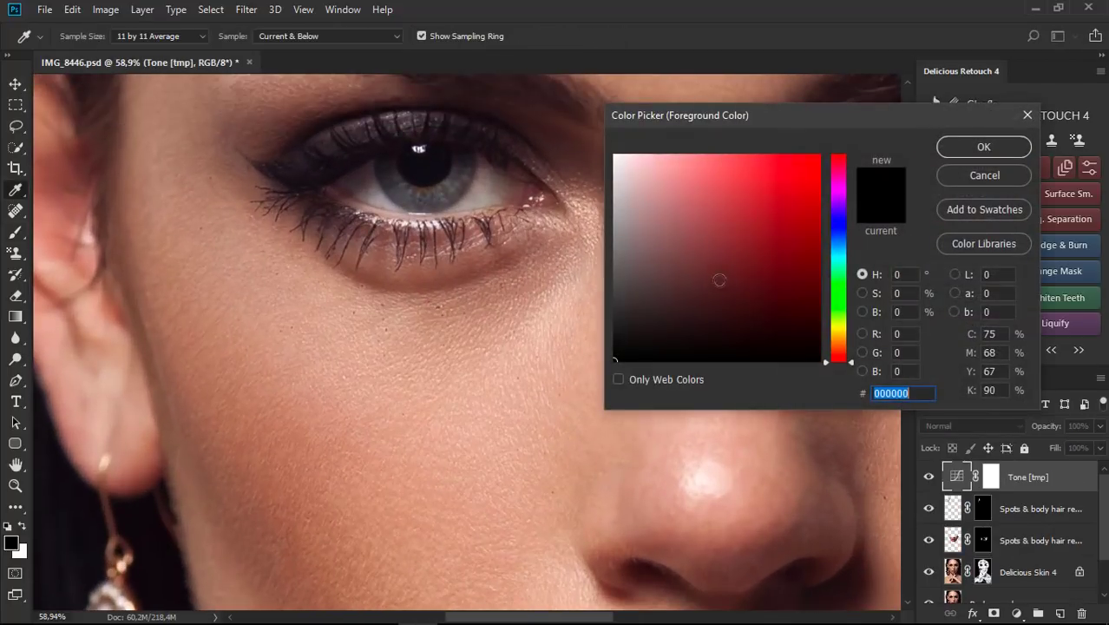
pyautogui.click(384, 278)
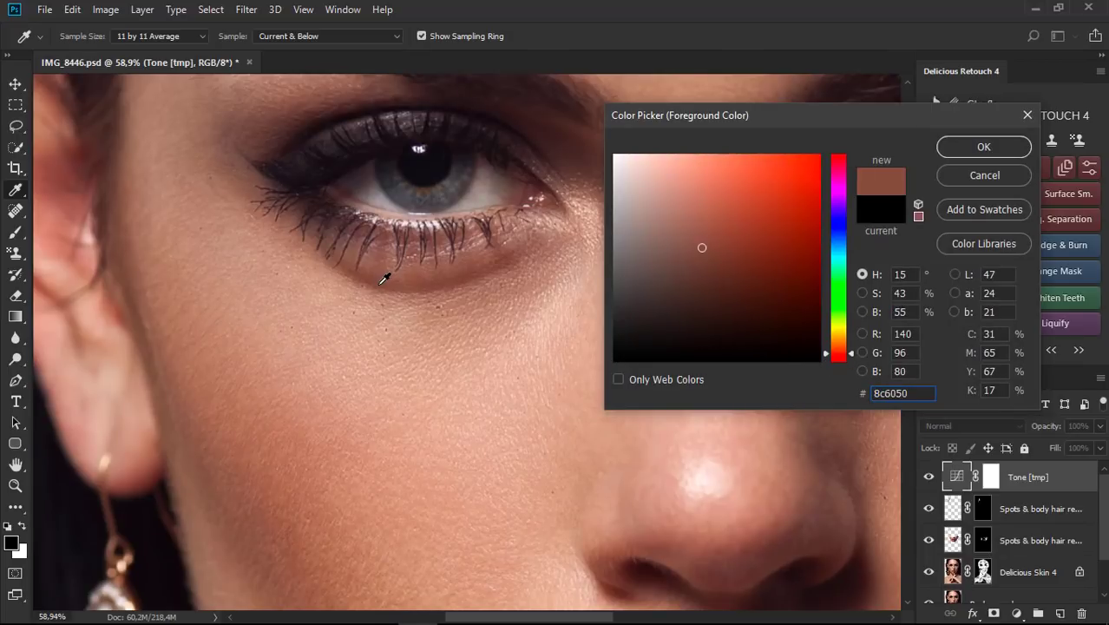
pyautogui.click(945, 151)
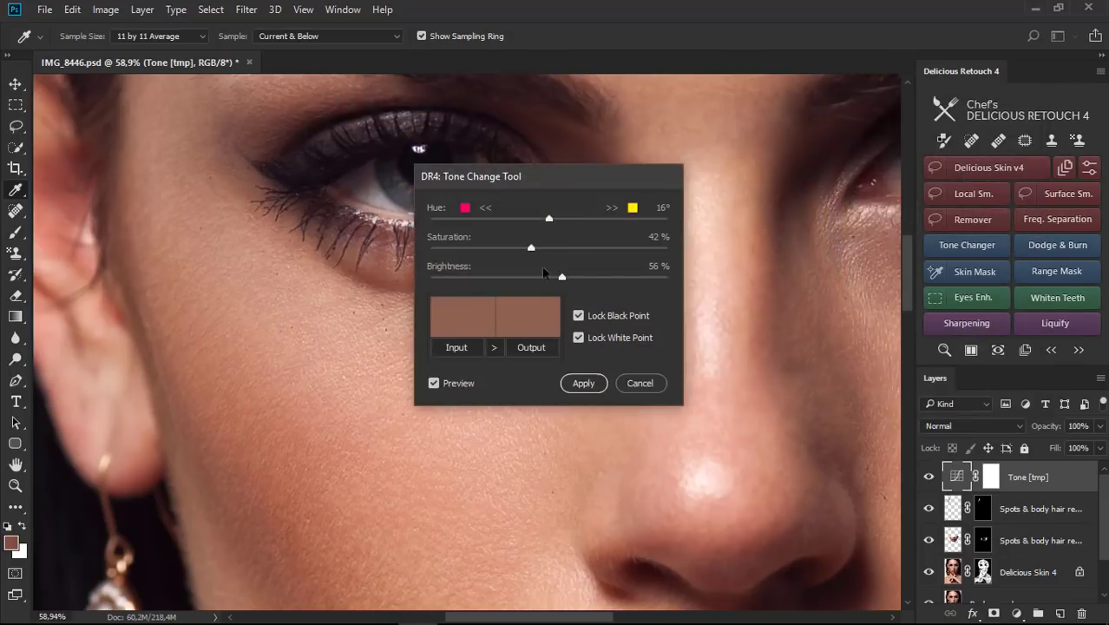
pyautogui.click(533, 338)
pyautogui.click(340, 289)
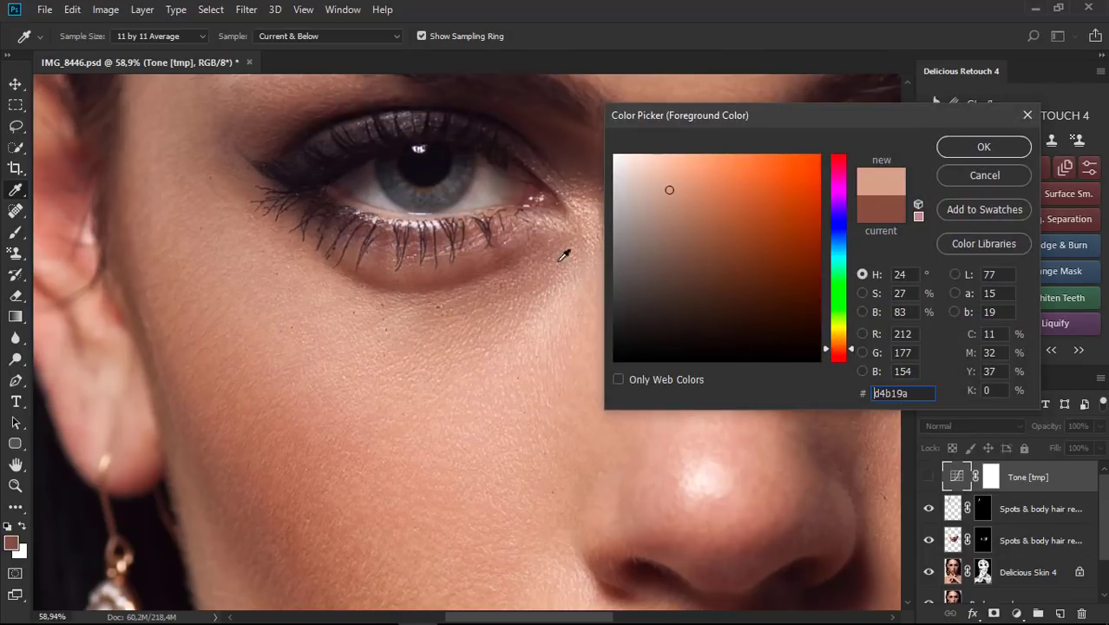
pyautogui.click(952, 152)
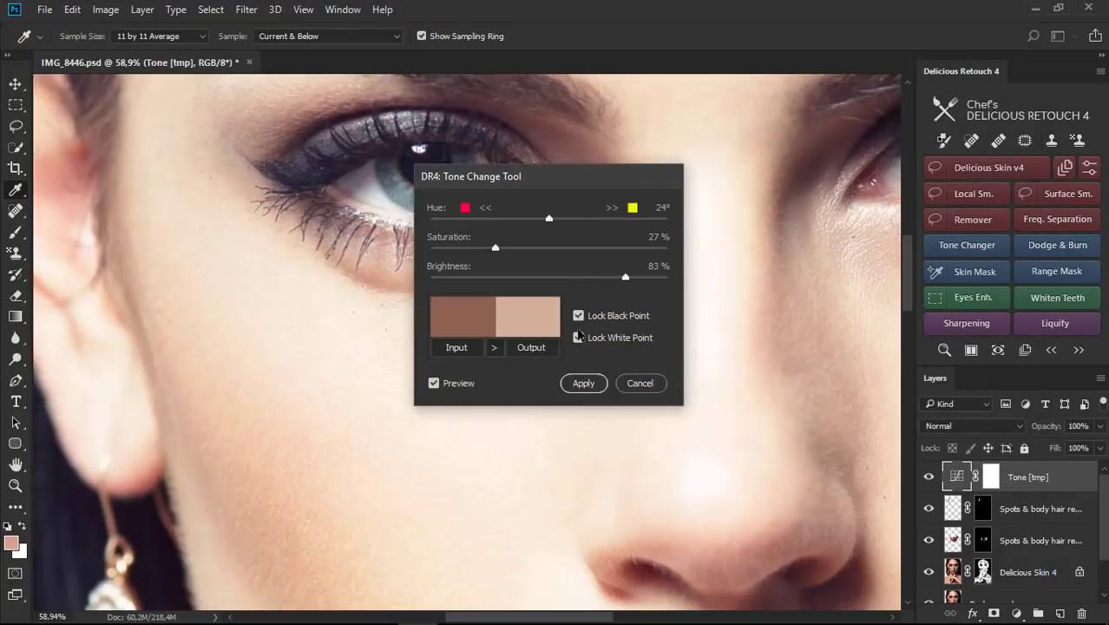
pyautogui.click(579, 316)
pyautogui.click(584, 383)
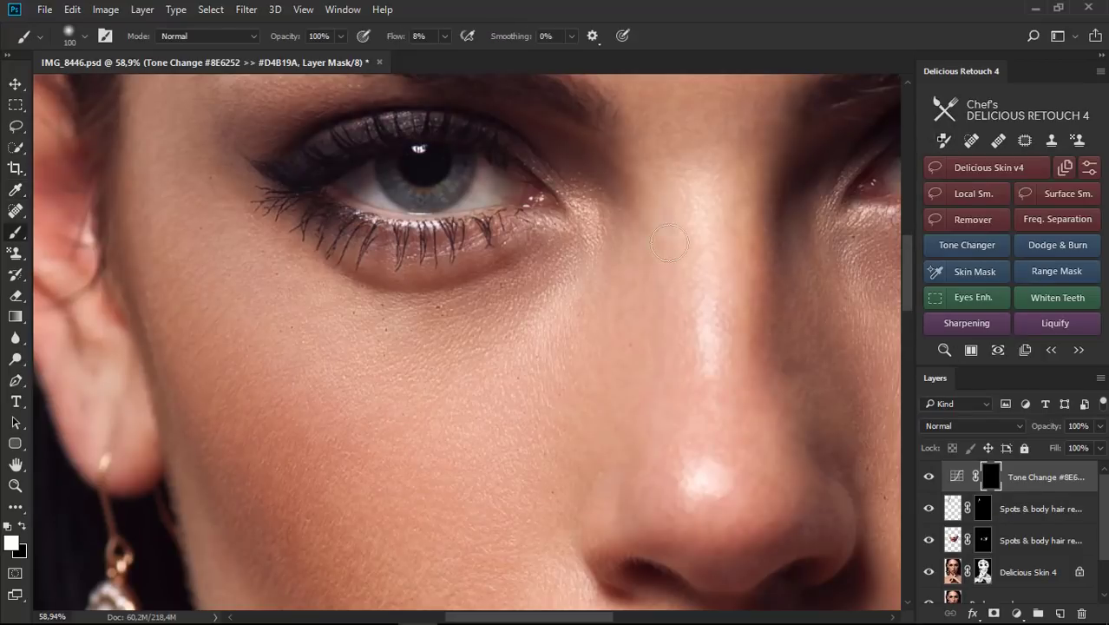
# Step: Set the brush to 1% flow and about 60 px size
pyautogui.scroll(2, 412, 273)
pyautogui.scroll(2, 412, 273)
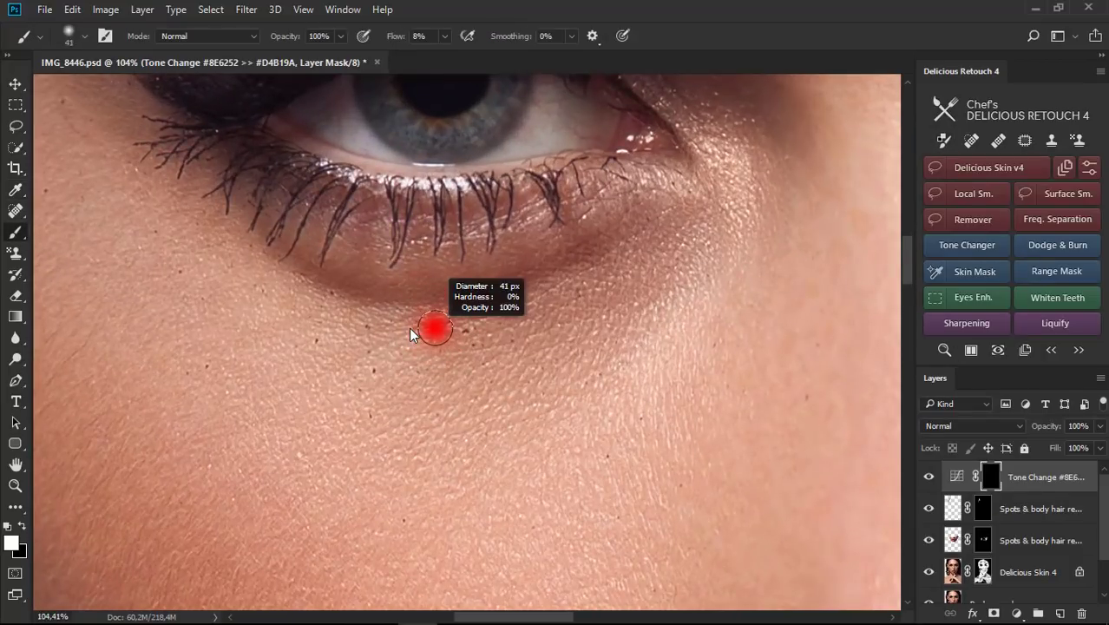
pyautogui.click(444, 36)
pyautogui.moveTo(447, 305); pyautogui.dragTo(434, 305)
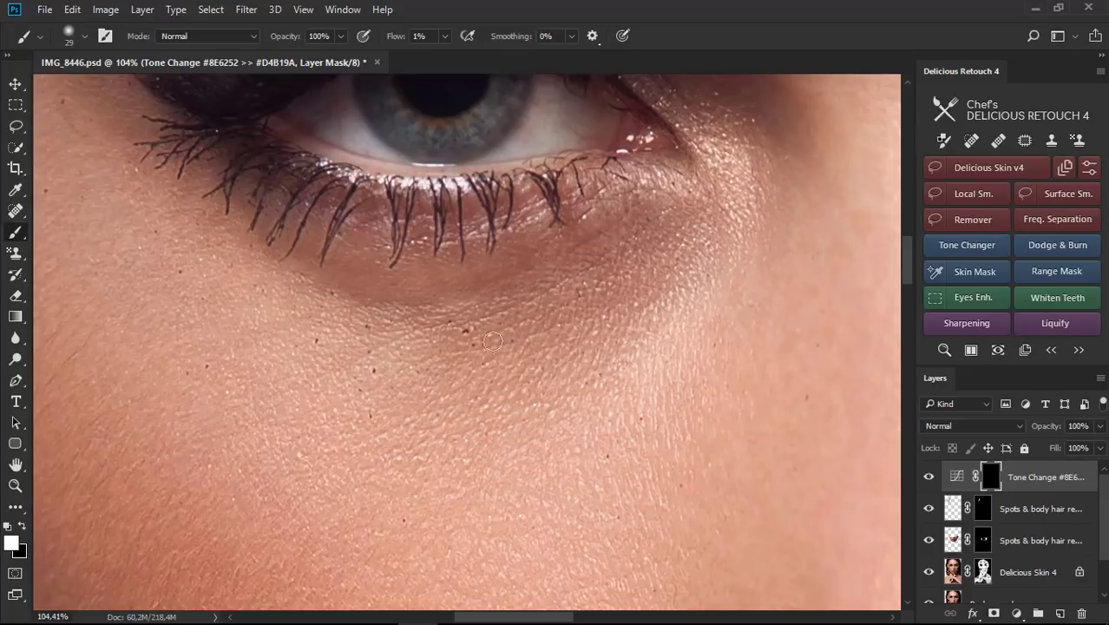
pyautogui.moveTo(539, 284); pyautogui.dragTo(607, 230)
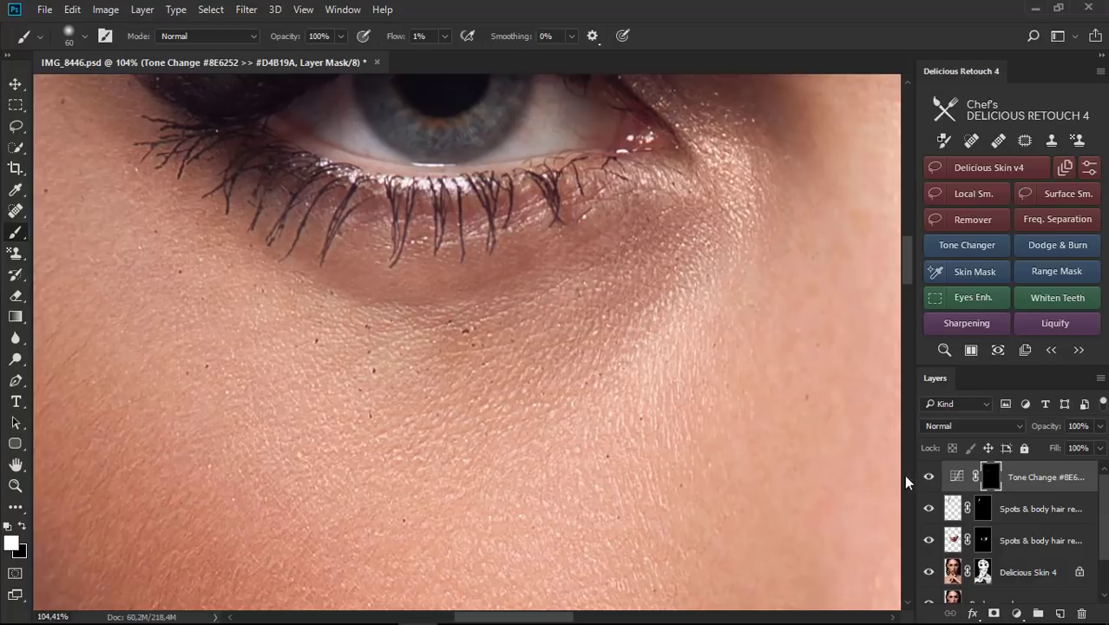
# Step: Brush faint white under the eye on the Tone Change mask, resizing the brush between 28 and 71
pyautogui.scroll(-5, 384, 330)
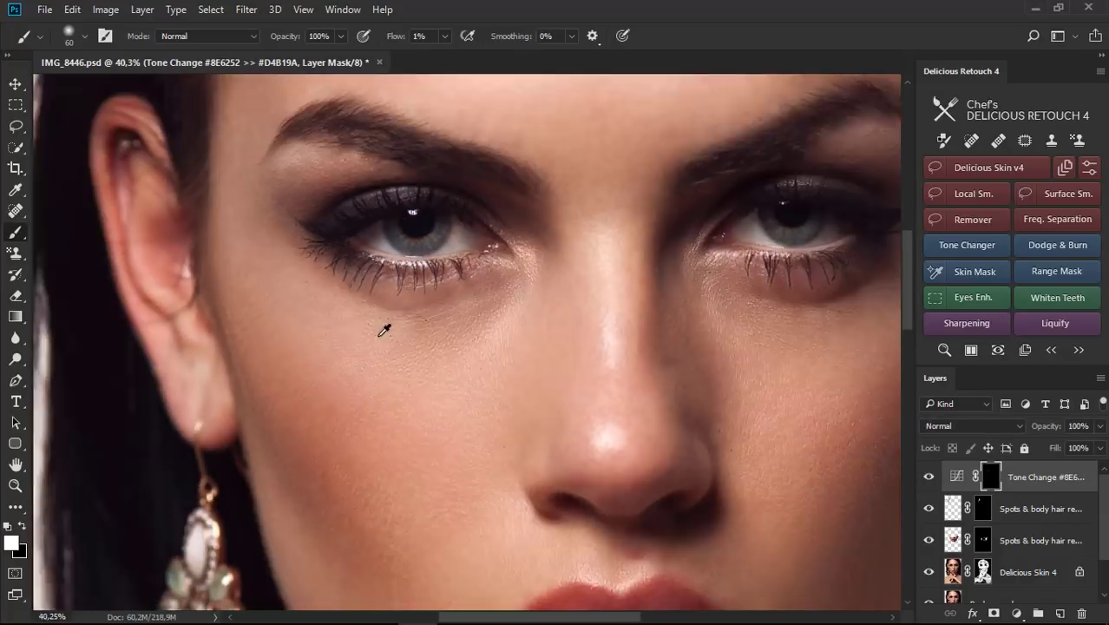
pyautogui.scroll(-4, 577, 366)
pyautogui.scroll(6, 693, 307)
pyautogui.scroll(3, 614, 325)
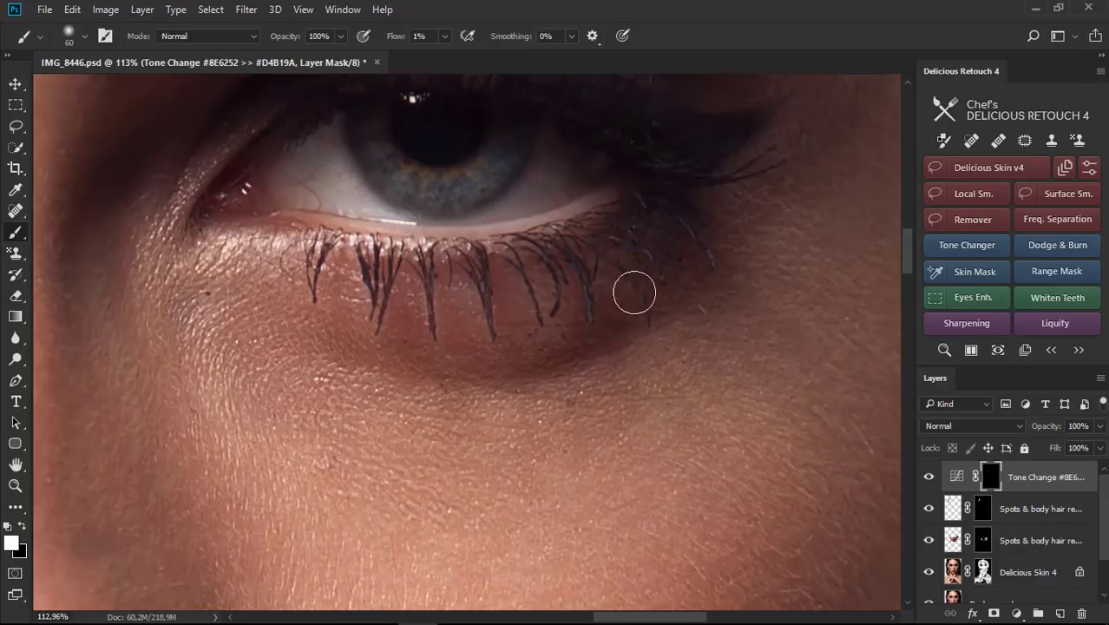
pyautogui.moveTo(563, 347); pyautogui.dragTo(531, 354)
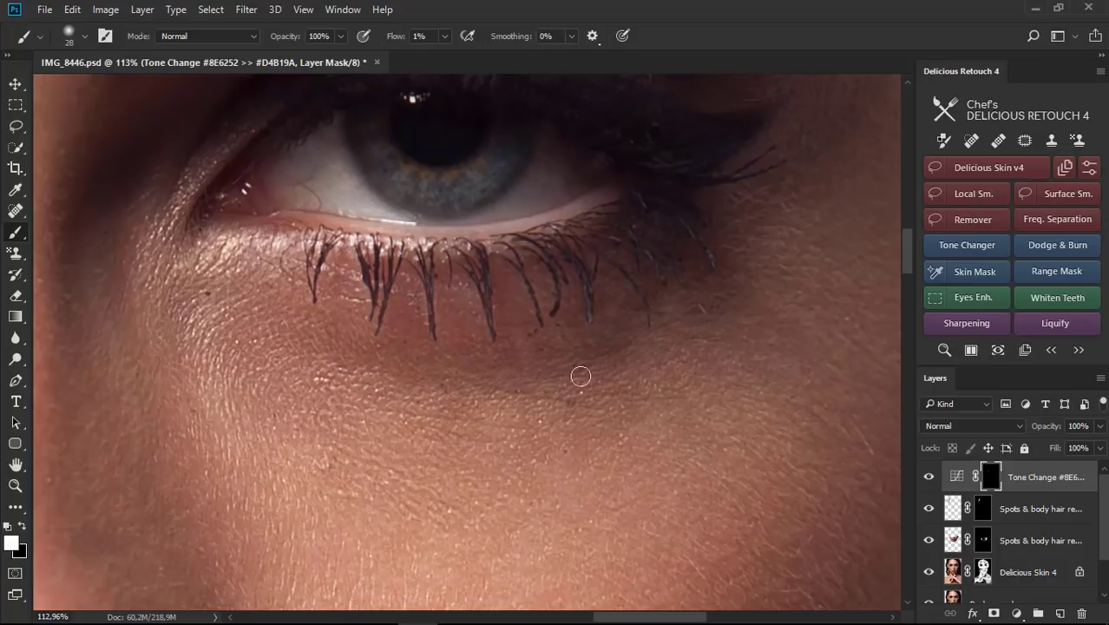
pyautogui.moveTo(581, 356); pyautogui.dragTo(618, 355)
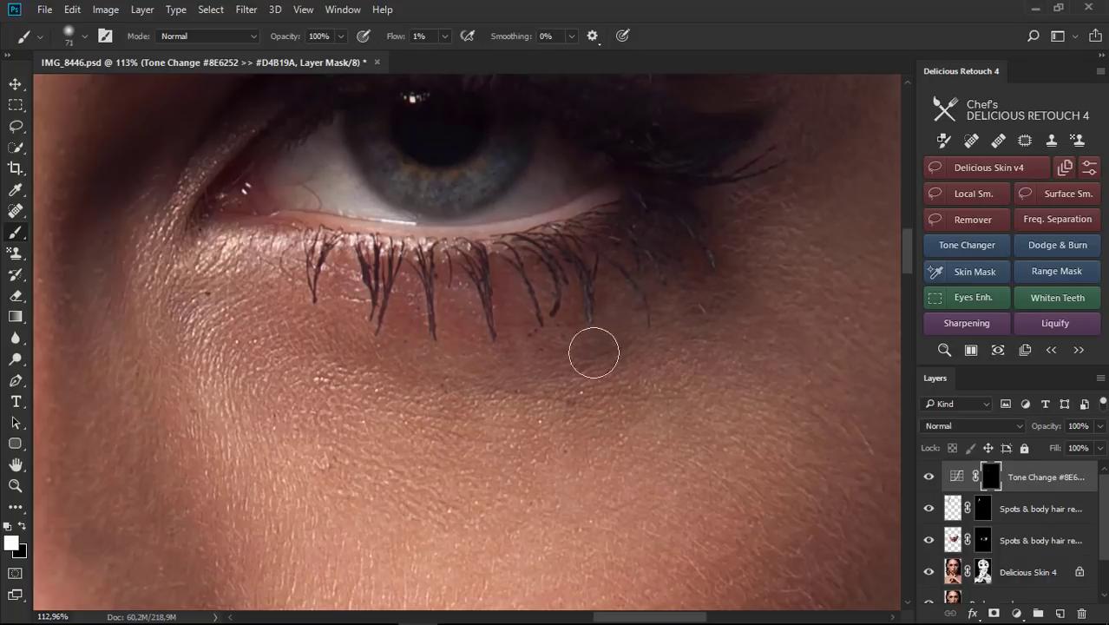
# Step: Toggle the Tone Change layer off and on to compare the under-eye result
pyautogui.click(929, 477)
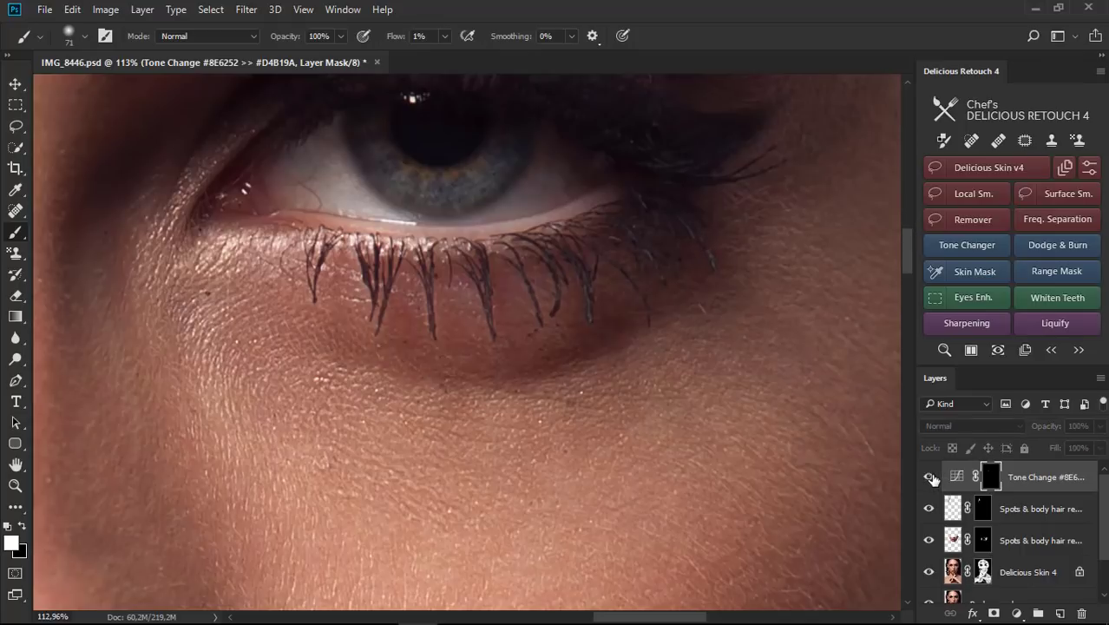
pyautogui.scroll(-3, 702, 391)
pyautogui.click(930, 477)
pyautogui.scroll(-3, 725, 379)
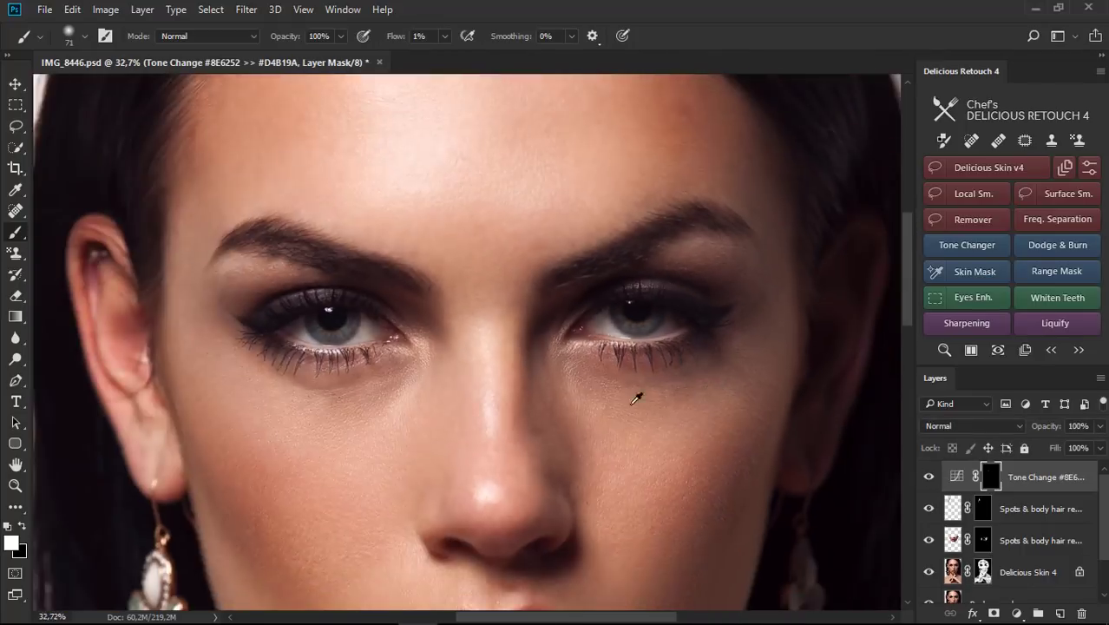
pyautogui.scroll(-2, 537, 420)
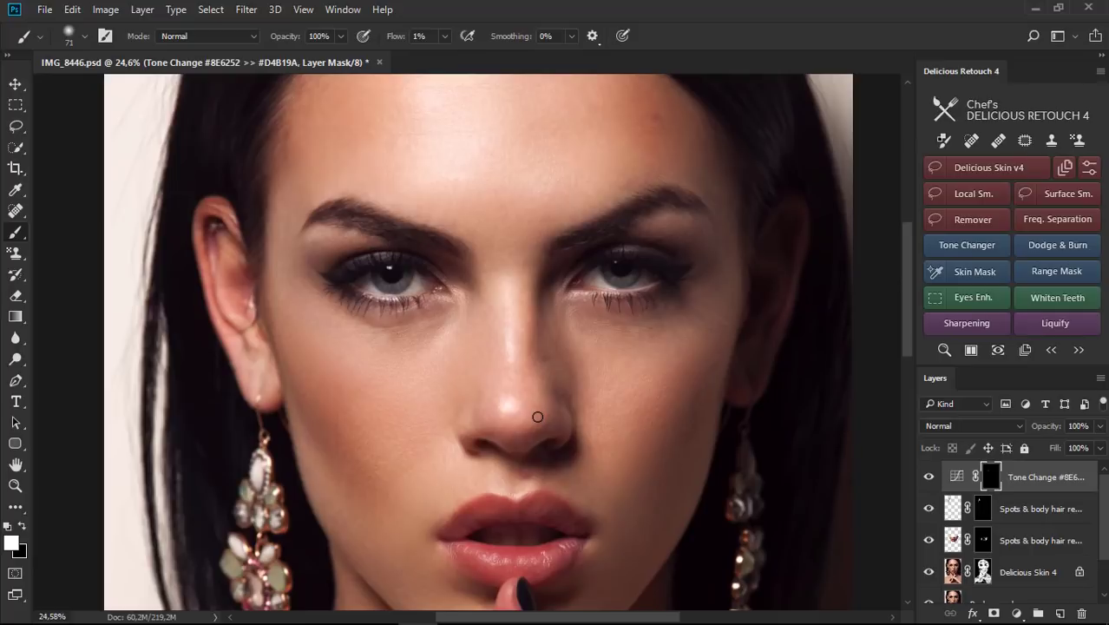
pyautogui.scroll(2, 538, 382)
pyautogui.scroll(2, 552, 363)
pyautogui.scroll(1, 555, 376)
# Step: Lasso the skin under both eyes and apply Local Smoothing to it
pyautogui.click(934, 221)
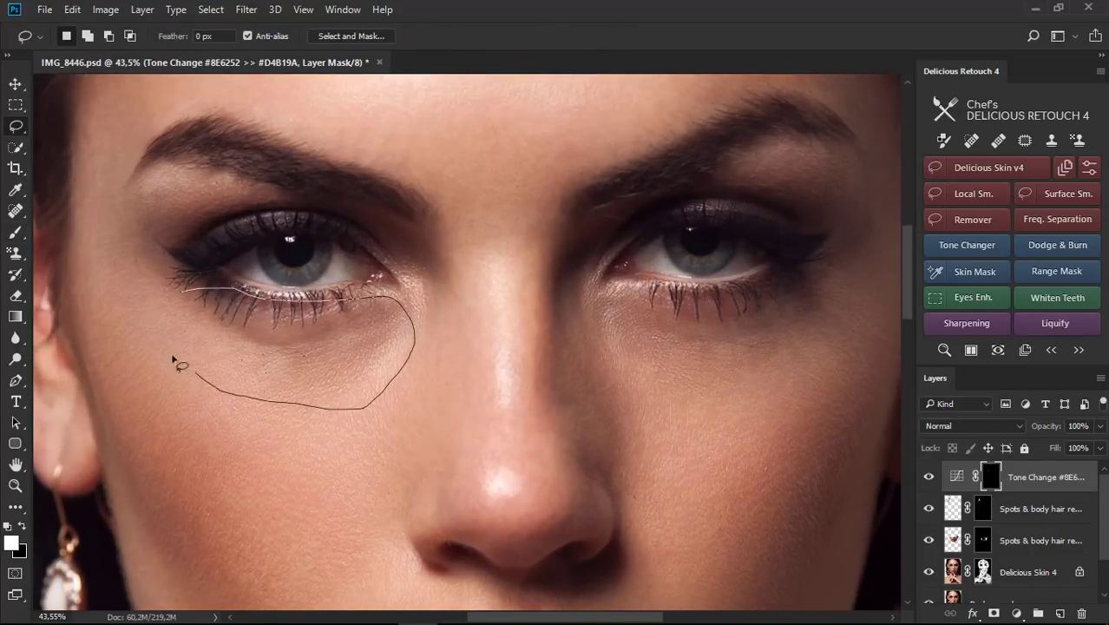
pyautogui.moveTo(404, 371); pyautogui.dragTo(156, 295)
pyautogui.moveTo(598, 299)
pyautogui.mouseDown()
pyautogui.moveTo(661, 371)
pyautogui.moveTo(859, 290)
pyautogui.mouseUp()
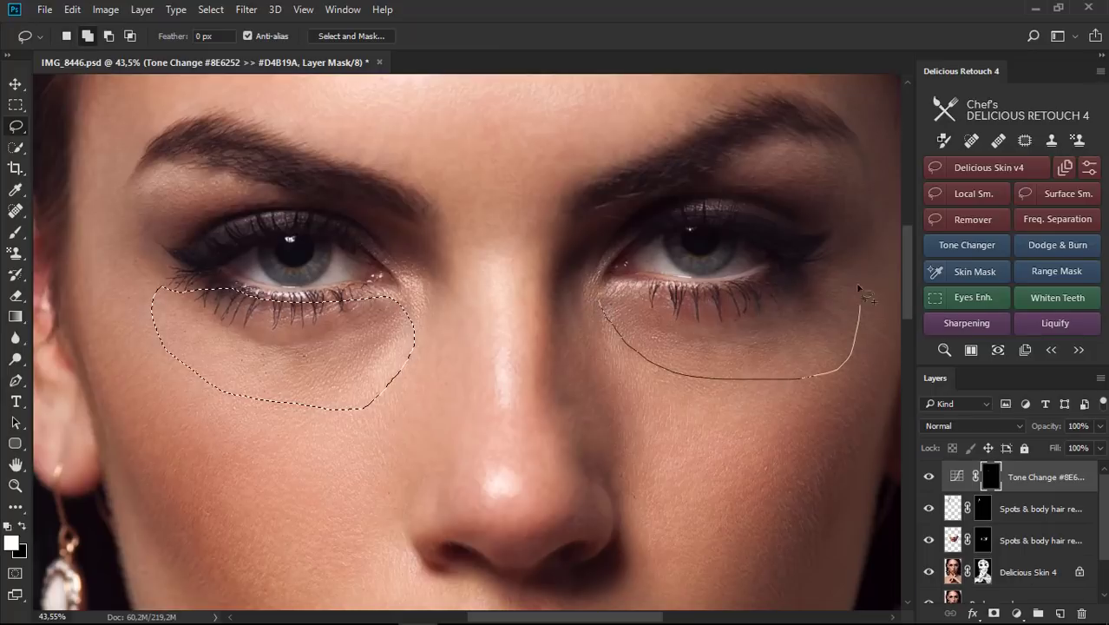
pyautogui.moveTo(692, 303); pyautogui.dragTo(685, 300)
pyautogui.click(981, 198)
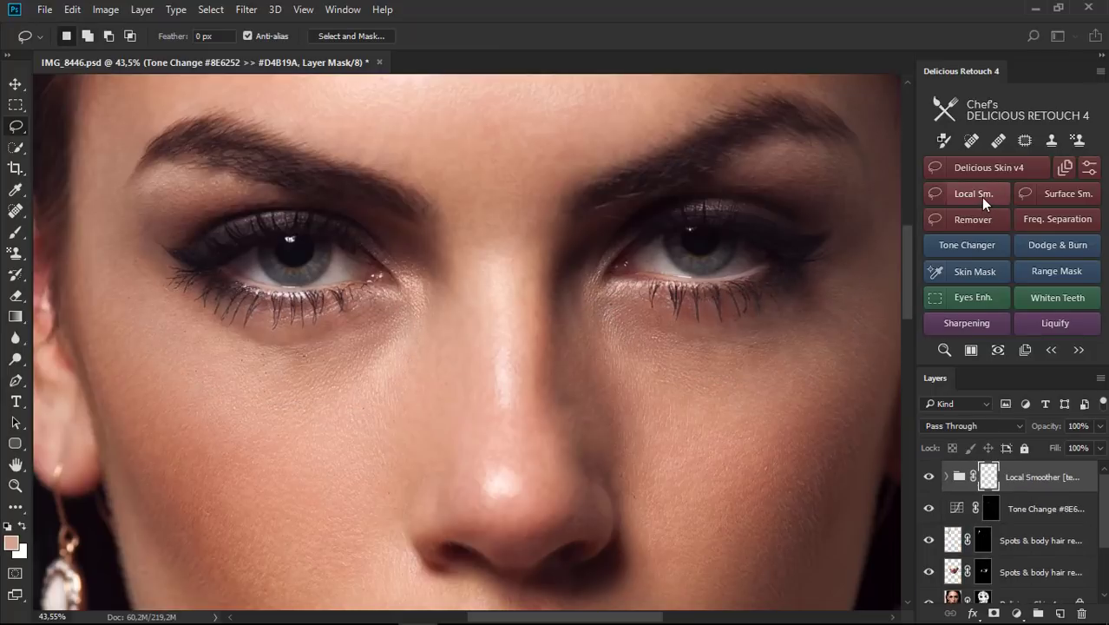
pyautogui.moveTo(609, 214)
pyautogui.mouseDown()
pyautogui.moveTo(513, 154)
pyautogui.moveTo(520, 113)
pyautogui.mouseUp()
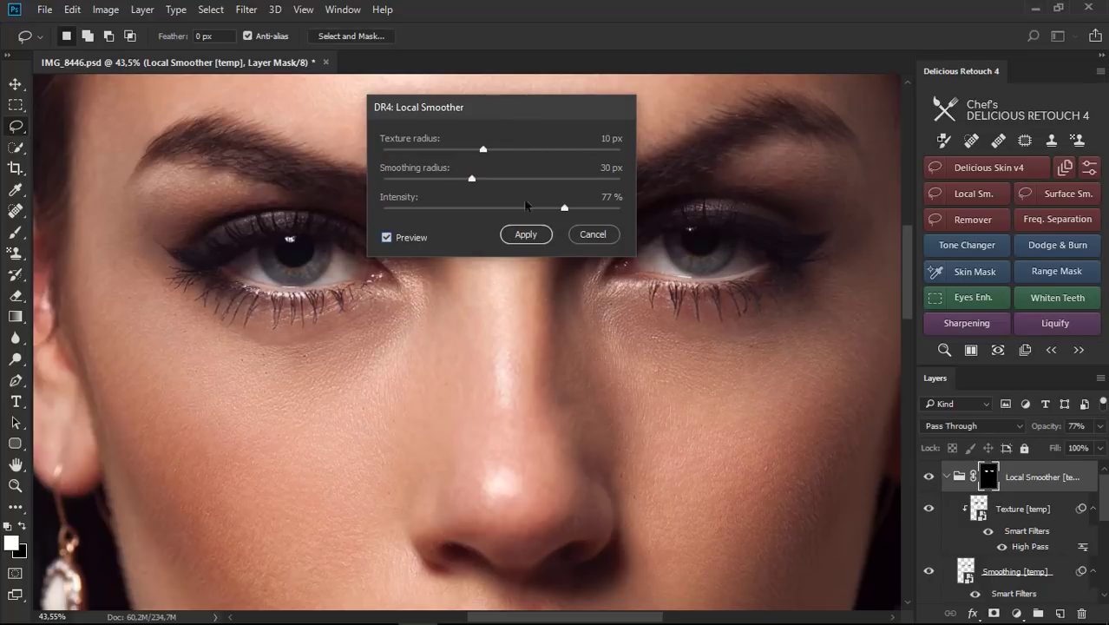
pyautogui.click(540, 231)
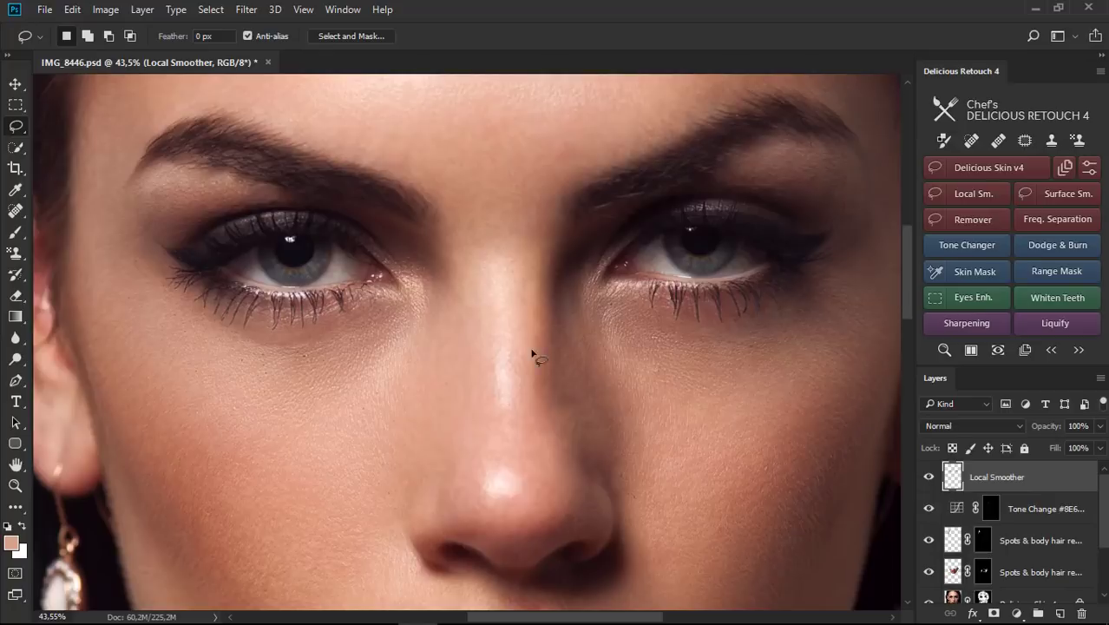
# Step: Lasso the skin beside the nose down the cheek and apply local smoothing
pyautogui.keyDown('alt'); pyautogui.scroll(-3, 535, 356); pyautogui.keyUp('alt')
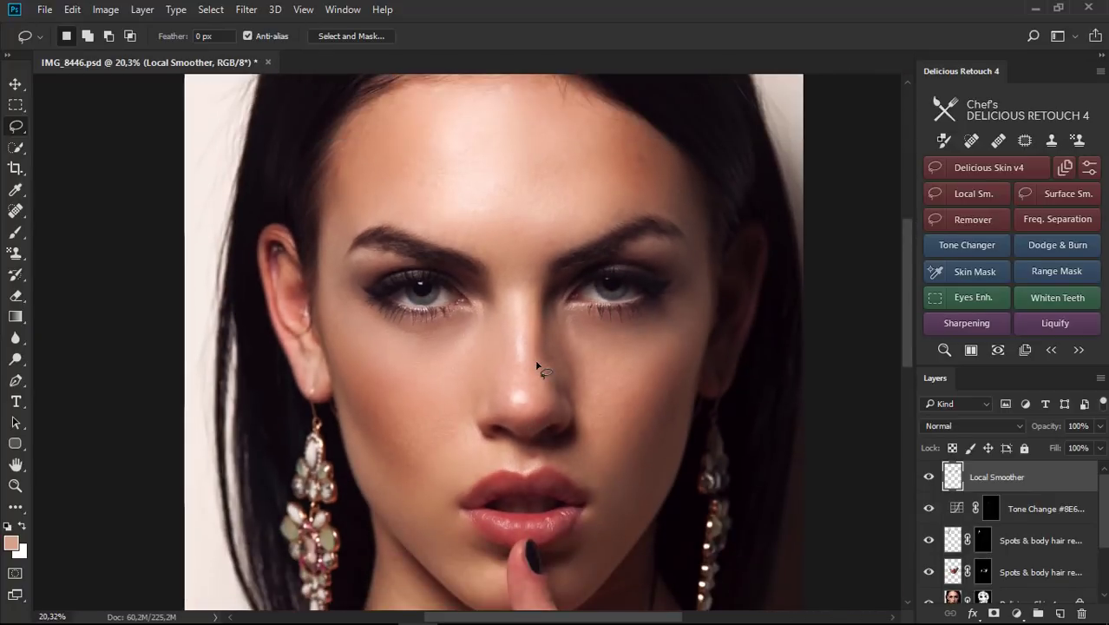
pyautogui.scroll(2, 658, 351)
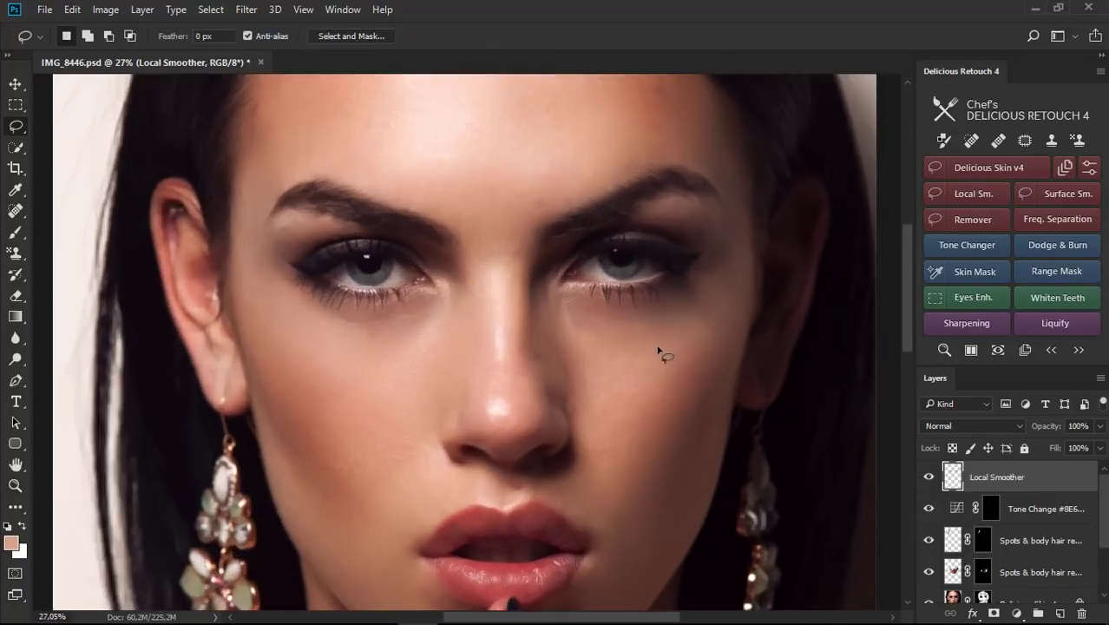
pyautogui.scroll(2, 596, 355)
pyautogui.moveTo(499, 208); pyautogui.dragTo(570, 392)
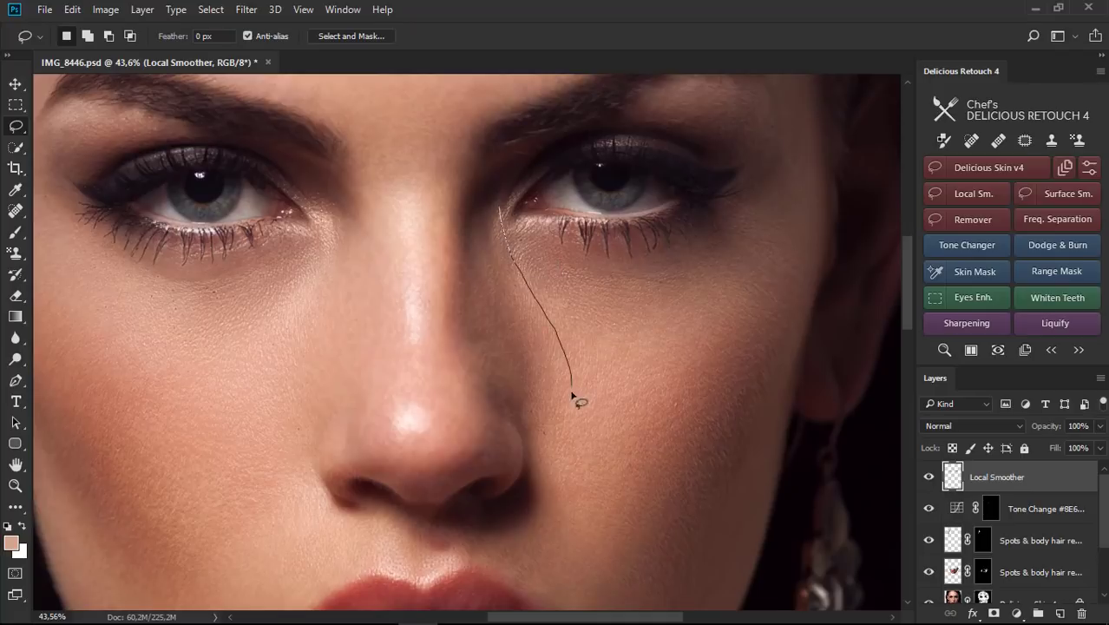
pyautogui.moveTo(488, 335); pyautogui.dragTo(486, 215)
pyautogui.click(944, 198)
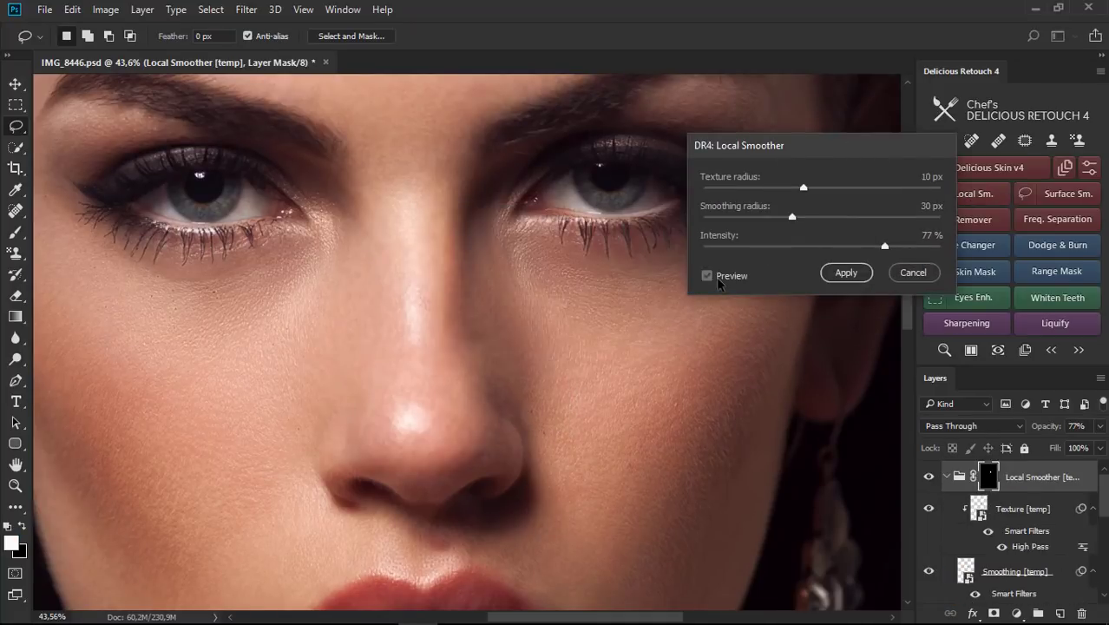
pyautogui.click(846, 273)
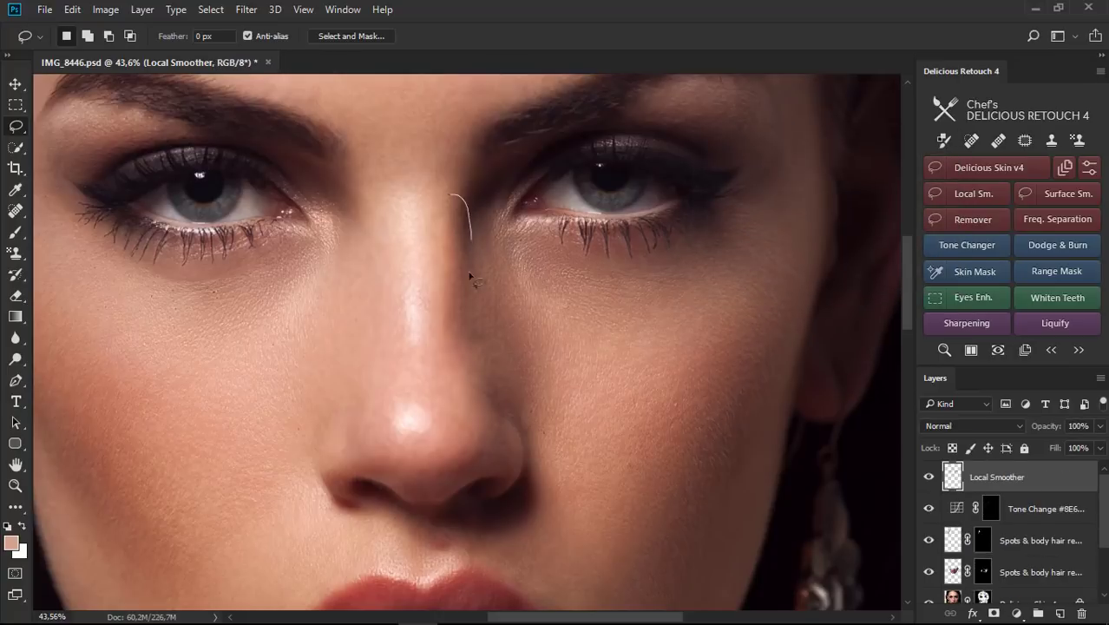
# Step: Smooth the strip along the nose bridge at a 22 px smoothing radius
pyautogui.moveTo(490, 425); pyautogui.dragTo(447, 196)
pyautogui.click(972, 194)
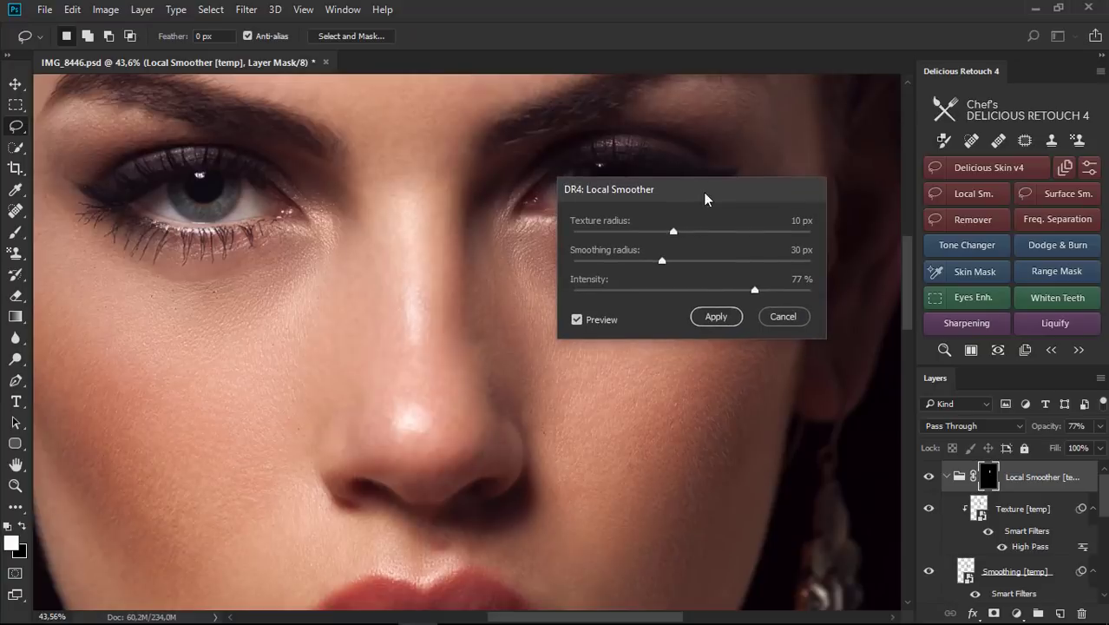
pyautogui.moveTo(661, 261); pyautogui.dragTo(648, 261)
pyautogui.click(717, 317)
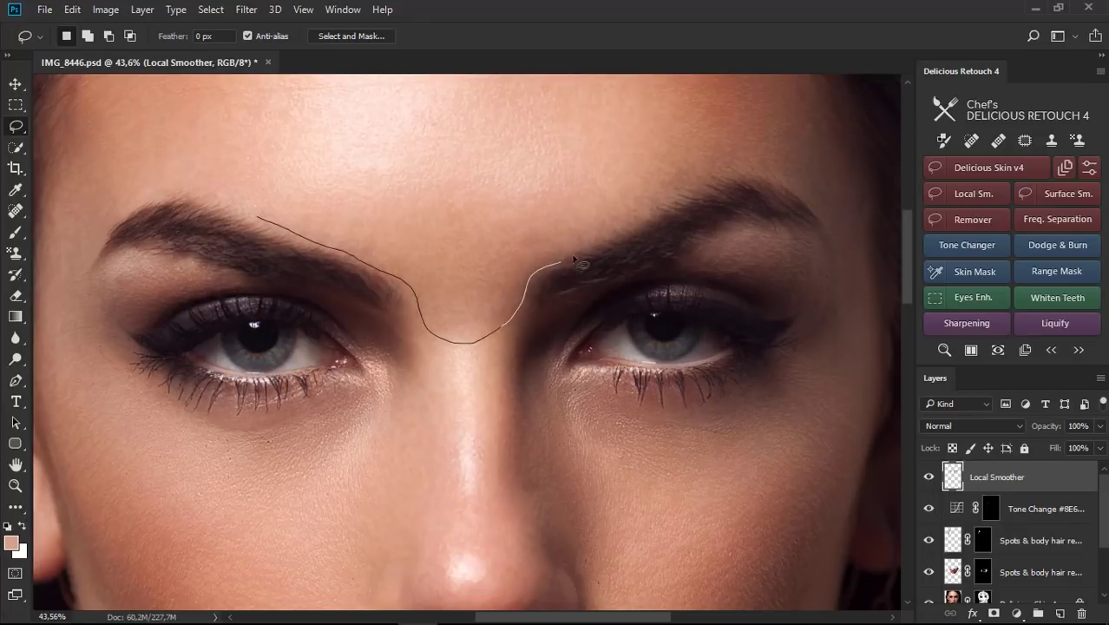
# Step: Smooth the skin between the eyebrows at 25 px radius and 86% intensity
pyautogui.moveTo(734, 152); pyautogui.dragTo(260, 217)
pyautogui.click(973, 194)
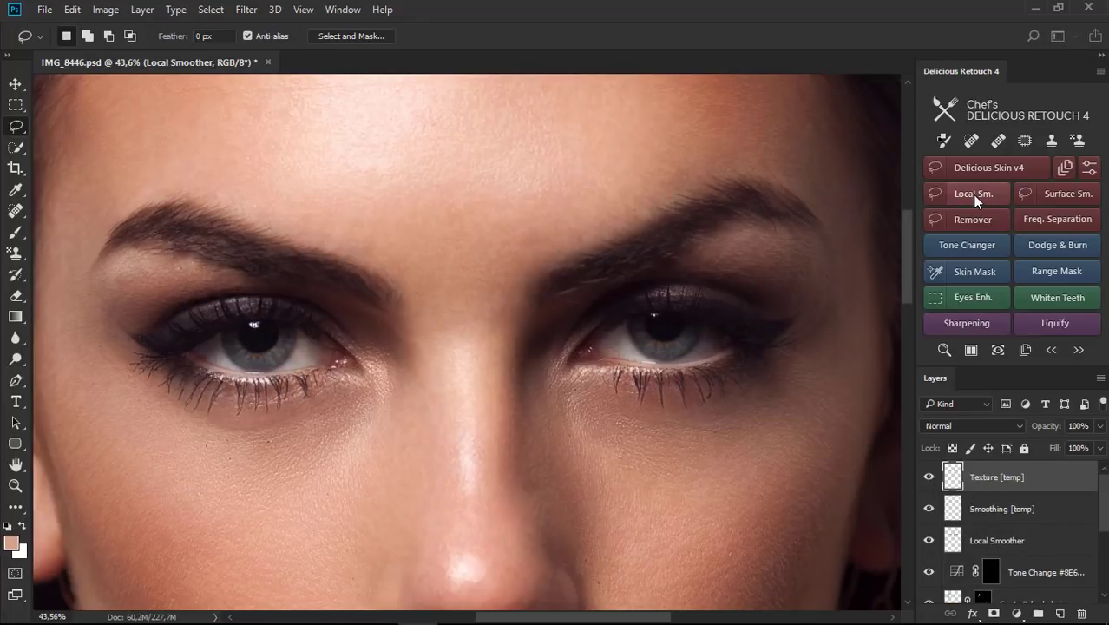
pyautogui.moveTo(513, 212); pyautogui.dragTo(651, 363)
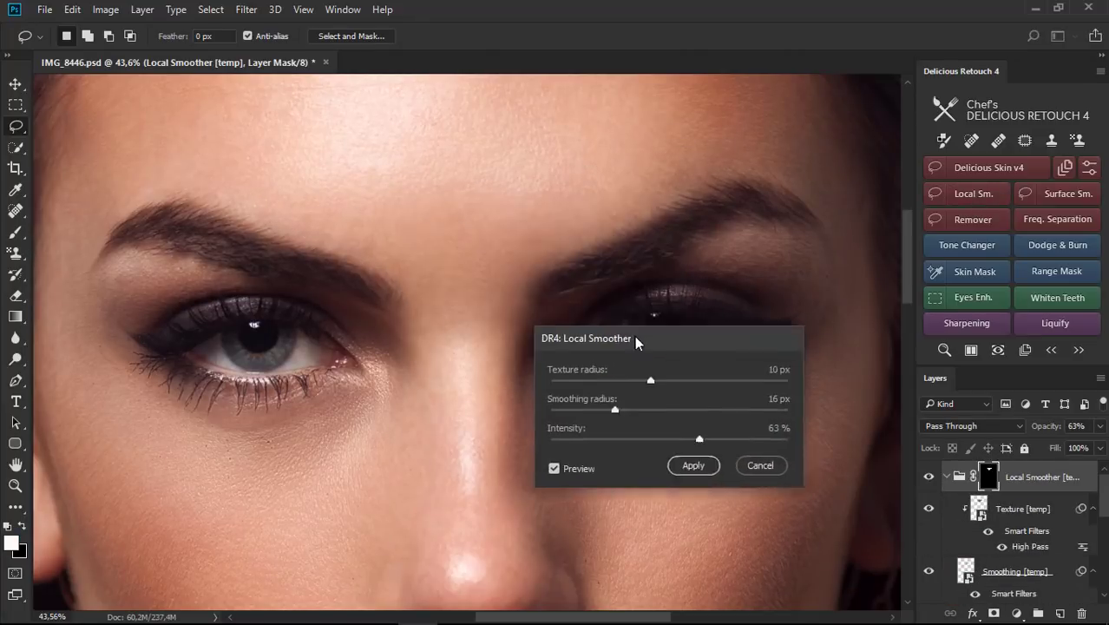
pyautogui.click(584, 490)
pyautogui.moveTo(638, 433); pyautogui.dragTo(641, 433)
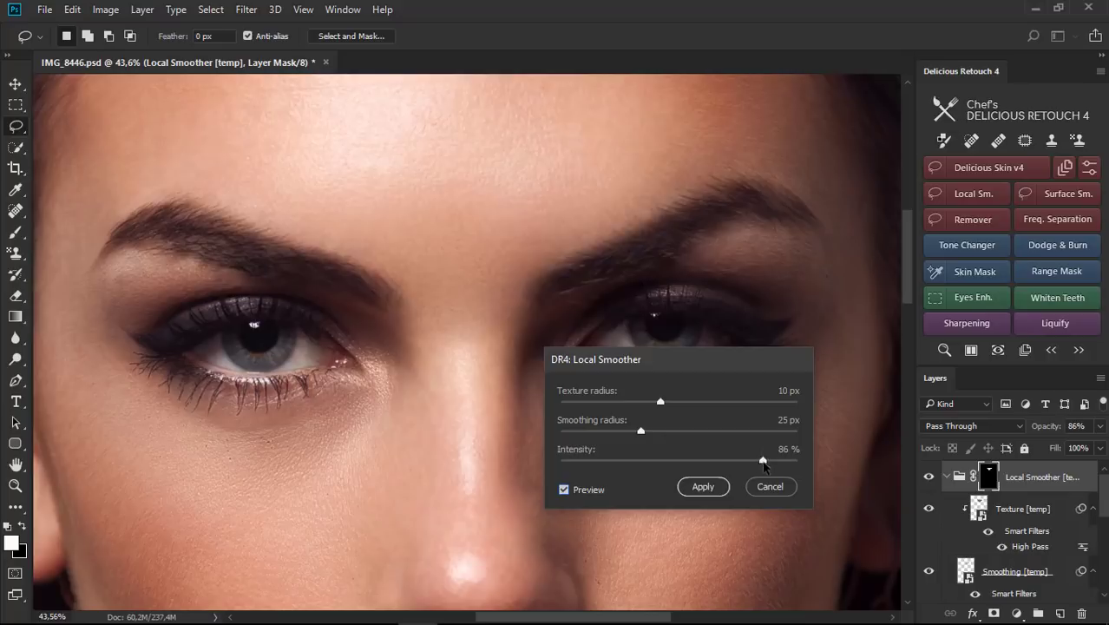
pyautogui.click(702, 487)
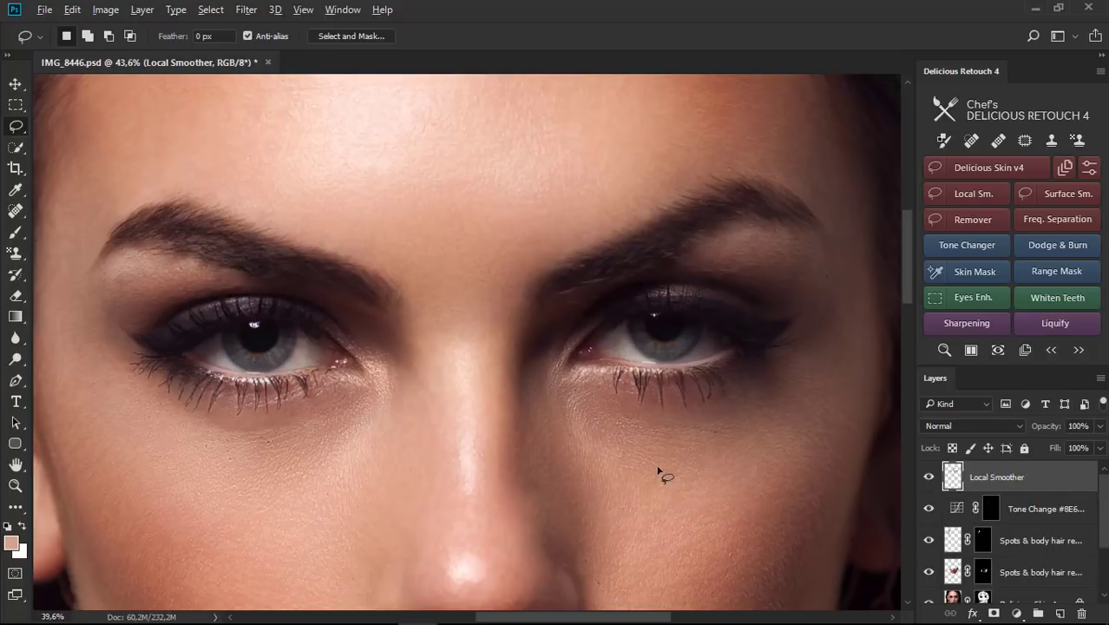
# Step: Locally smooth a right-forehead patch and the stray-hair hairline area at 81% intensity
pyautogui.scroll(-2, 663, 471)
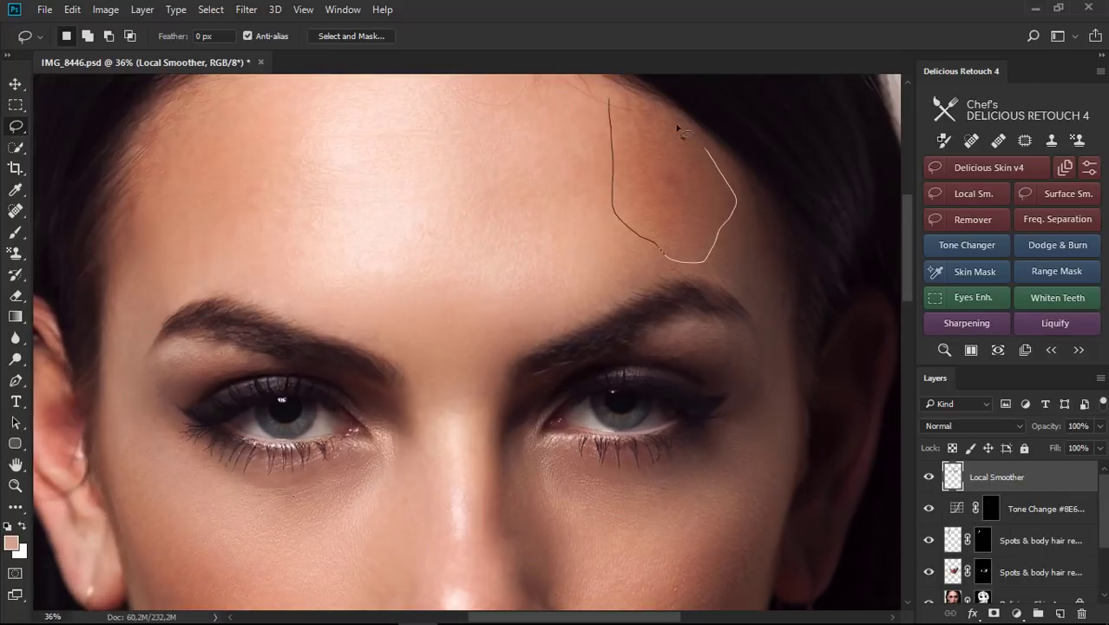
pyautogui.moveTo(679, 130); pyautogui.dragTo(631, 240)
pyautogui.click(972, 194)
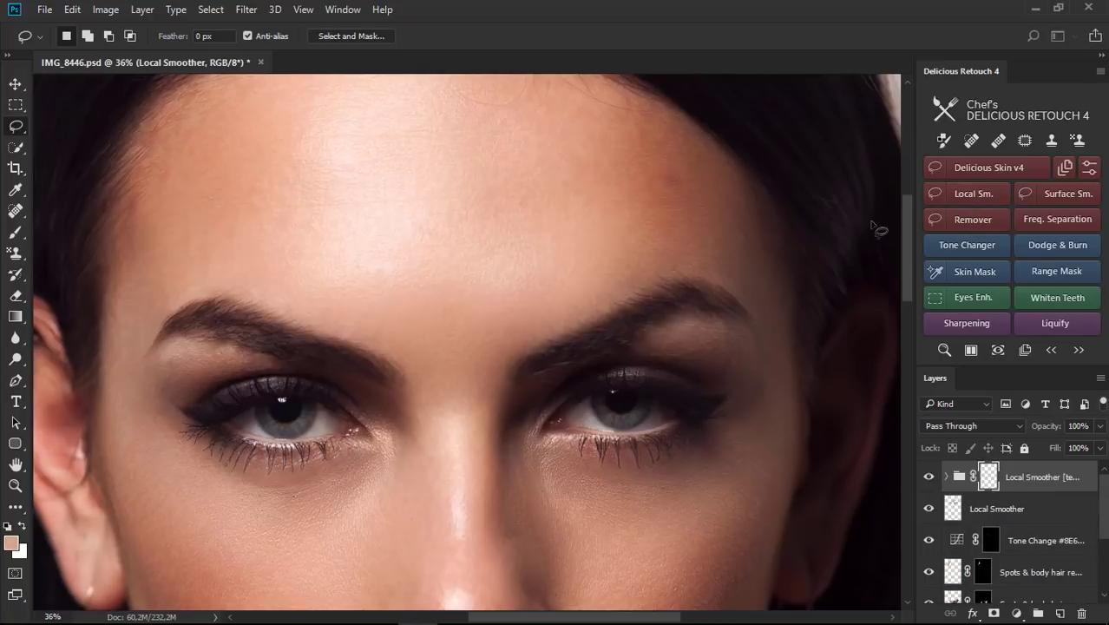
pyautogui.click(583, 340)
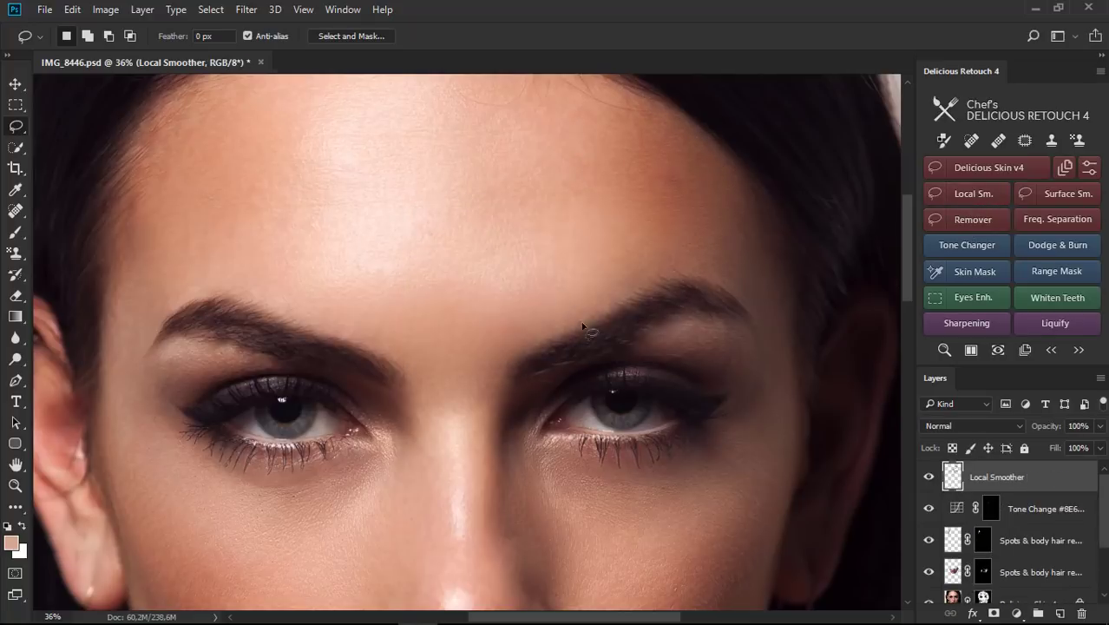
pyautogui.scroll(3, 469, 241)
pyautogui.moveTo(357, 192); pyautogui.dragTo(485, 243)
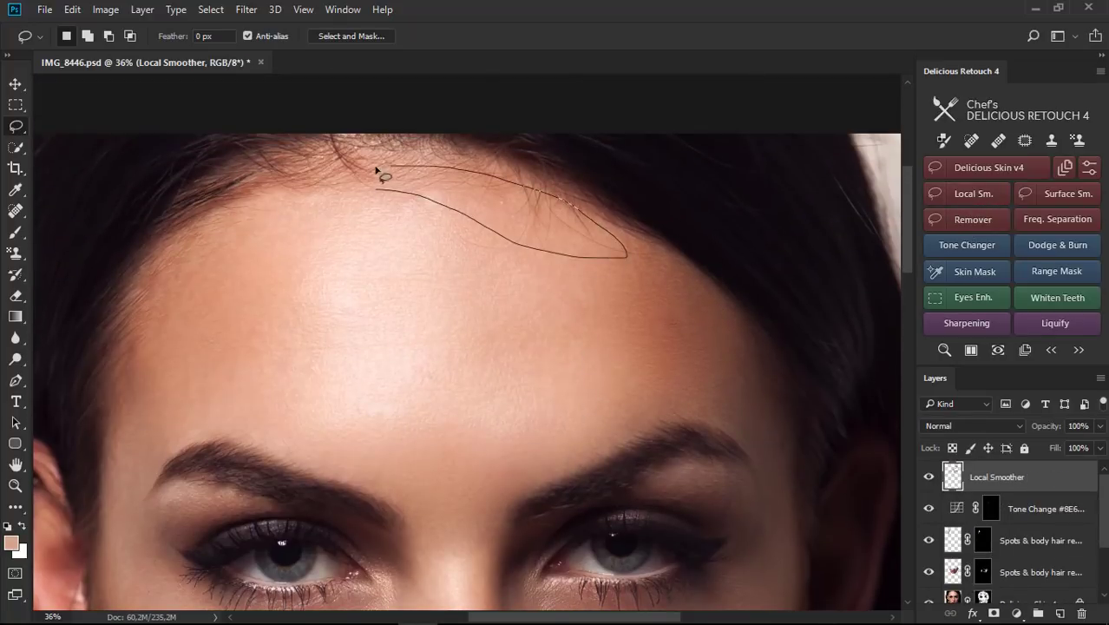
pyautogui.click(967, 221)
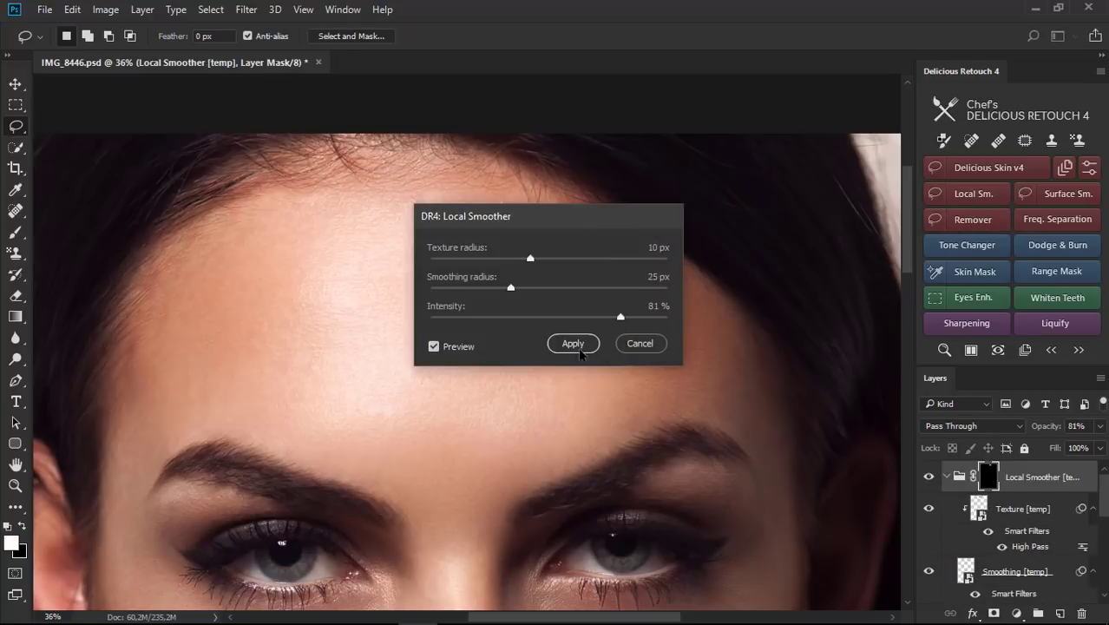
pyautogui.click(580, 351)
# Step: Lasso and locally smooth two more forehead areas
pyautogui.scroll(-2, 675, 317)
pyautogui.scroll(3, 313, 321)
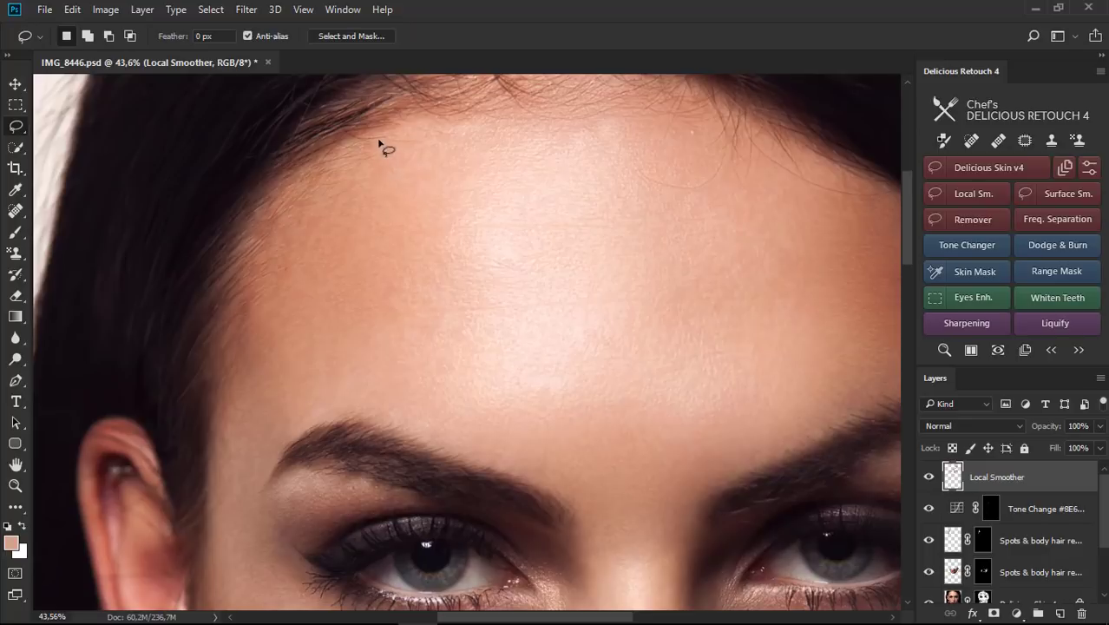
pyautogui.moveTo(283, 374); pyautogui.dragTo(408, 185)
pyautogui.click(975, 194)
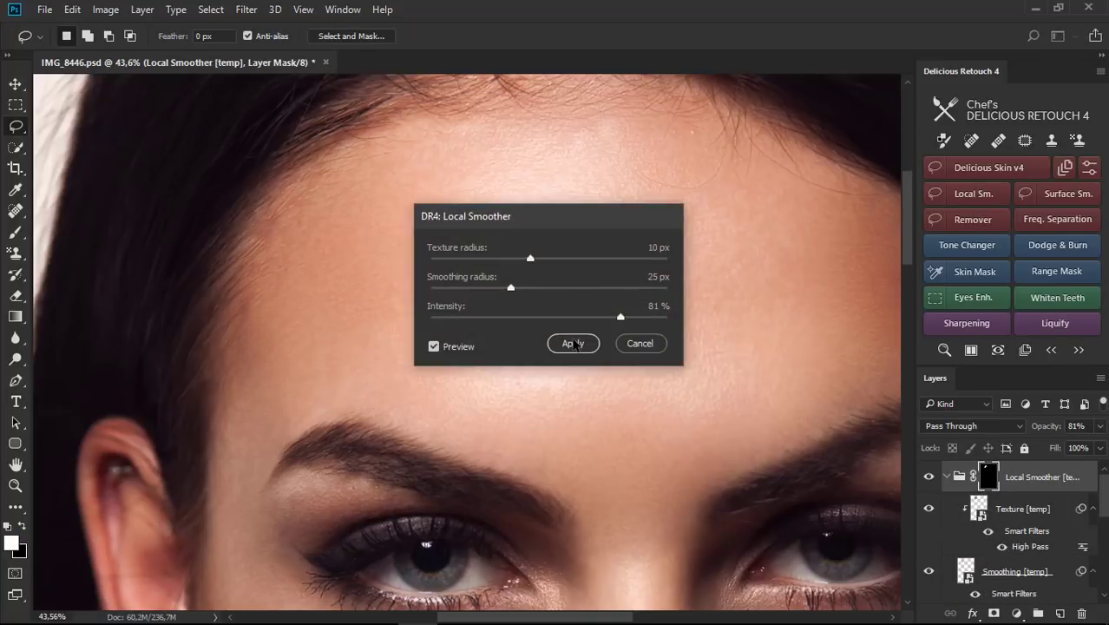
pyautogui.click(574, 343)
pyautogui.scroll(-3, 523, 308)
pyautogui.scroll(-1, 514, 426)
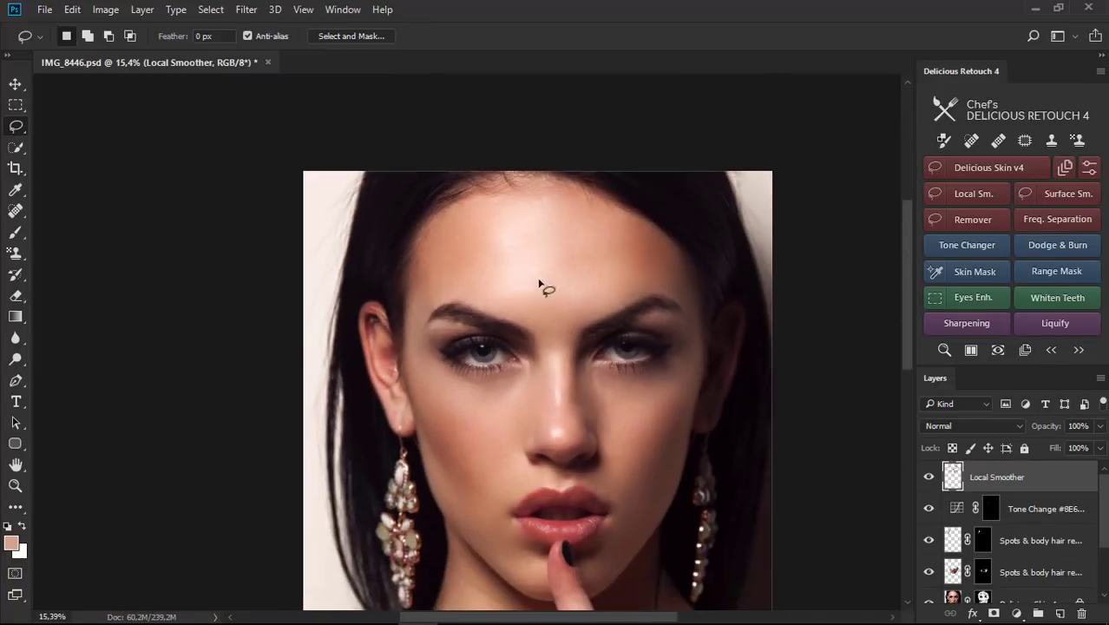
pyautogui.scroll(1, 543, 284)
pyautogui.scroll(2, 486, 269)
pyautogui.moveTo(468, 198); pyautogui.dragTo(440, 211)
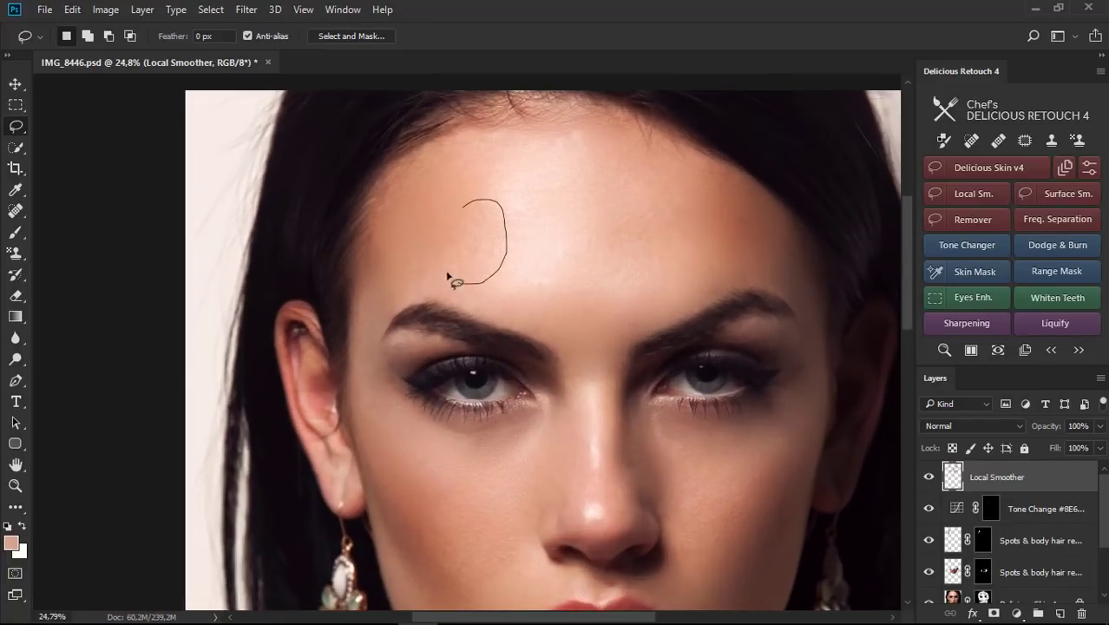
pyautogui.click(971, 193)
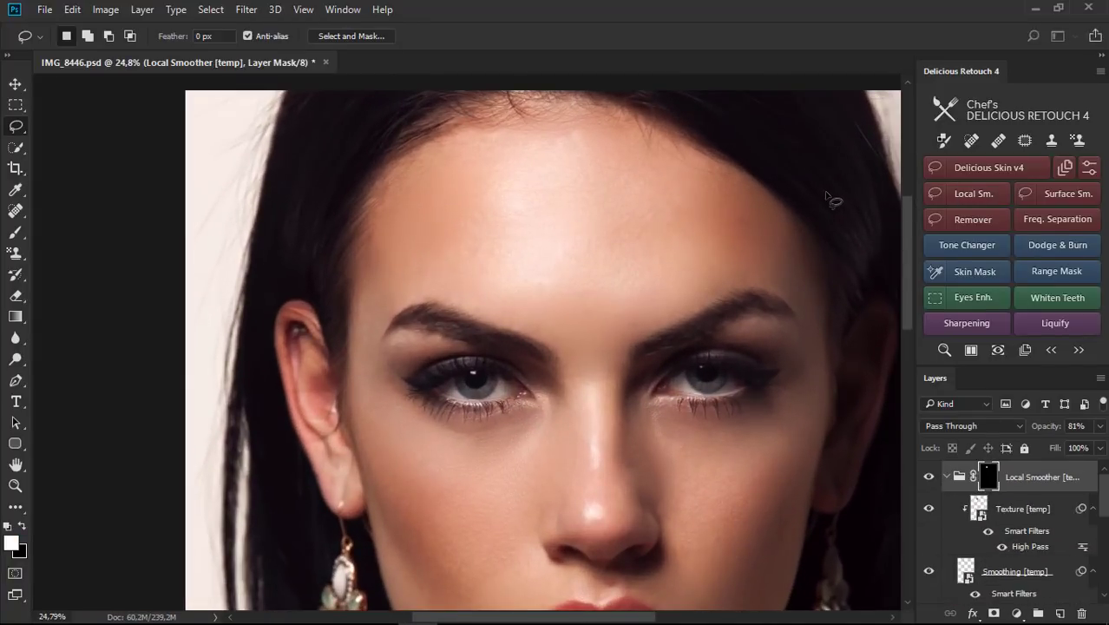
pyautogui.click(579, 343)
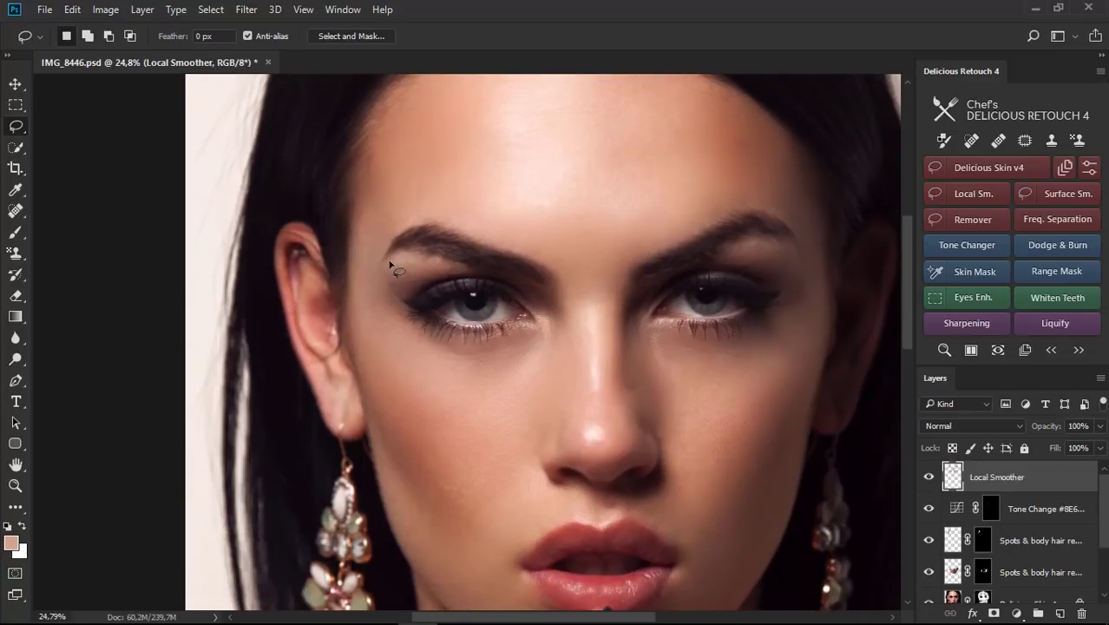
# Step: Locally smooth the skin beside the left-hand and right-hand eyes
pyautogui.scroll(4, 389, 266)
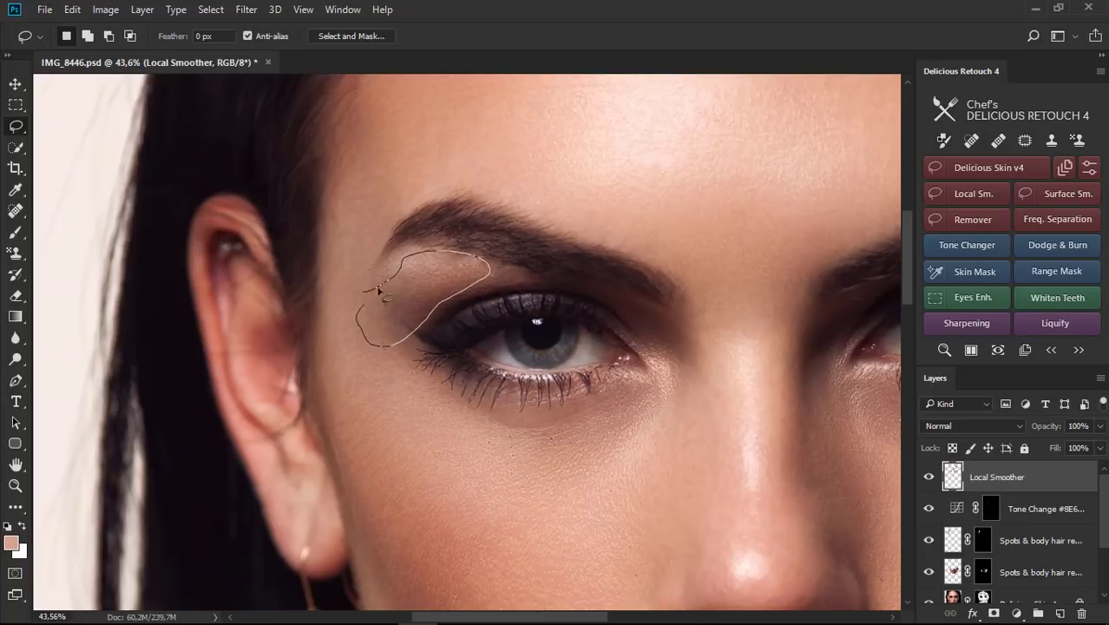
pyautogui.moveTo(378, 290); pyautogui.dragTo(399, 260)
pyautogui.click(963, 193)
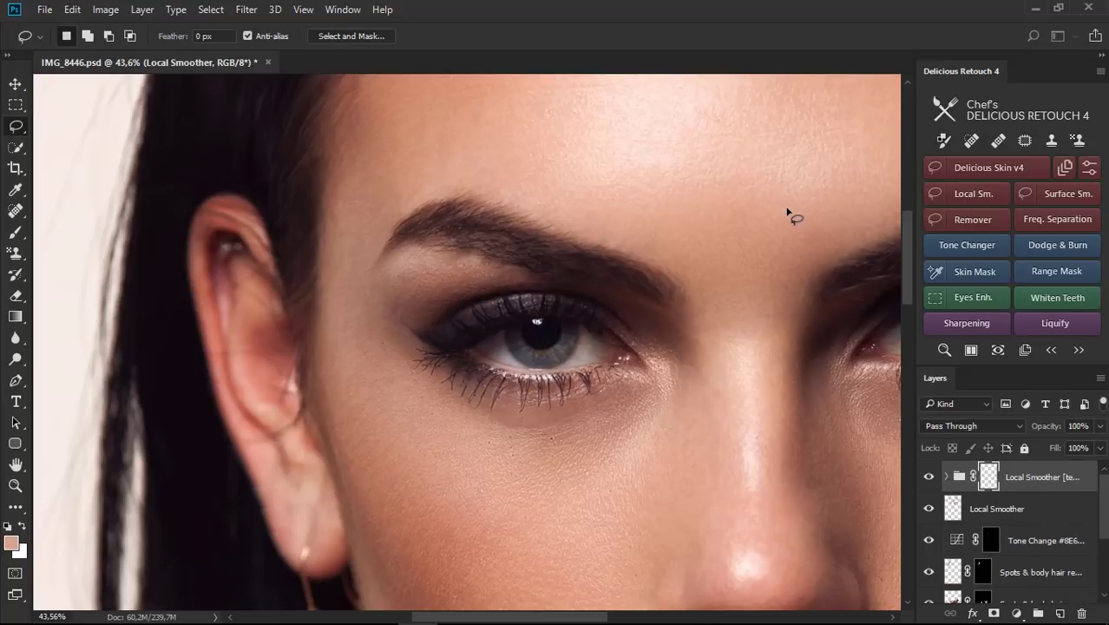
pyautogui.click(571, 342)
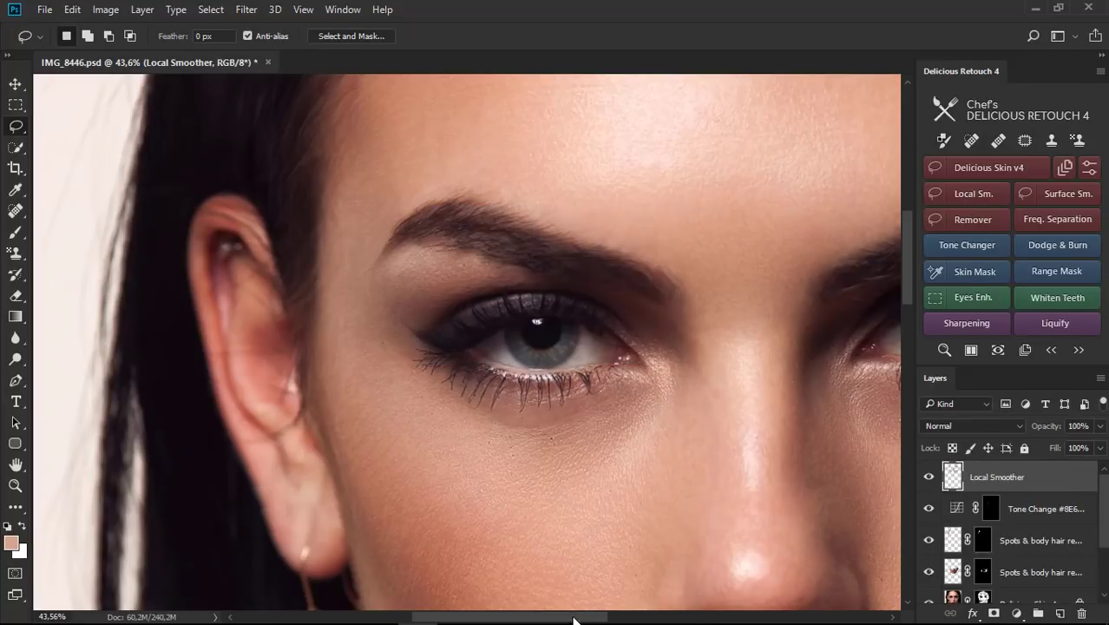
pyautogui.moveTo(572, 620); pyautogui.dragTo(673, 619)
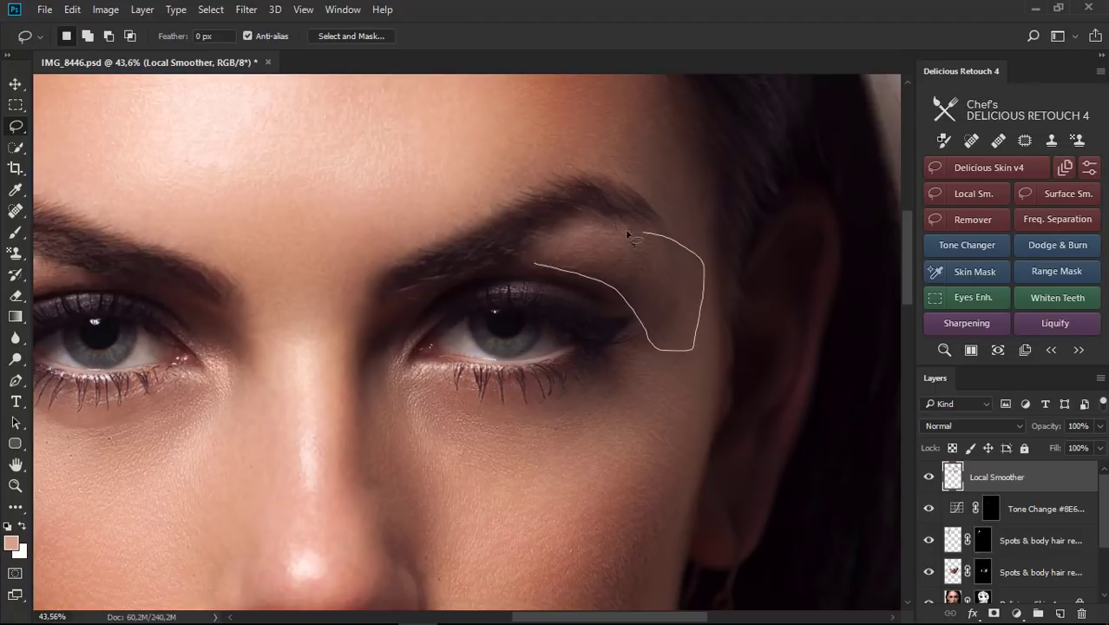
pyautogui.moveTo(628, 236); pyautogui.dragTo(590, 233)
pyautogui.click(972, 193)
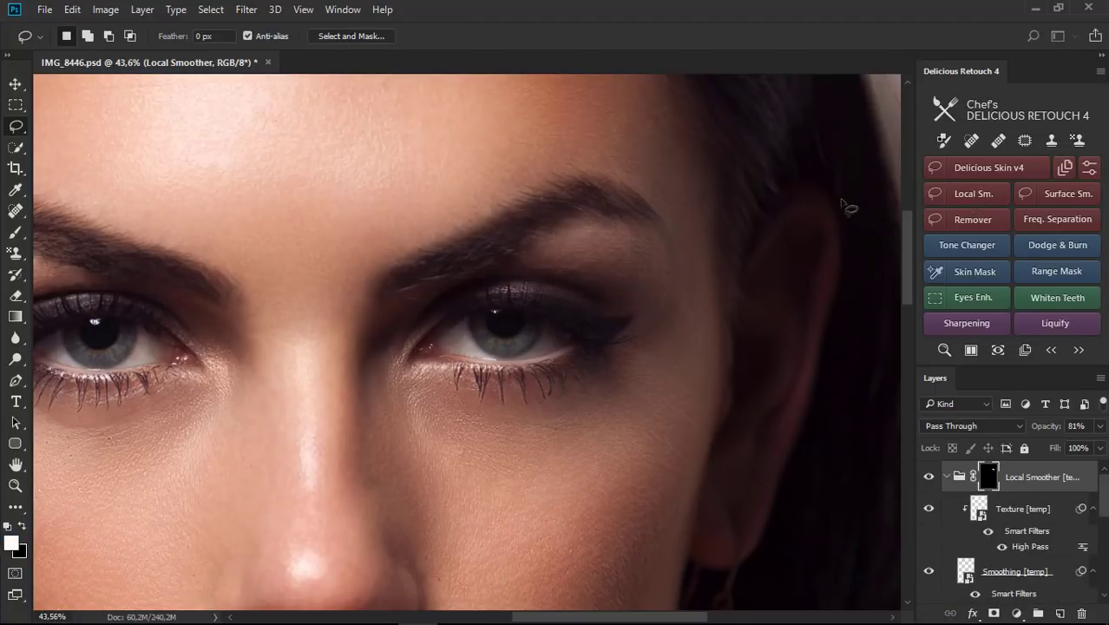
pyautogui.moveTo(421, 228); pyautogui.dragTo(397, 228)
pyautogui.click(384, 344)
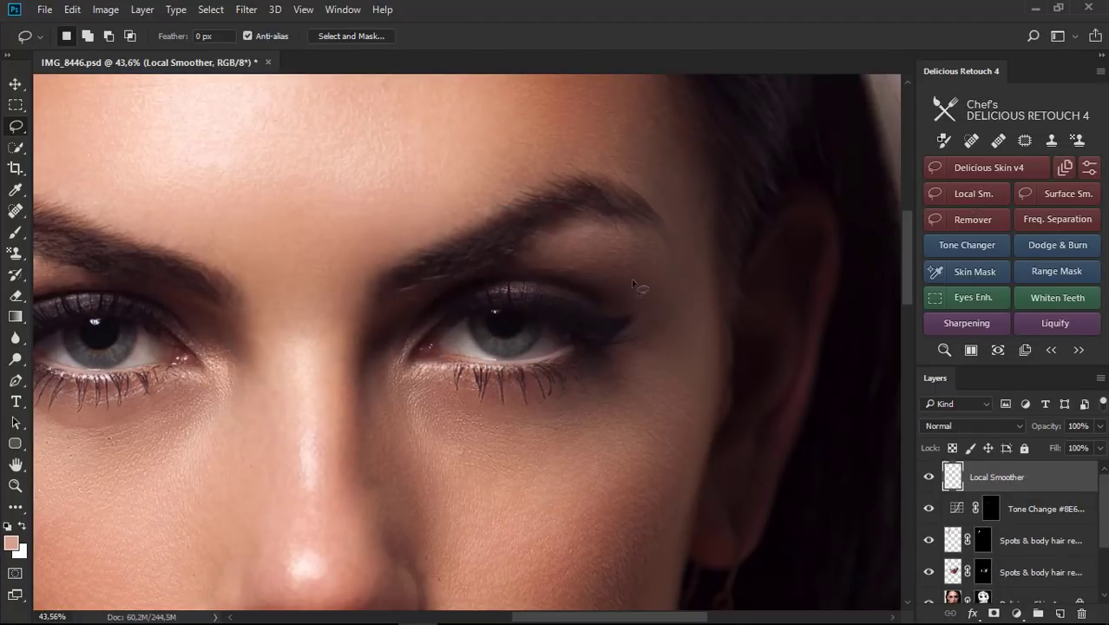
# Step: Smooth the nose skin with the smoothing radius lowered to 19 px
pyautogui.scroll(-3, 657, 261)
pyautogui.scroll(1, 410, 223)
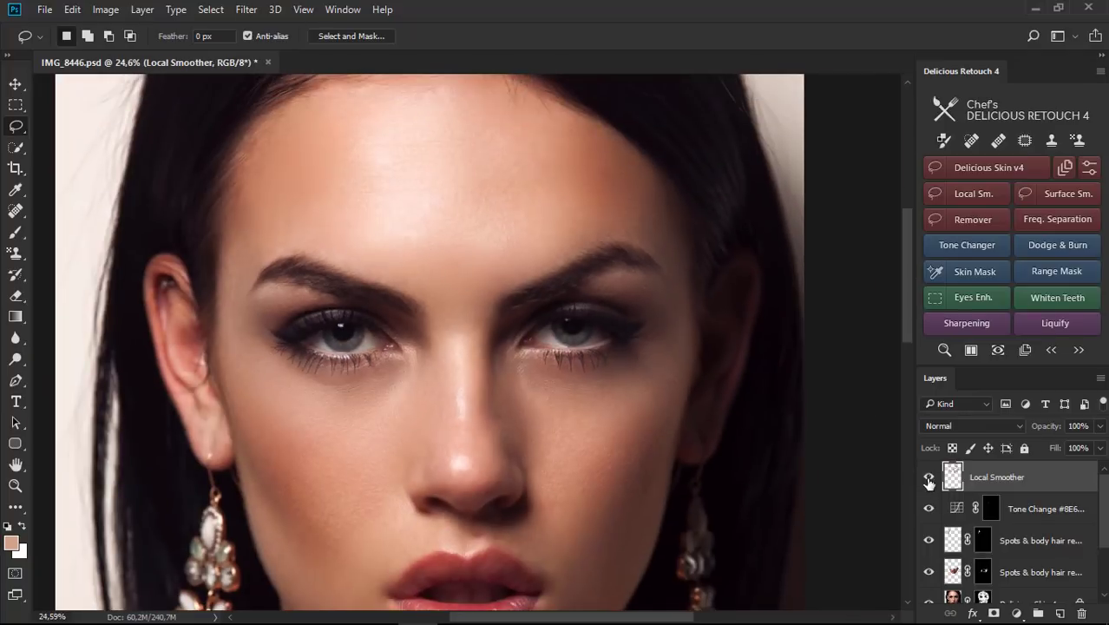
pyautogui.scroll(-2, 625, 364)
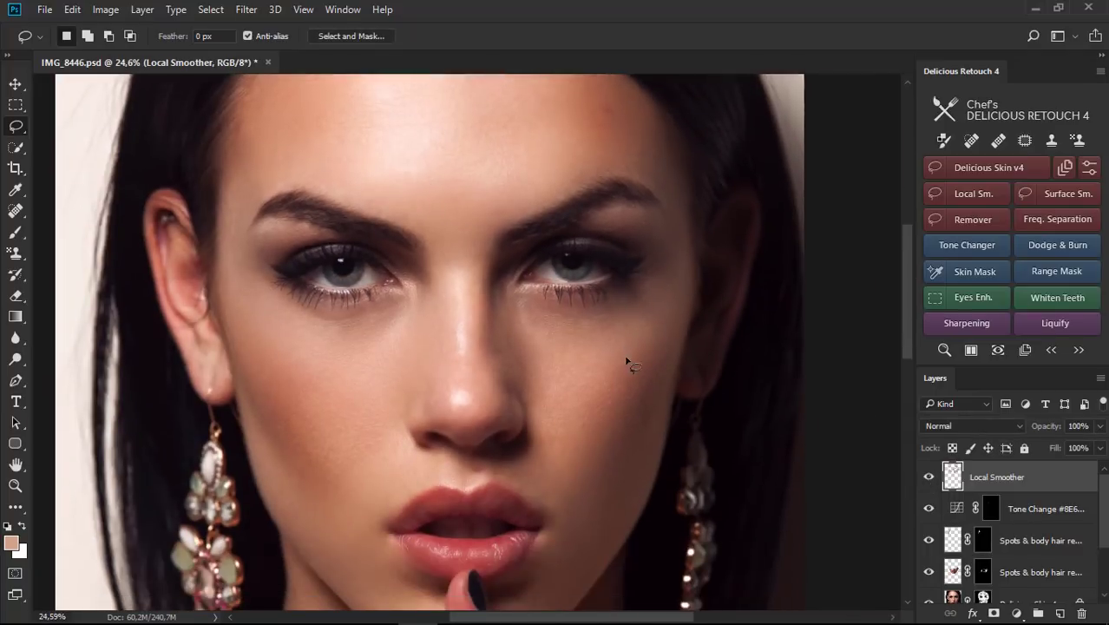
pyautogui.scroll(-1, 626, 364)
pyautogui.scroll(2, 564, 366)
pyautogui.scroll(1, 462, 377)
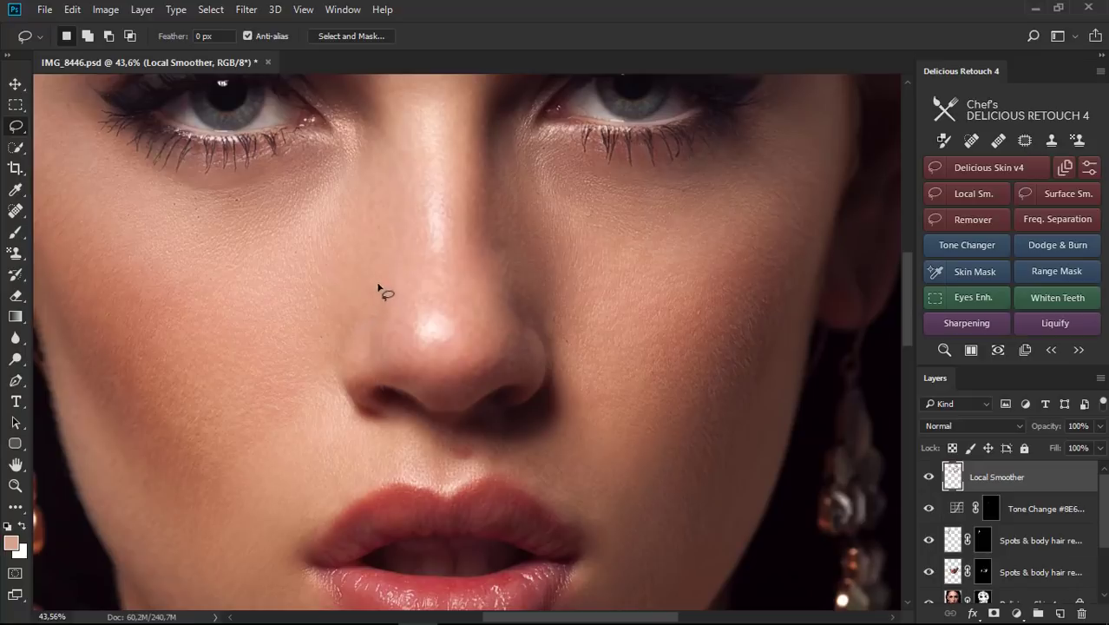
pyautogui.moveTo(524, 332); pyautogui.dragTo(520, 284)
pyautogui.click(972, 193)
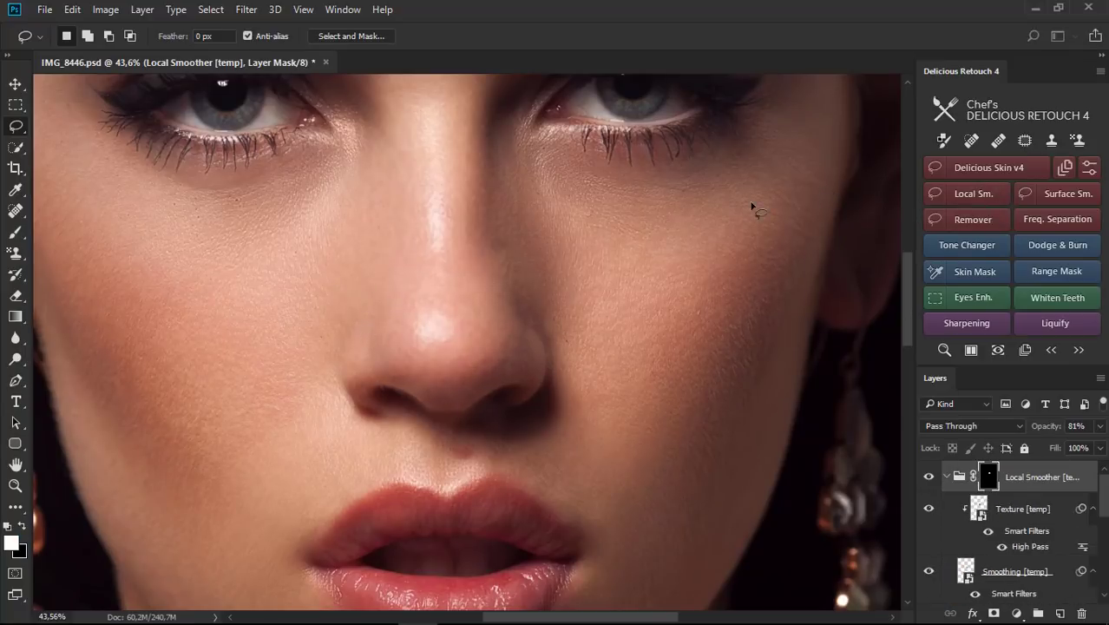
pyautogui.moveTo(549, 216); pyautogui.dragTo(743, 168)
pyautogui.moveTo(713, 238); pyautogui.dragTo(703, 239)
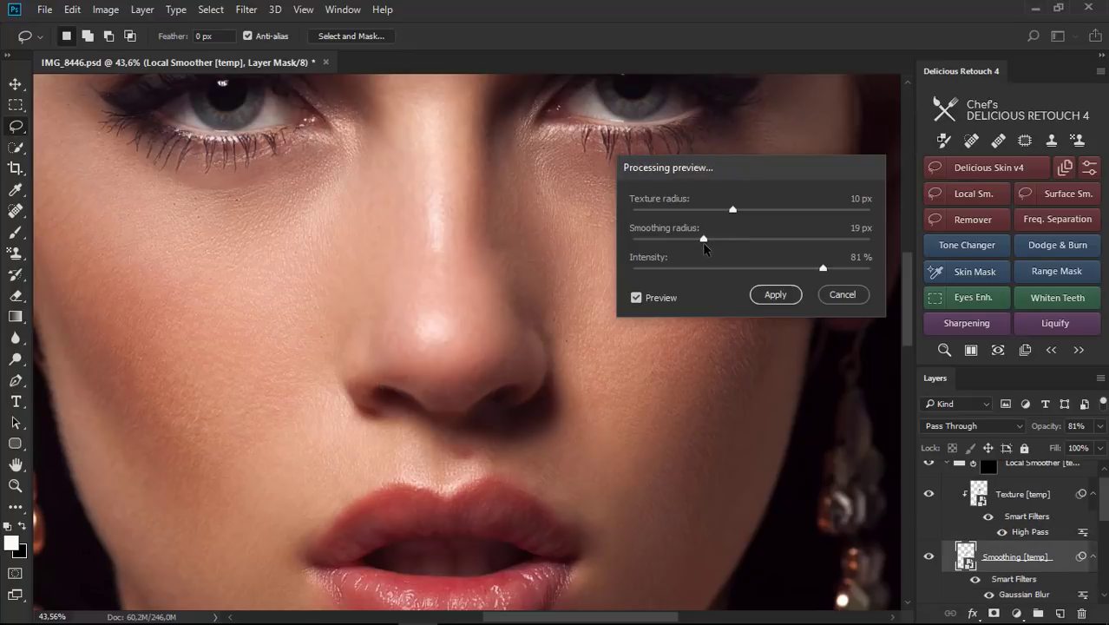
pyautogui.click(636, 297)
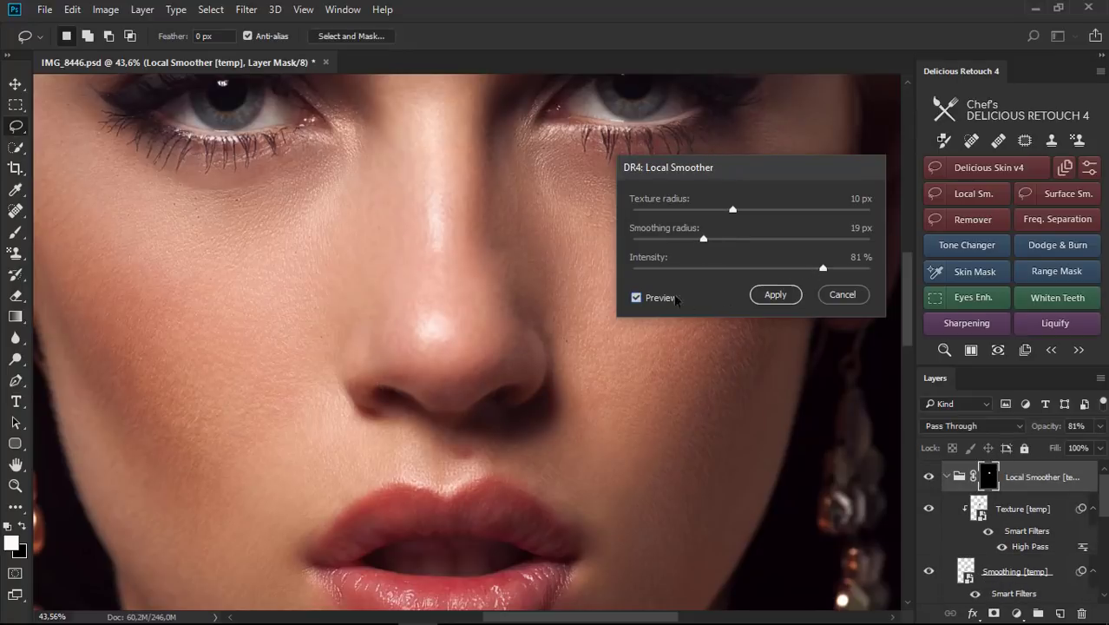
pyautogui.click(775, 294)
pyautogui.scroll(2, 572, 343)
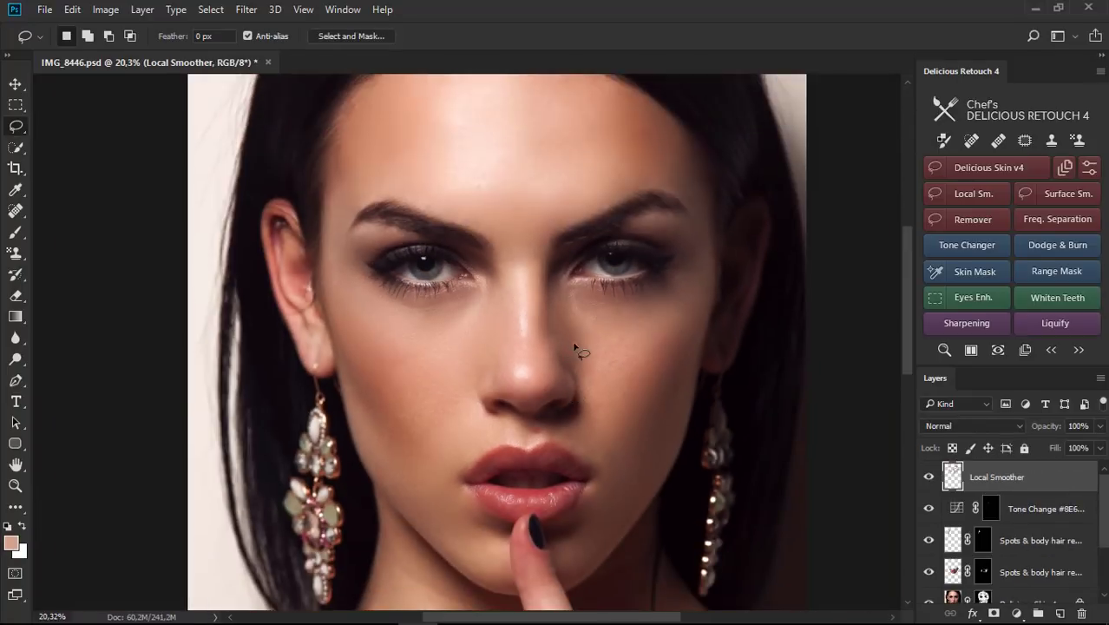
pyautogui.scroll(2, 572, 344)
# Step: Run Eye Enhancement on a rectangular selection spanning both eyes
pyautogui.click(928, 477)
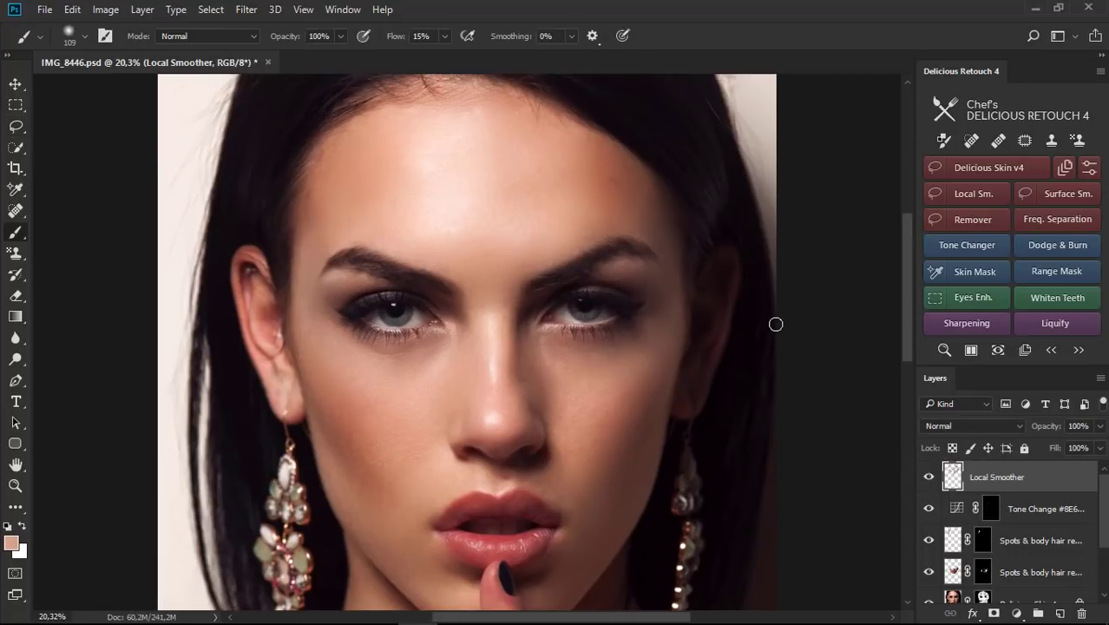
pyautogui.click(934, 298)
pyautogui.moveTo(339, 279); pyautogui.dragTo(637, 338)
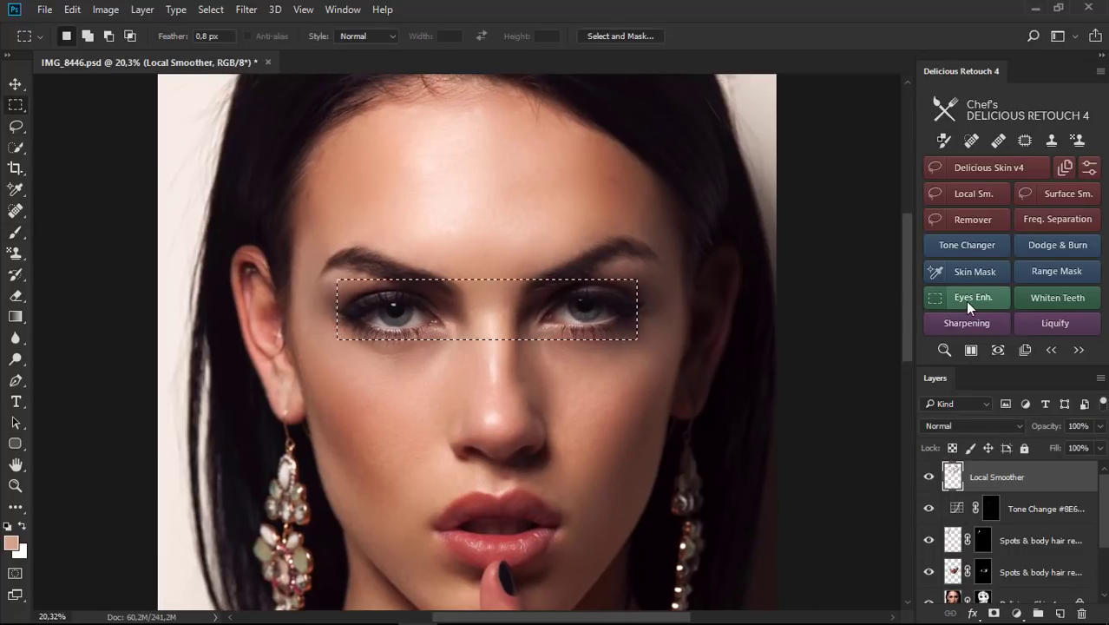
pyautogui.click(964, 300)
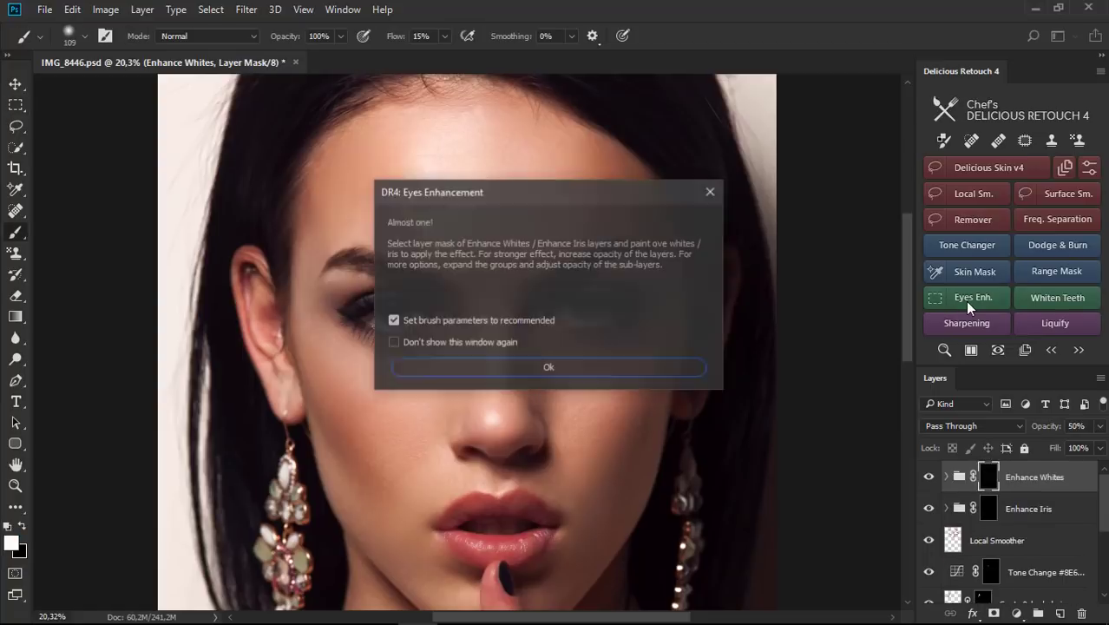
pyautogui.click(542, 366)
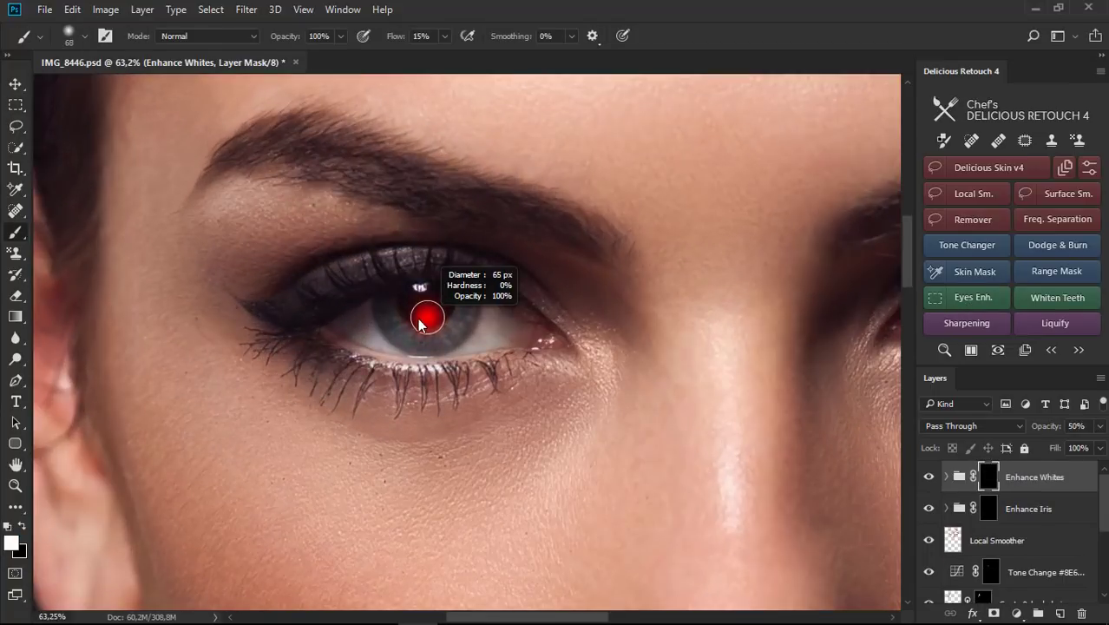
# Step: Toggle the Enhance Whites effect to compare, and select the Enhance Iris mask
pyautogui.scroll(2, 399, 334)
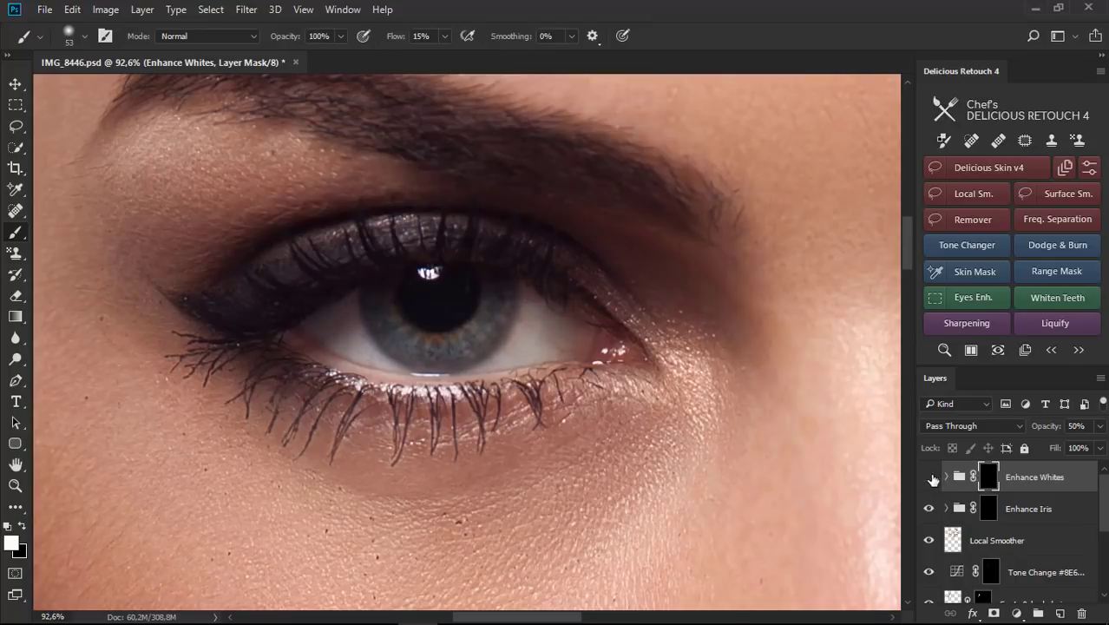
pyautogui.click(929, 477)
pyautogui.click(995, 506)
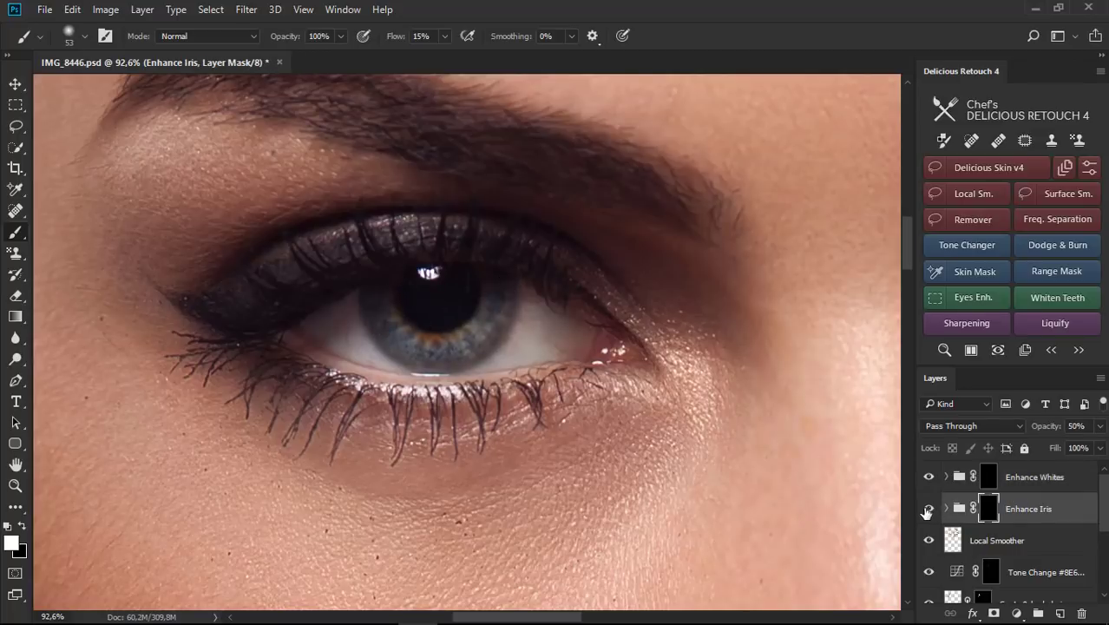
pyautogui.scroll(-2, 681, 425)
pyautogui.scroll(-2, 681, 426)
pyautogui.scroll(3, 873, 351)
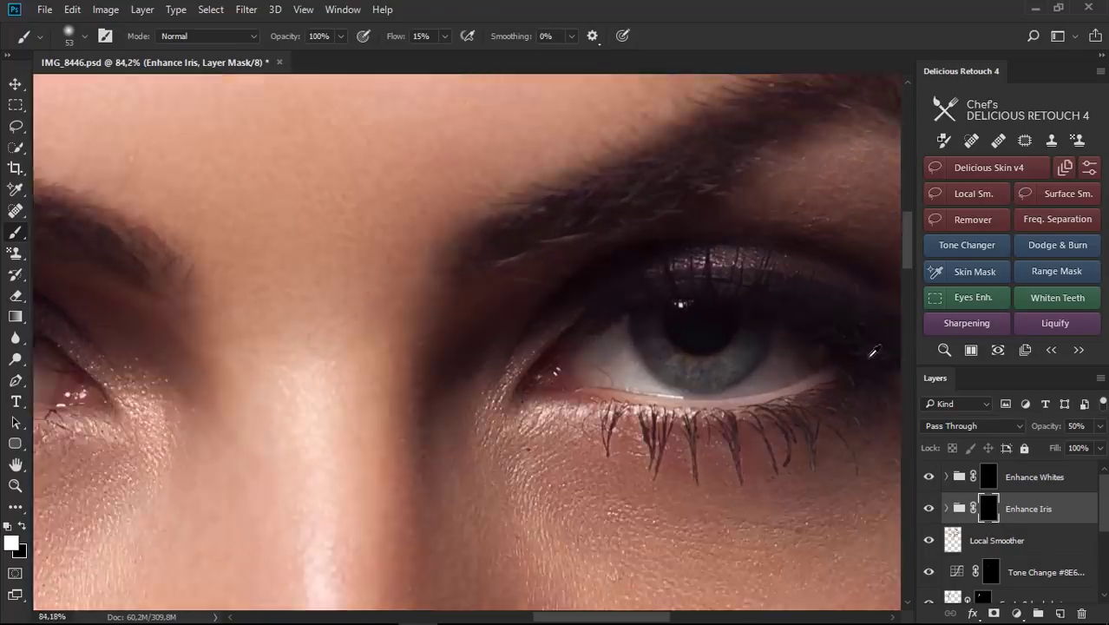
pyautogui.scroll(2, 872, 352)
# Step: Brush the Enhance Whites mask to brighten the eye whites on both sides of the iris
pyautogui.click(988, 476)
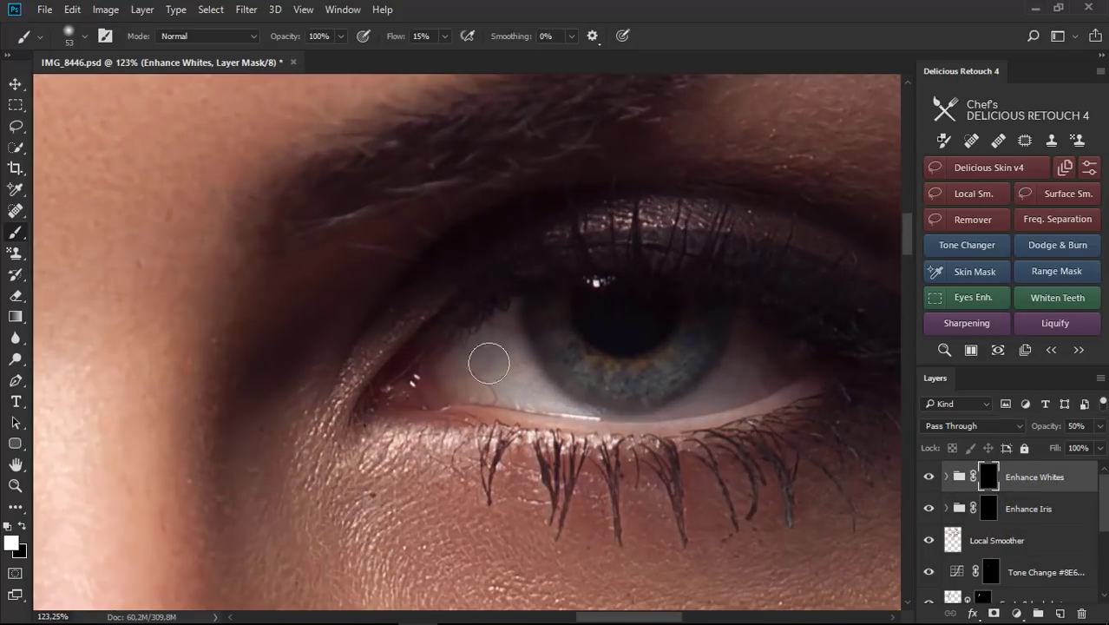
pyautogui.moveTo(488, 363); pyautogui.dragTo(455, 373)
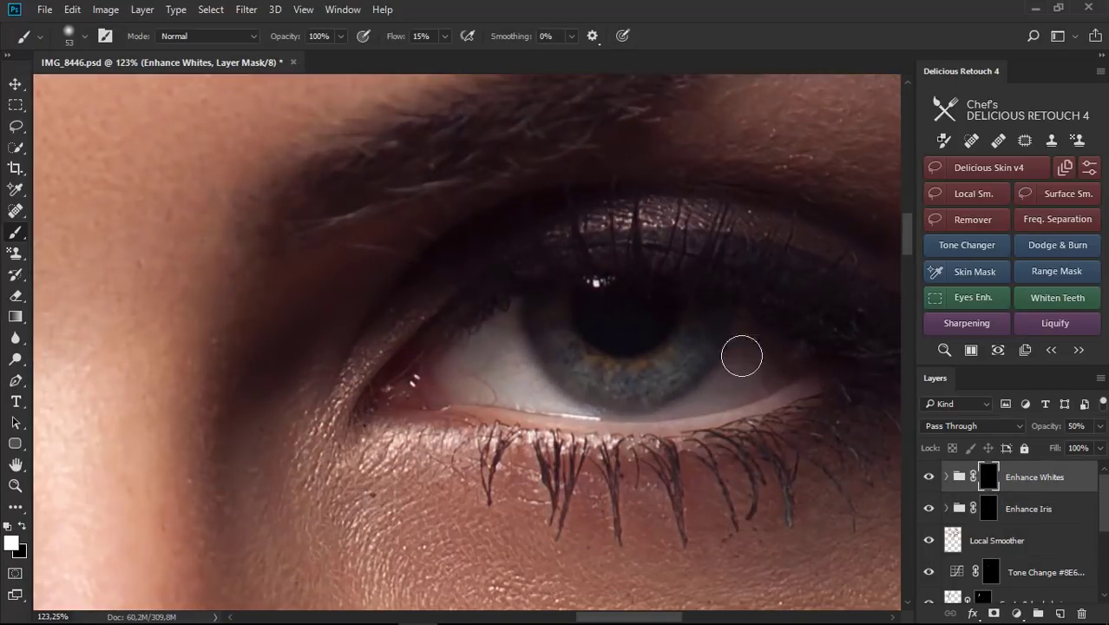
pyautogui.moveTo(742, 356); pyautogui.dragTo(743, 361)
pyautogui.click(987, 508)
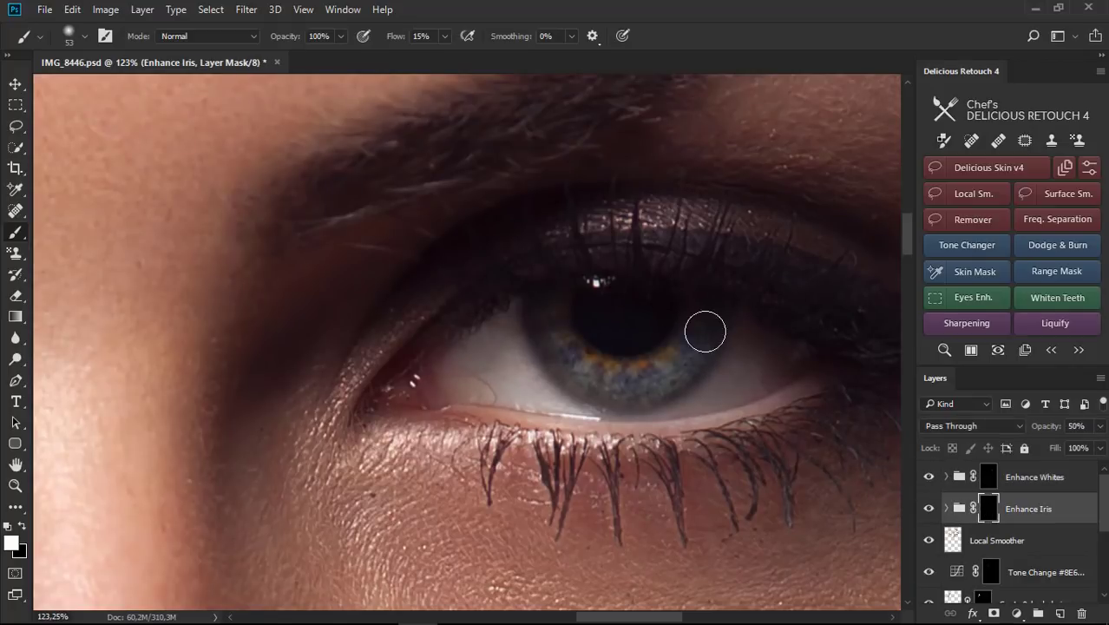
pyautogui.scroll(-3, 521, 347)
pyautogui.scroll(-2, 512, 364)
pyautogui.scroll(-2, 507, 378)
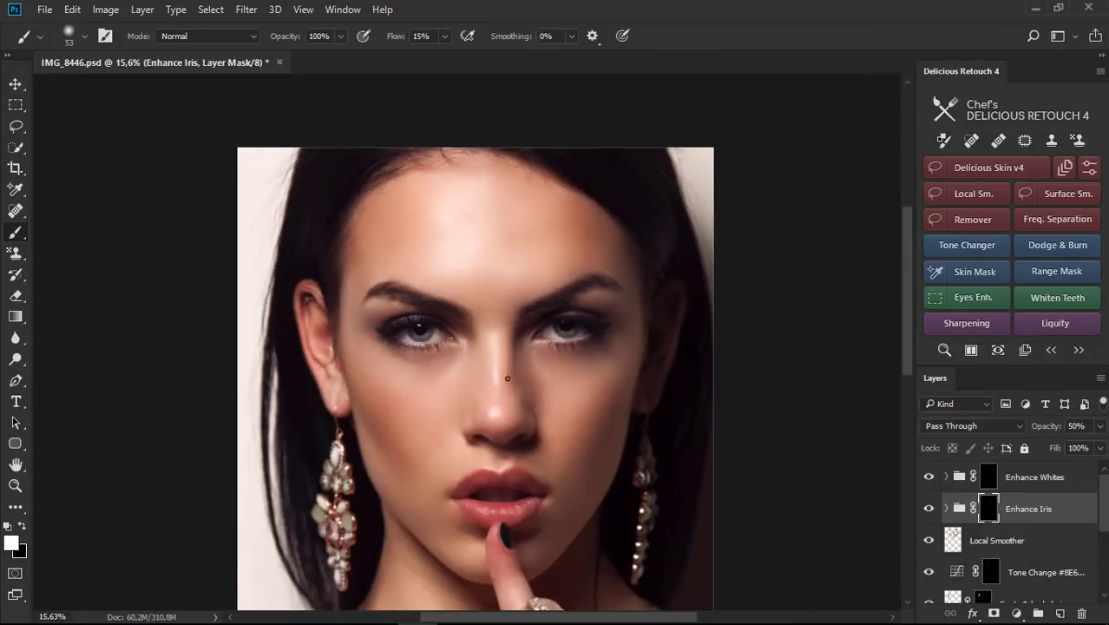
pyautogui.scroll(-2, 508, 378)
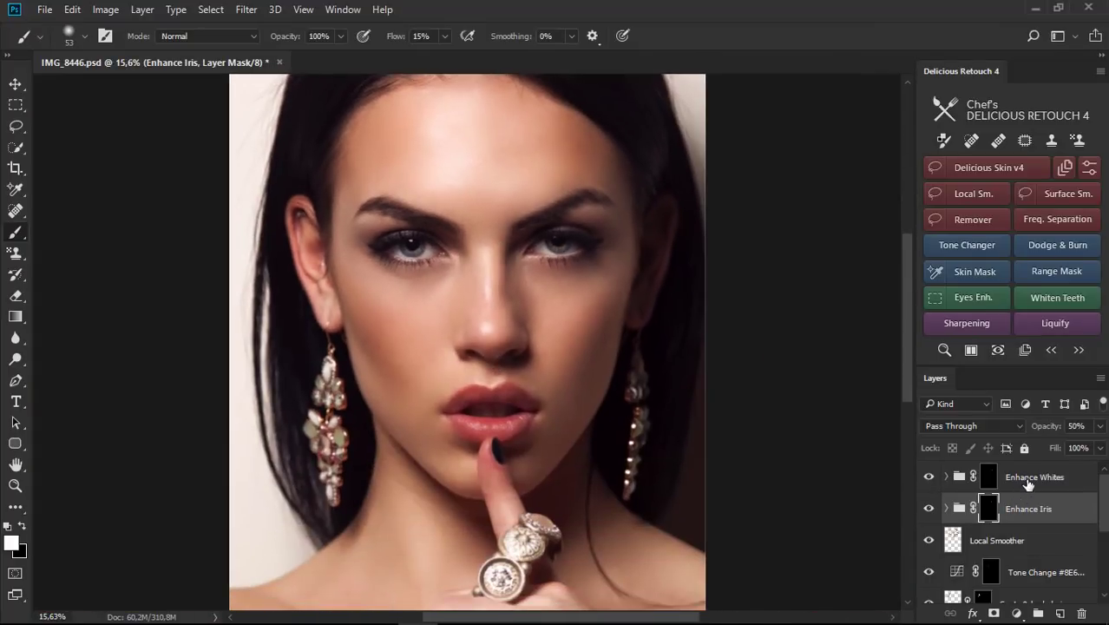
# Step: Add Delicious Retouch sharpening above the Enhance Whites group at 47% intensity
pyautogui.click(1027, 482)
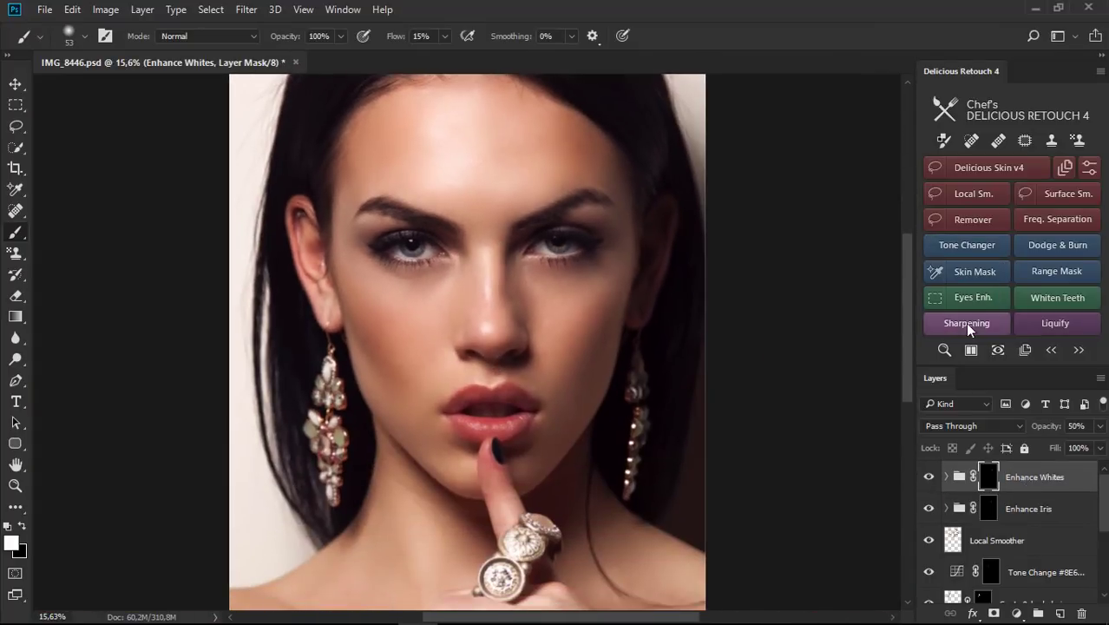
pyautogui.click(965, 322)
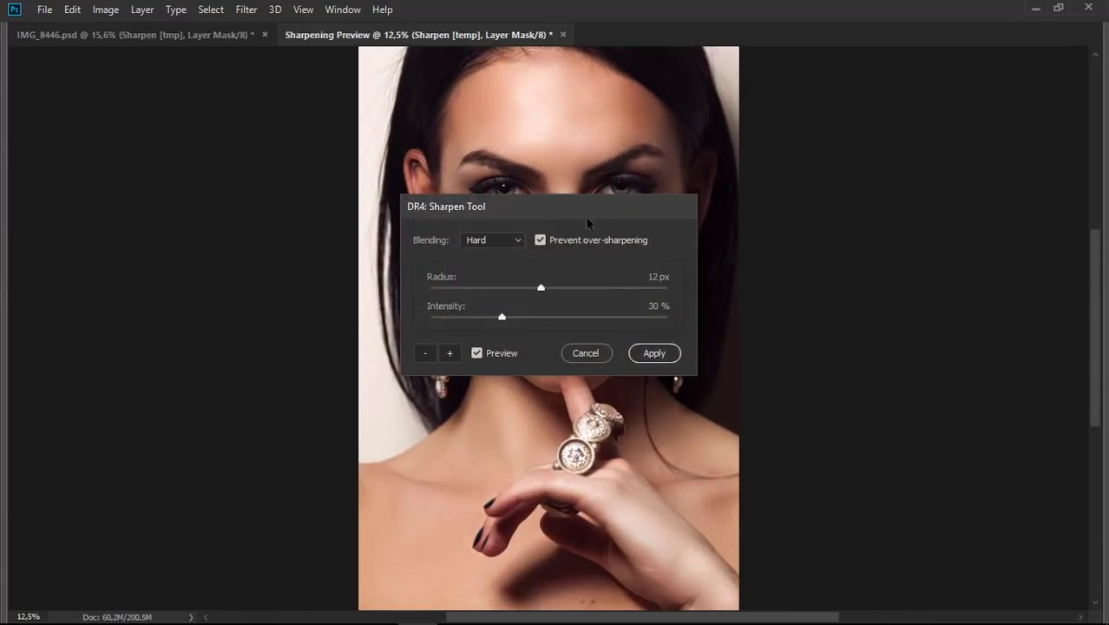
pyautogui.moveTo(546, 208); pyautogui.dragTo(818, 142)
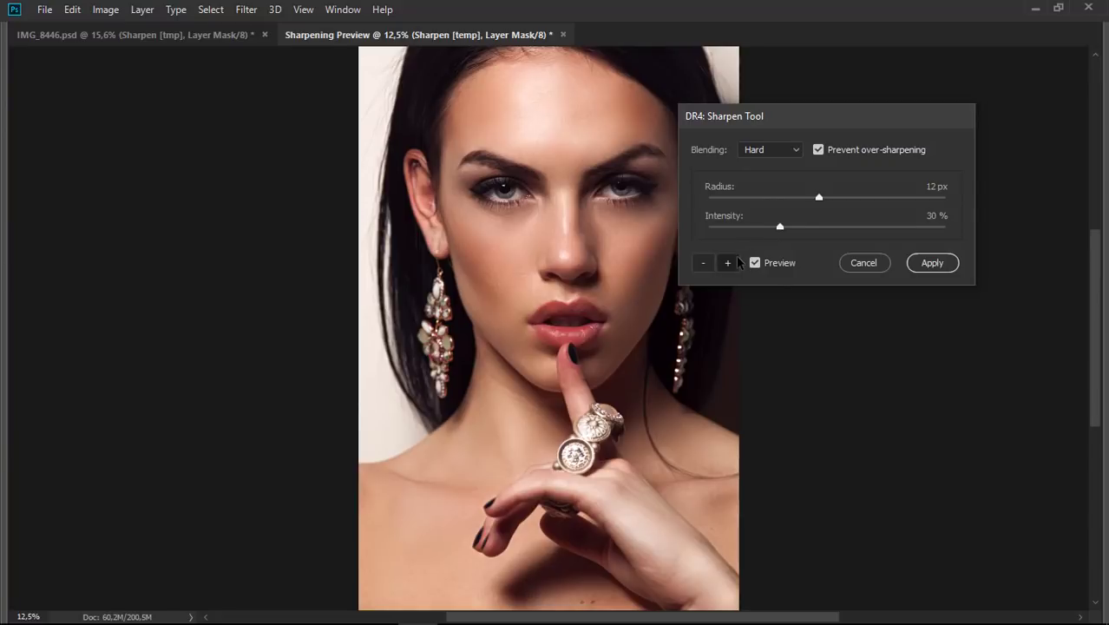
pyautogui.click(727, 262)
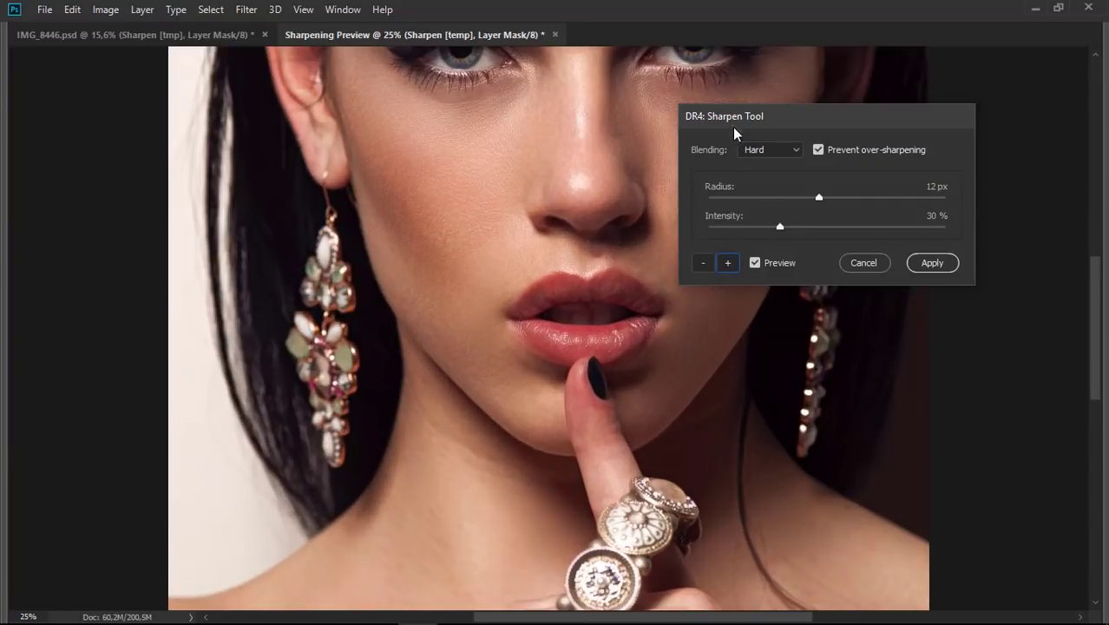
pyautogui.moveTo(734, 130); pyautogui.dragTo(844, 134)
pyautogui.click(838, 266)
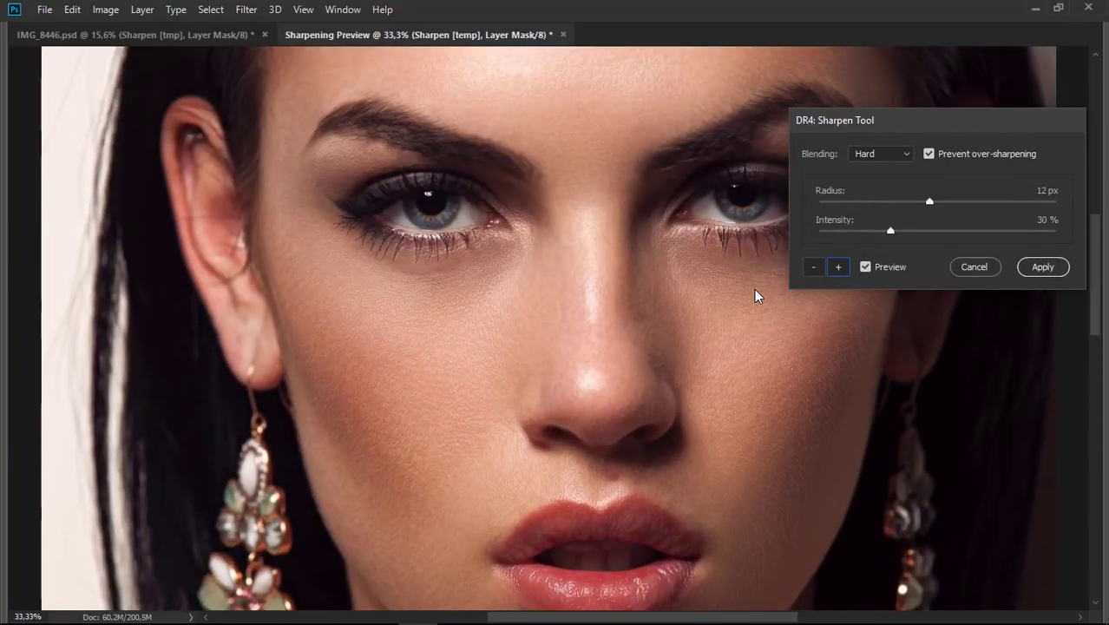
pyautogui.moveTo(890, 231)
pyautogui.mouseDown()
pyautogui.moveTo(929, 230)
pyautogui.moveTo(897, 242)
pyautogui.mouseUp()
pyautogui.click(1038, 270)
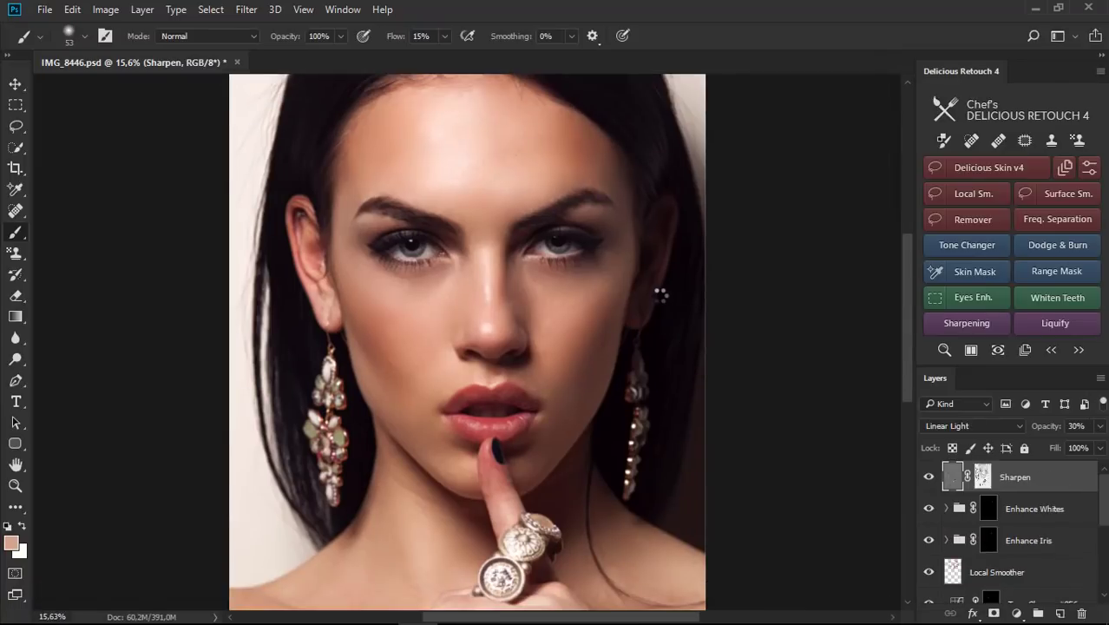
# Step: Place skin colour samplers on the forehead, under the eye, cheeks, chin and hand
pyautogui.click(936, 271)
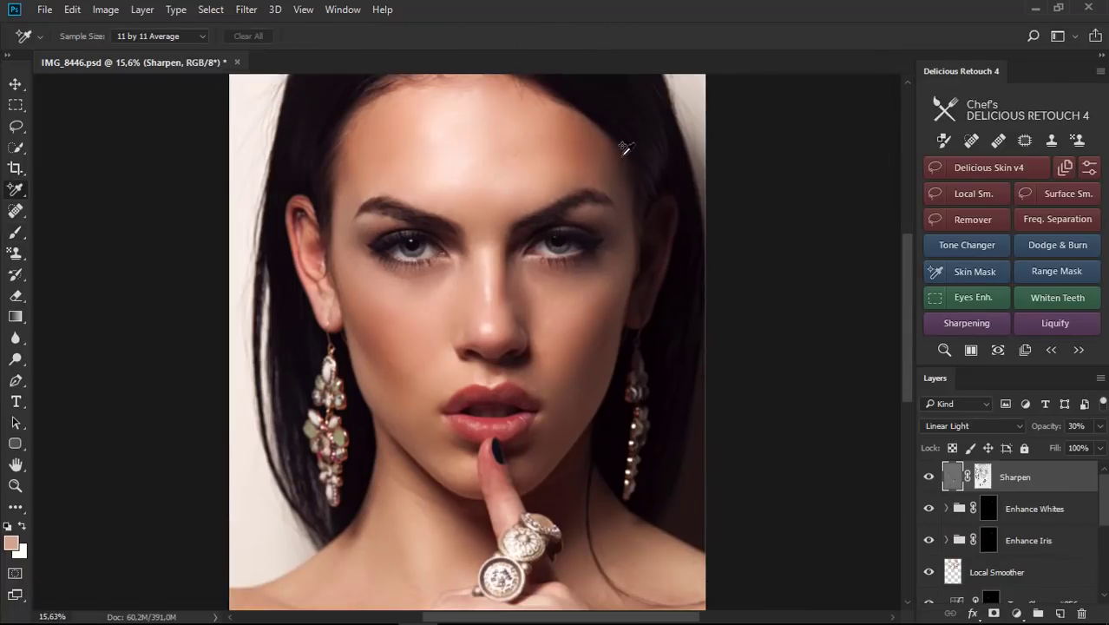
pyautogui.click(579, 142)
pyautogui.click(514, 136)
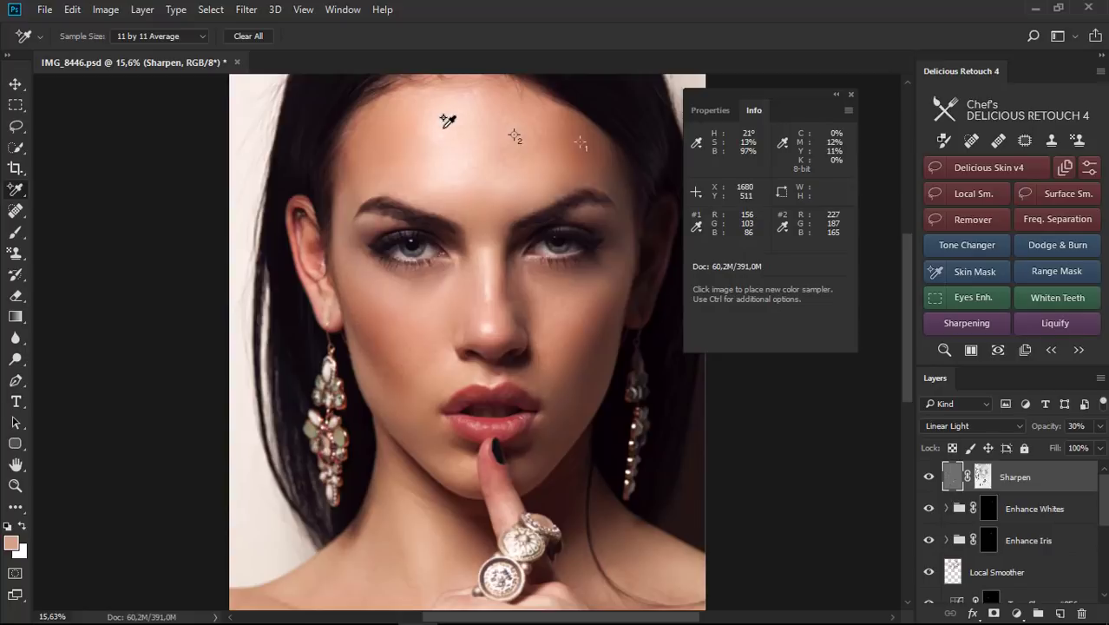
pyautogui.click(444, 131)
pyautogui.click(416, 274)
pyautogui.click(370, 349)
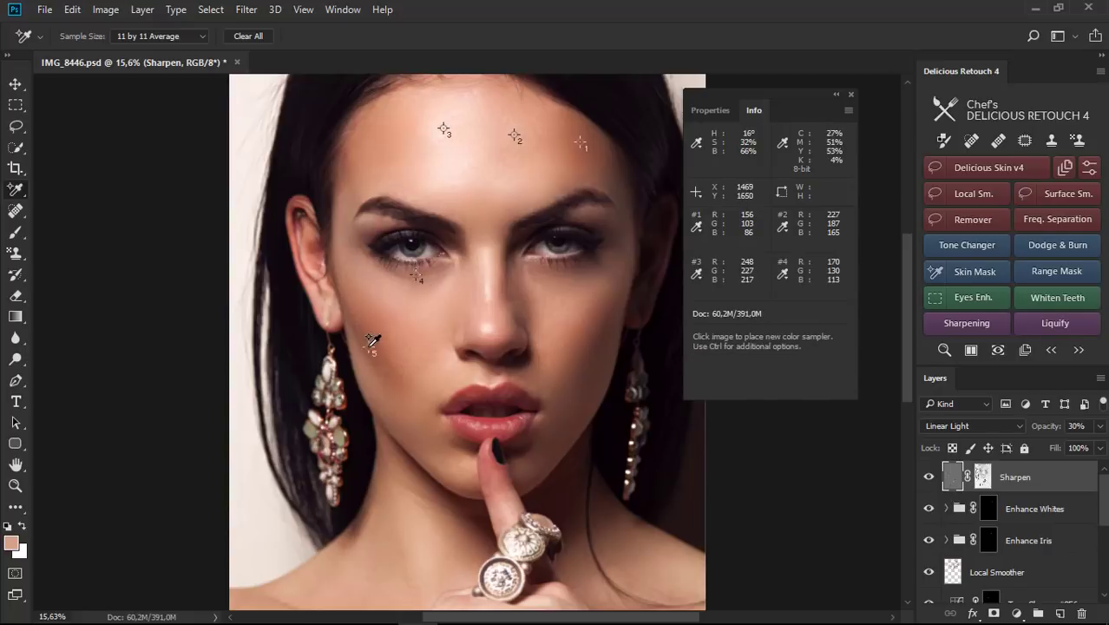
pyautogui.click(429, 379)
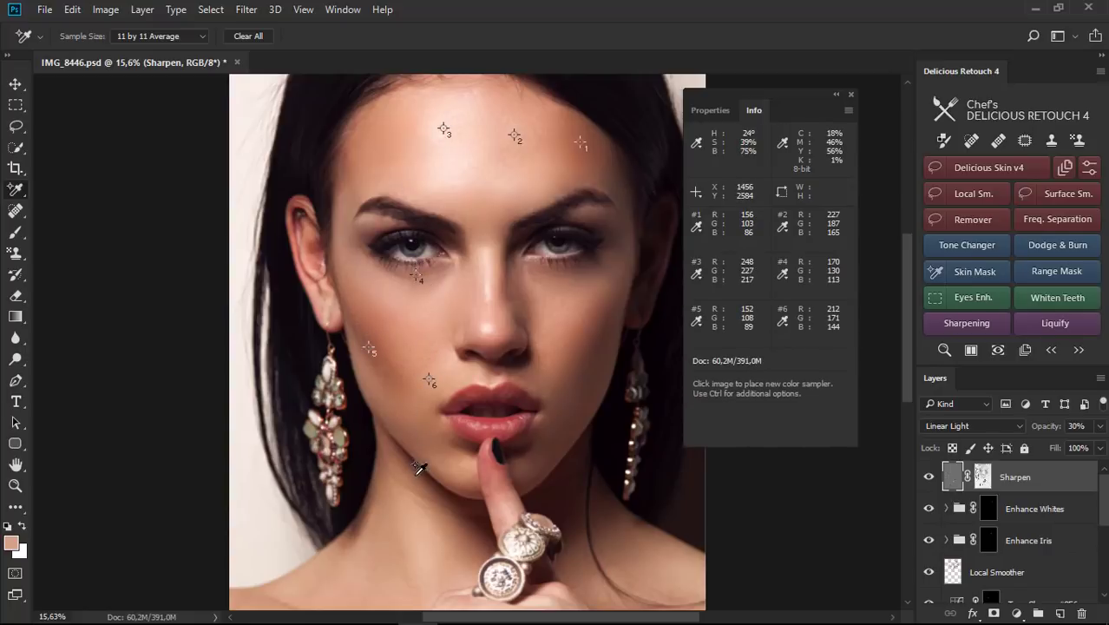
pyautogui.click(557, 500)
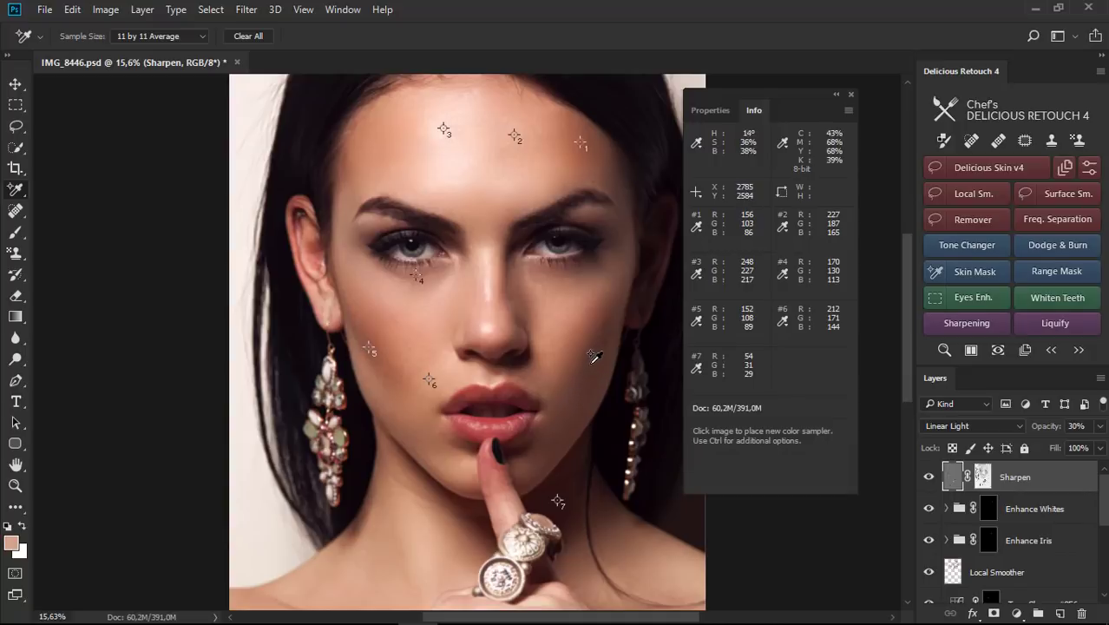
pyautogui.click(588, 370)
pyautogui.scroll(-3, 589, 370)
pyautogui.click(580, 559)
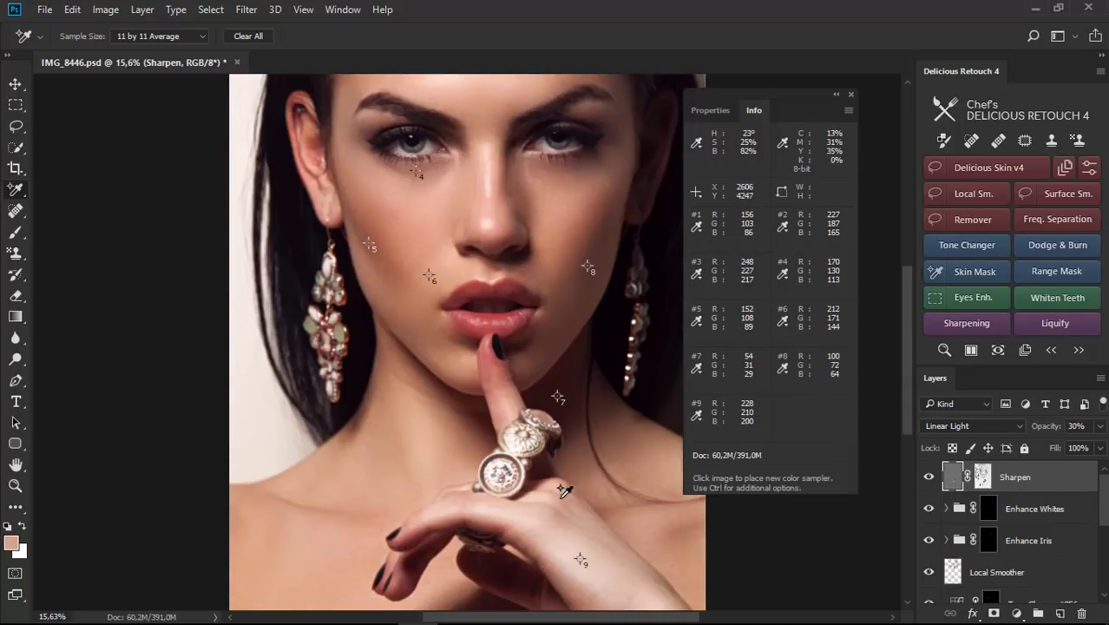
pyautogui.scroll(4, 564, 491)
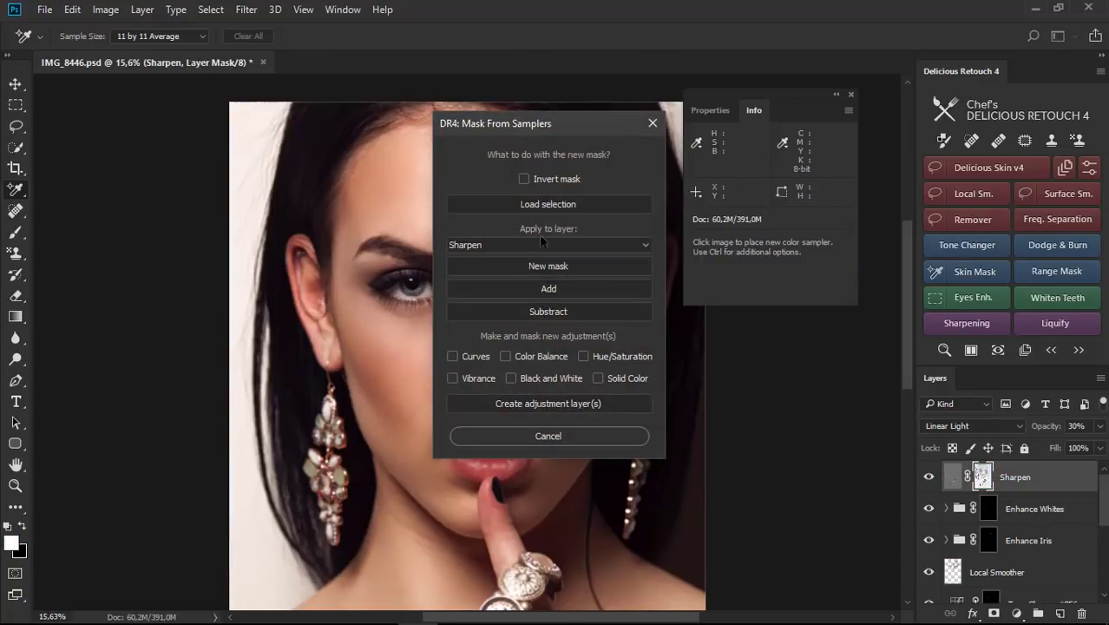
# Step: Invert the skin mask and subtract it from the Sharpen layer
pyautogui.click(524, 178)
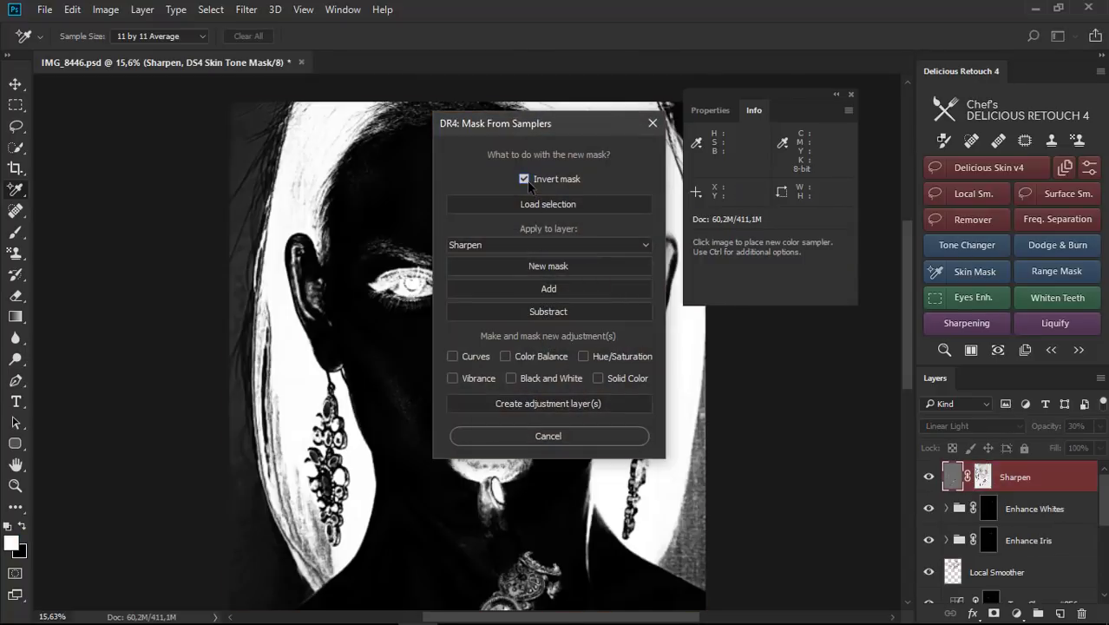
pyautogui.click(544, 310)
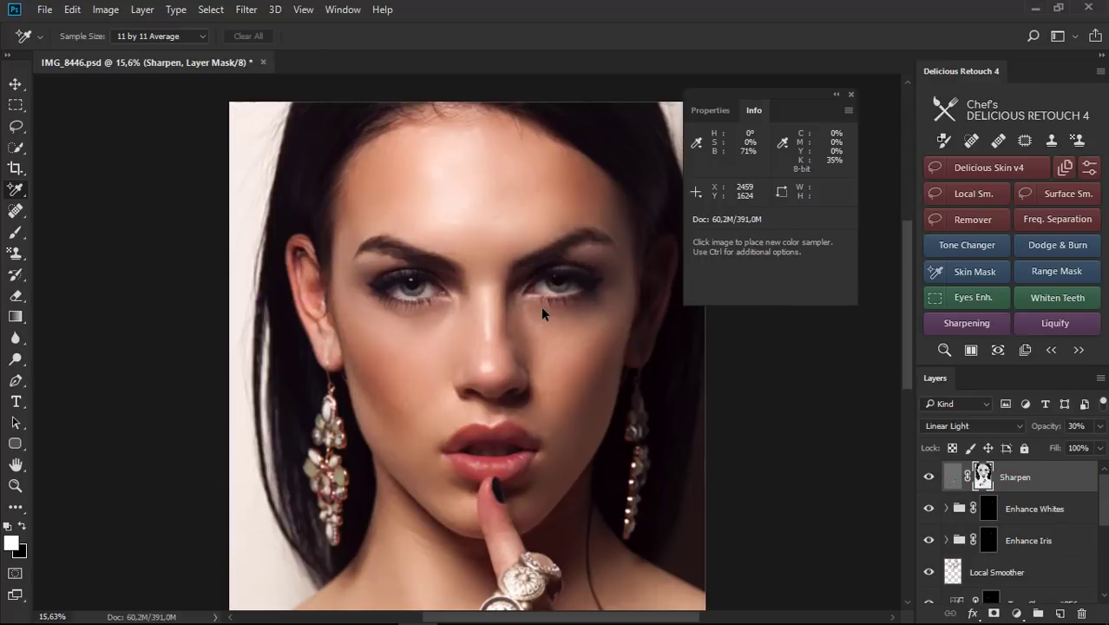
pyautogui.click(850, 93)
# Step: Zoom in on the eyes and group all retouching layers into Group 1
pyautogui.press('z')
pyautogui.moveTo(512, 317)
pyautogui.mouseDown()
pyautogui.moveTo(539, 350)
pyautogui.moveTo(500, 258)
pyautogui.moveTo(482, 325)
pyautogui.mouseUp()
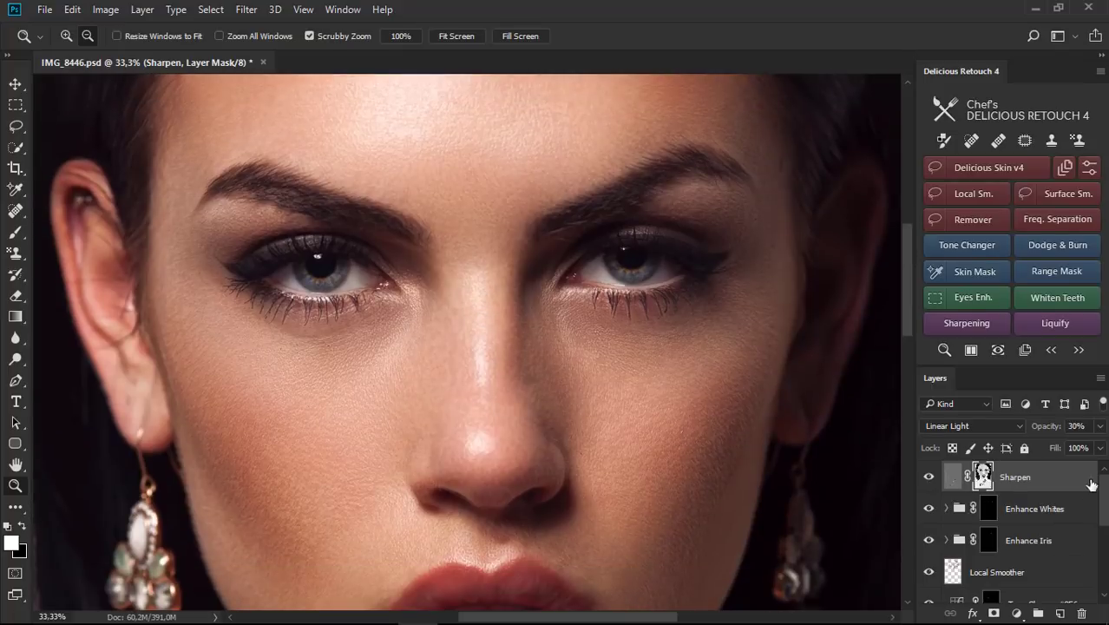
pyautogui.scroll(-2, 1105, 493)
pyautogui.scroll(-1, 1106, 520)
pyautogui.keyDown('shift'); pyautogui.click(1052, 560); pyautogui.keyUp('shift')
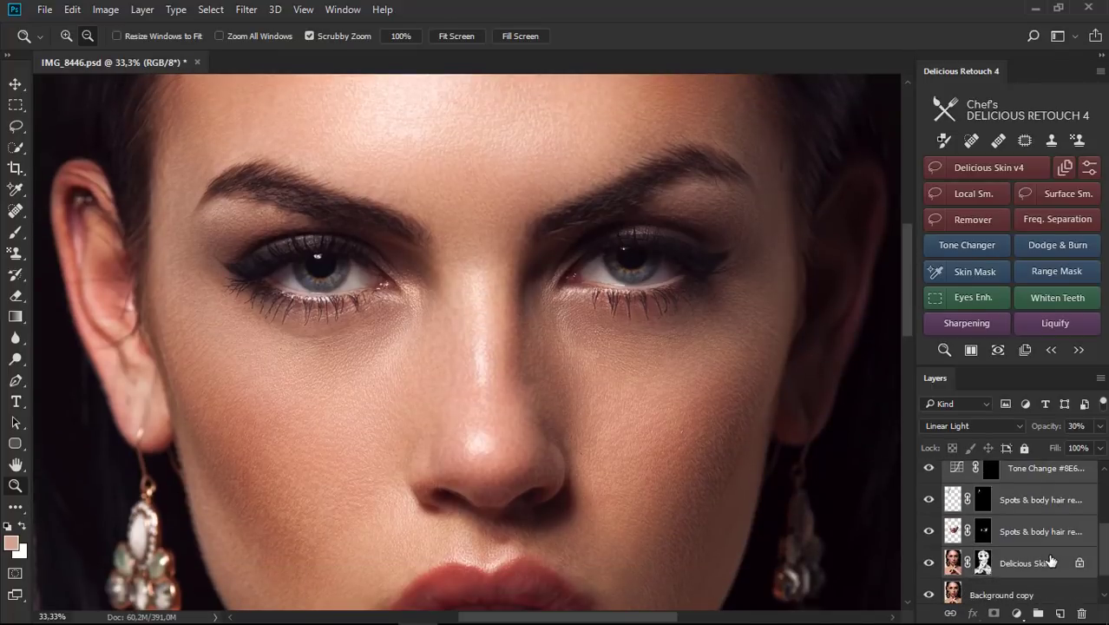
pyautogui.hotkey('ctrl', 'g')
# Step: Toggle Group 1 to compare the under-eyes and forehead before and after
pyautogui.click(928, 471)
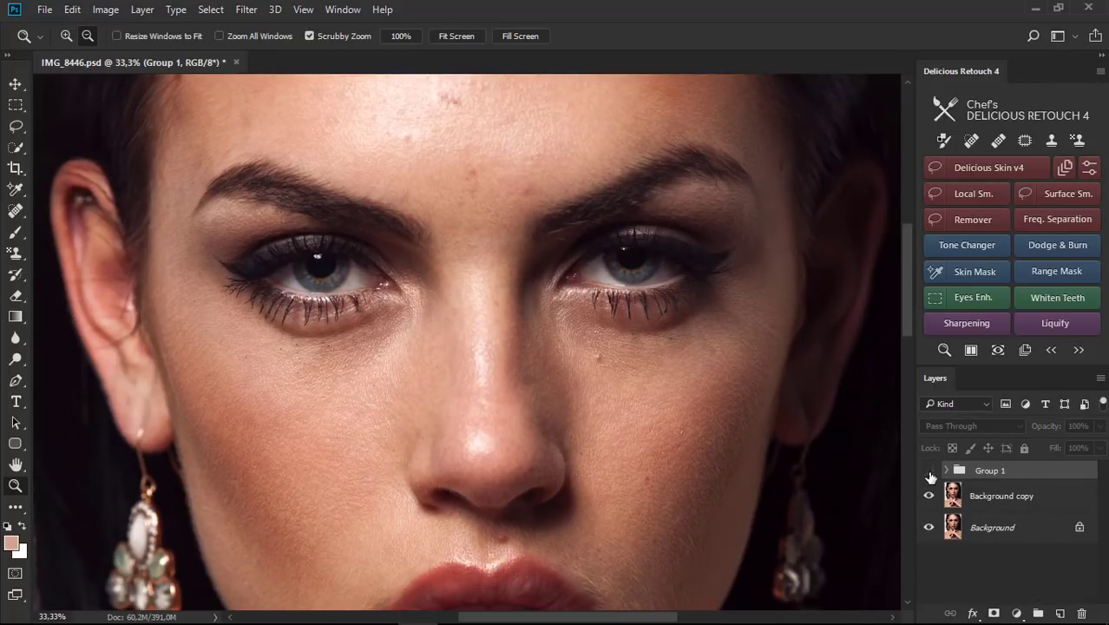
pyautogui.click(928, 471)
pyautogui.click(928, 471)
pyautogui.click(929, 471)
pyautogui.scroll(3, 659, 410)
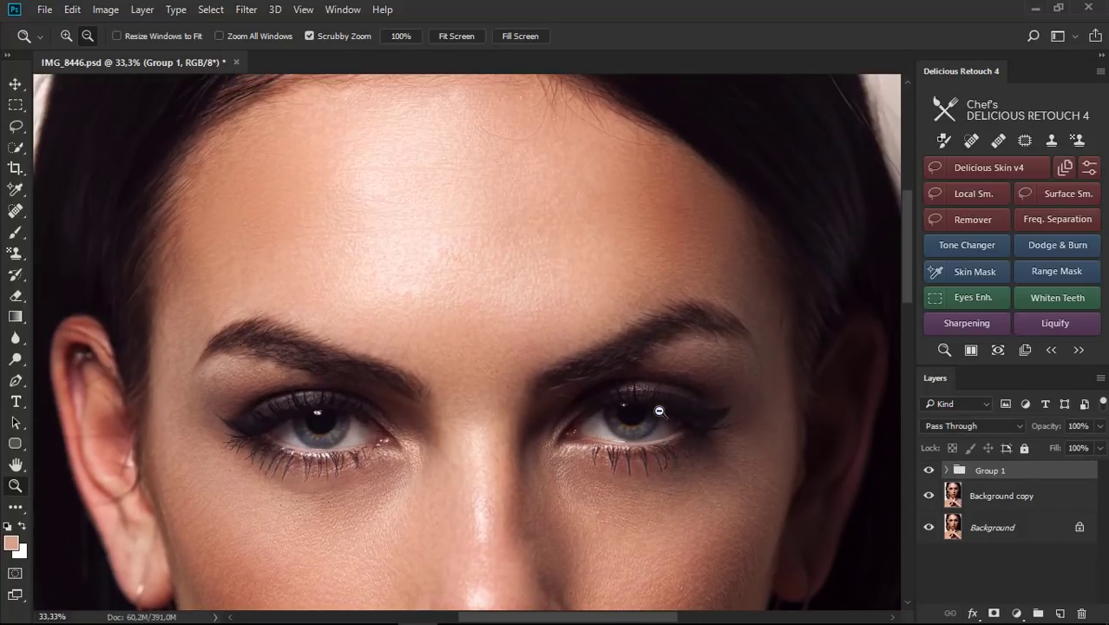
pyautogui.click(929, 469)
pyautogui.click(929, 469)
pyautogui.click(929, 469)
pyautogui.scroll(-3, 651, 393)
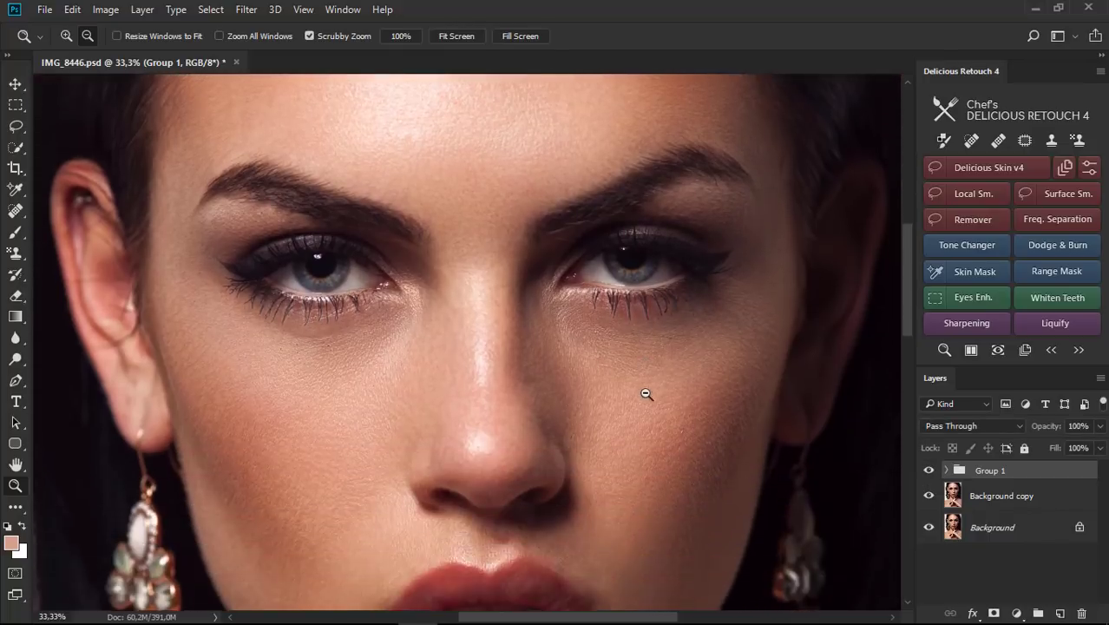
pyautogui.scroll(-2, 651, 393)
pyautogui.scroll(-1, 654, 391)
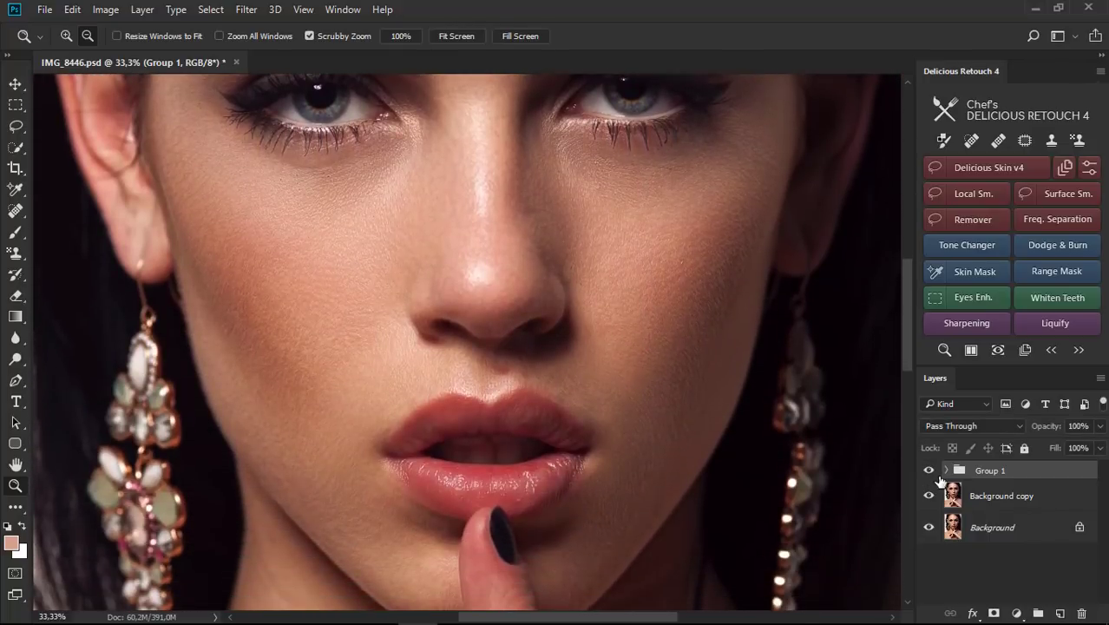
# Step: Compare the full face before and after, leaving Group 1 hidden
pyautogui.click(929, 470)
pyautogui.click(929, 469)
pyautogui.click(929, 469)
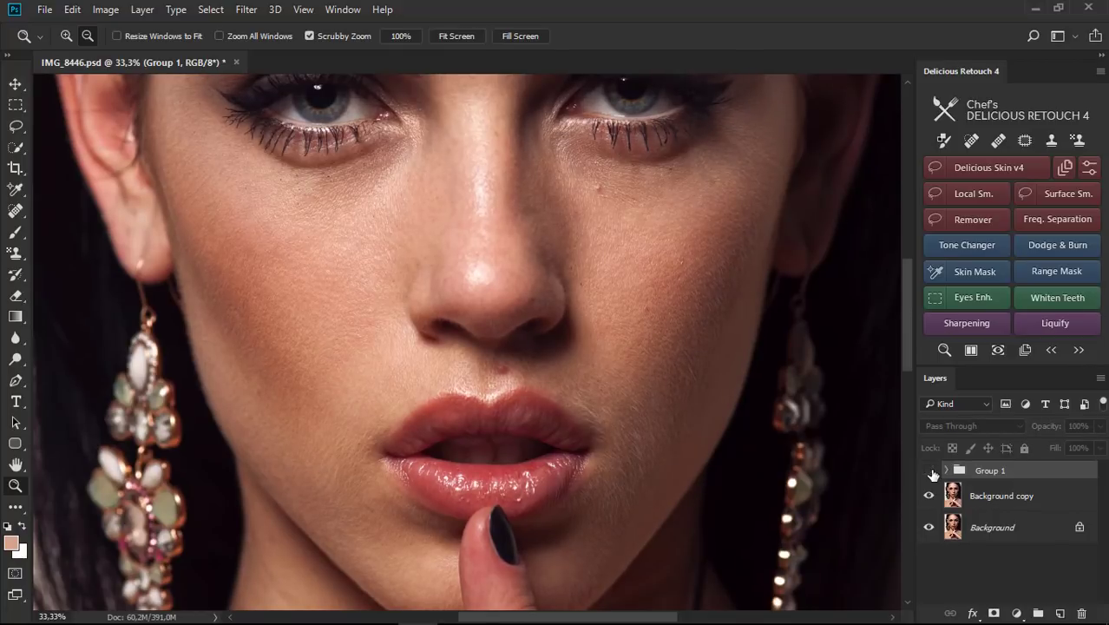
pyautogui.click(929, 470)
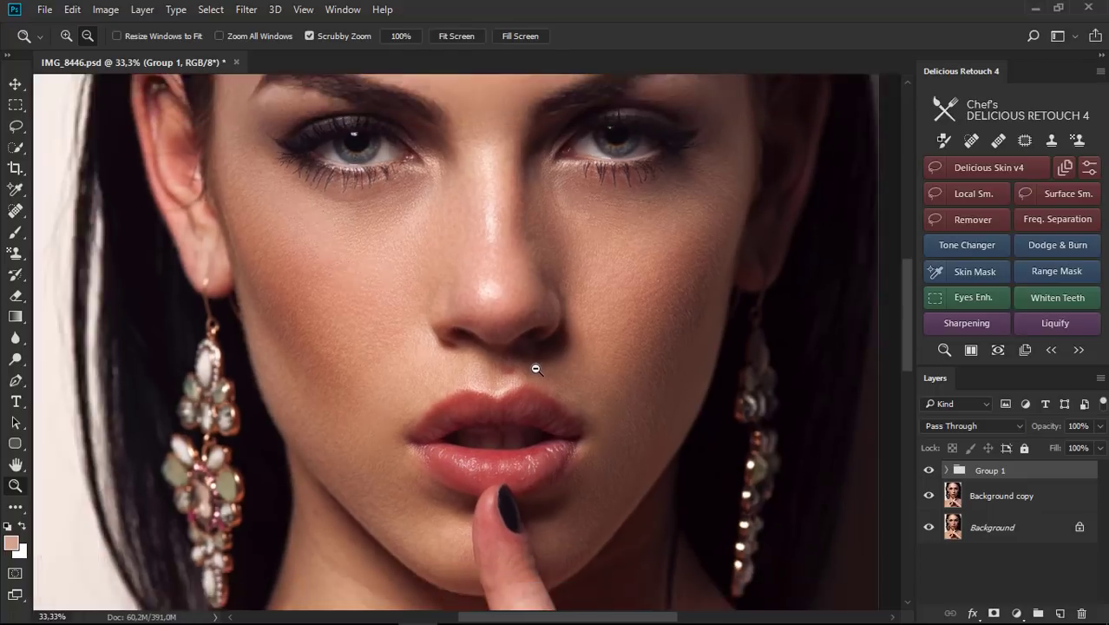
pyautogui.keyDown('alt'); pyautogui.click(535, 369); pyautogui.keyUp('alt')
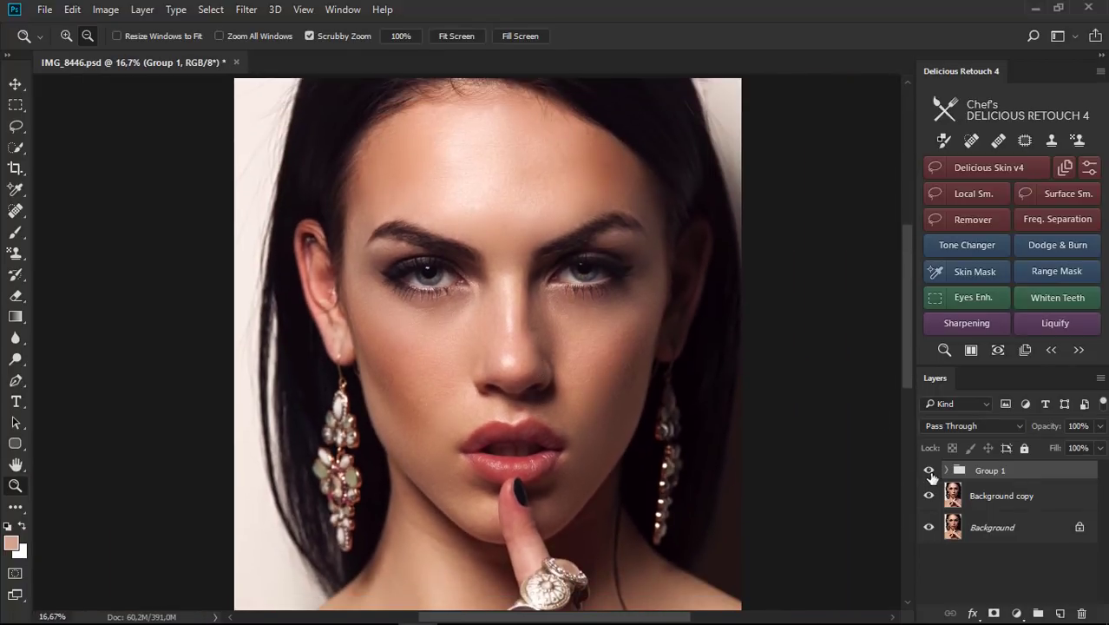
pyautogui.click(929, 469)
pyautogui.click(929, 470)
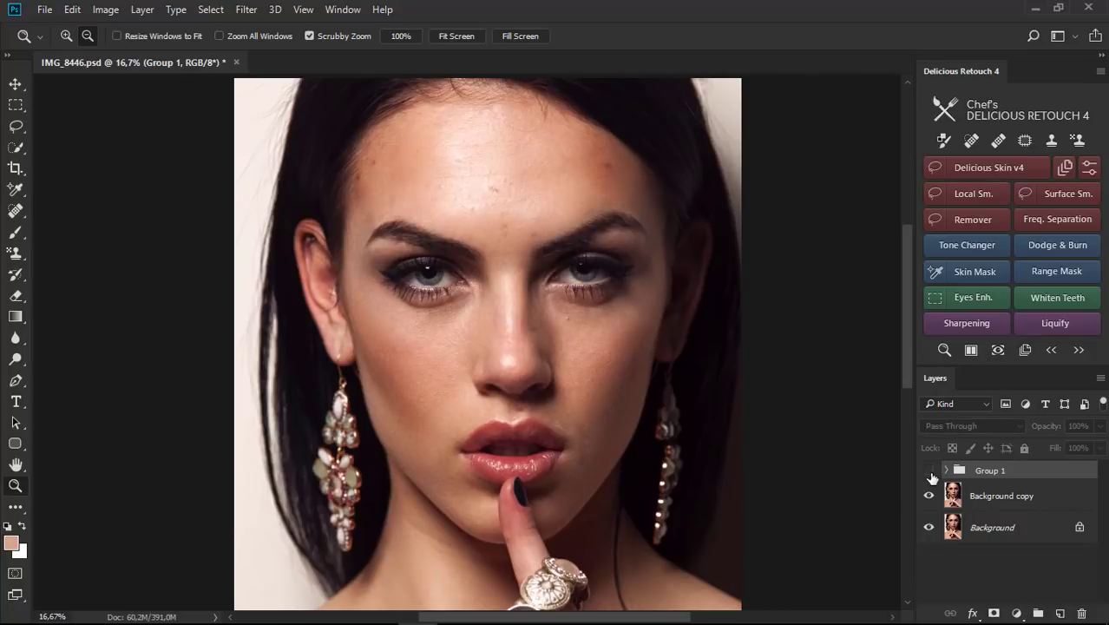
pyautogui.click(929, 470)
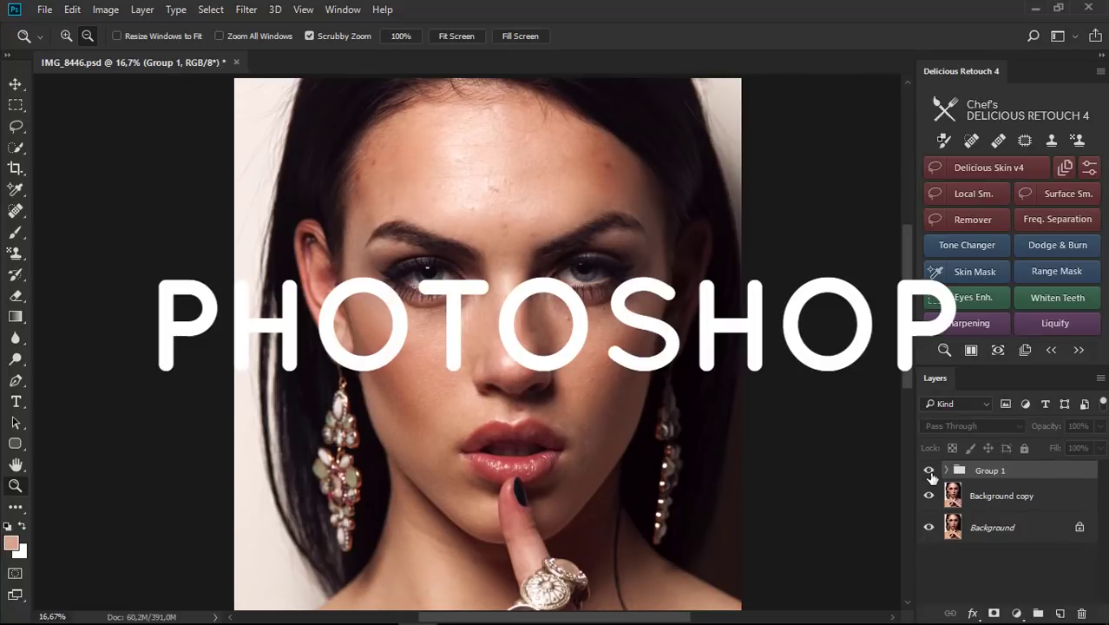